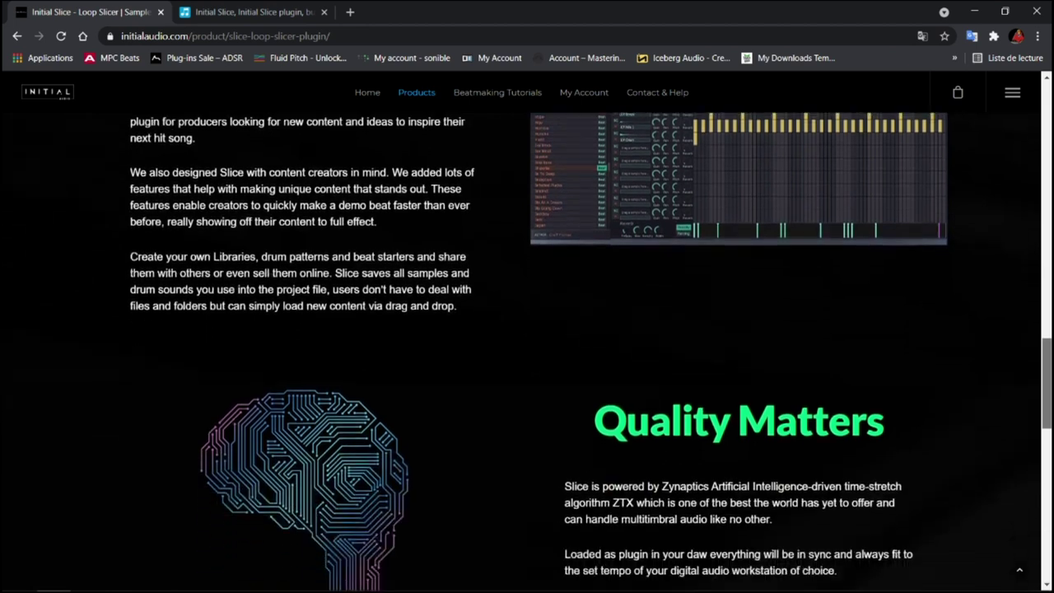
Check the Initial Slice offer on Plugin Boutique and review the product page on the Initial Audio site
click(247, 13)
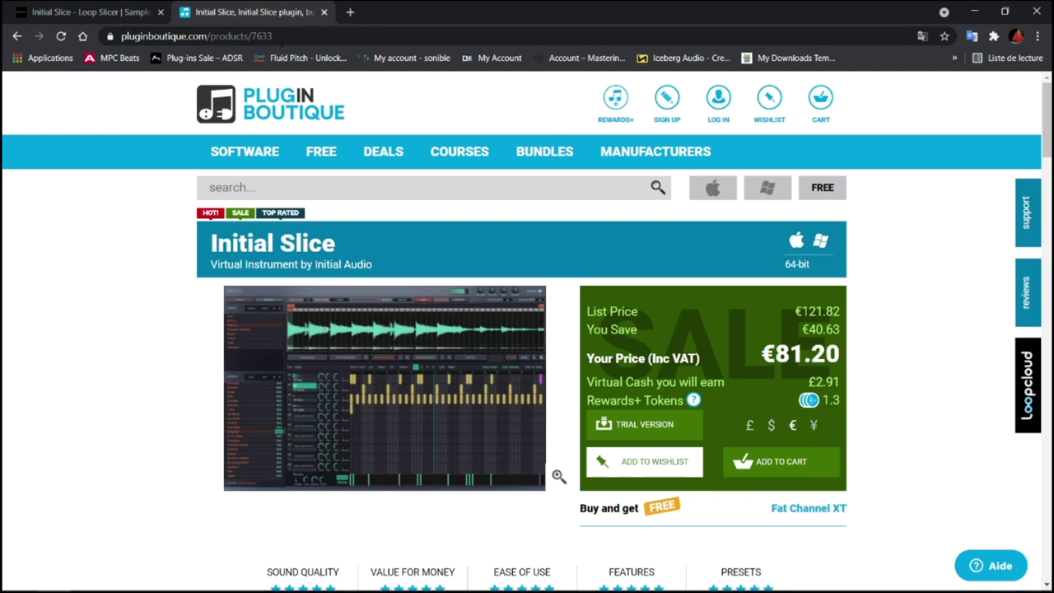
click(116, 17)
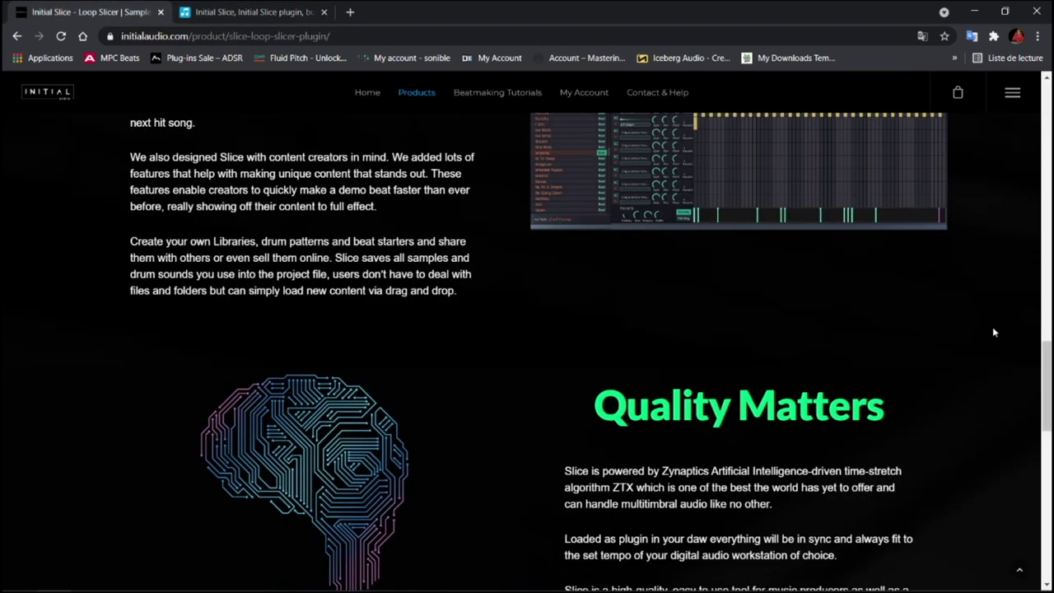
drag(1044, 387, 1036, 128)
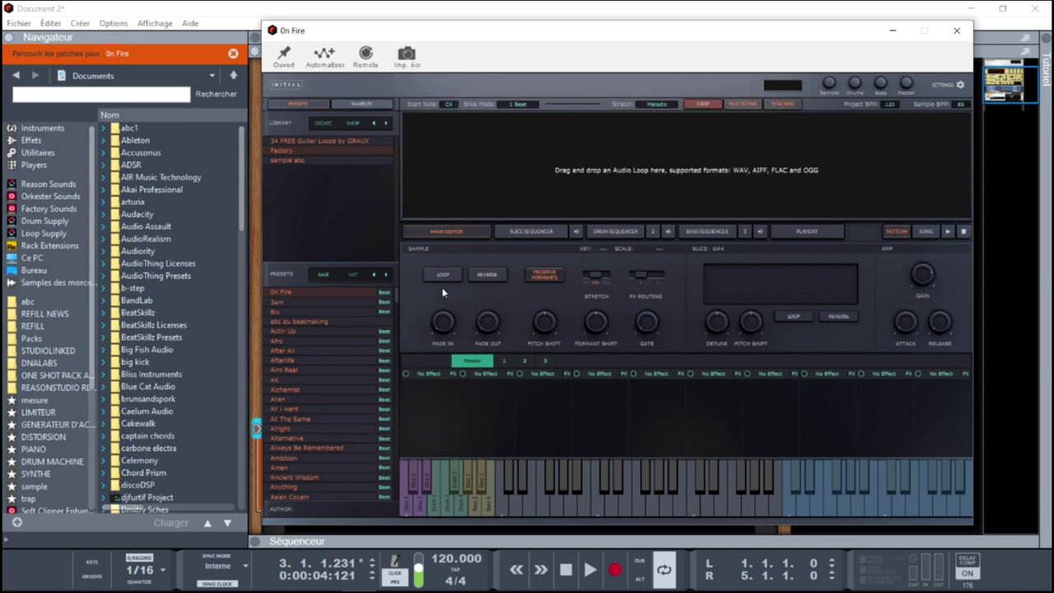
Load the factory preset 3am in the Slice plugin and audition a slice of its loop
click(326, 313)
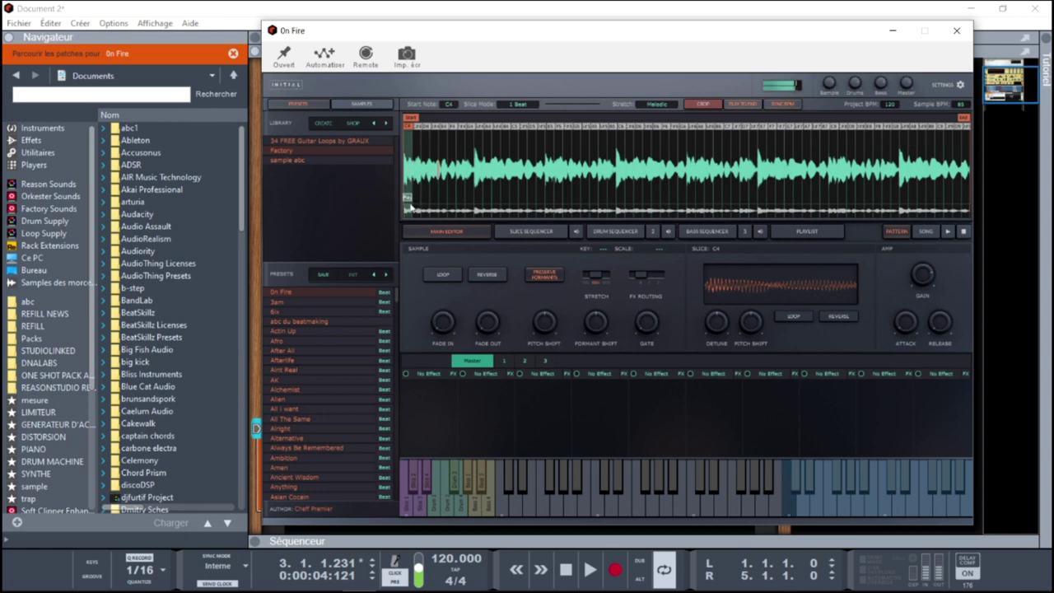
click(319, 302)
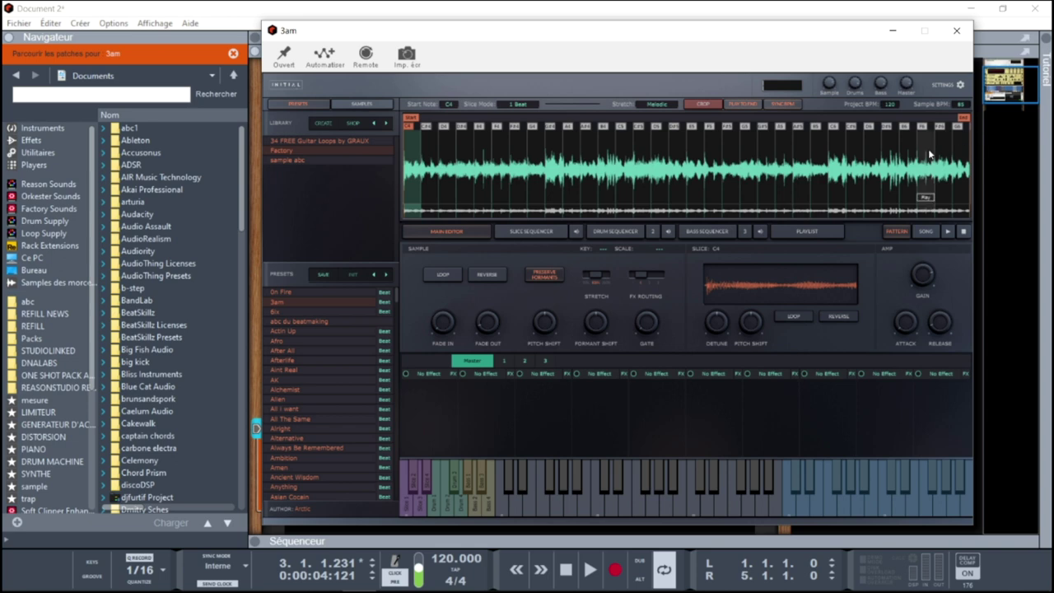
click(694, 198)
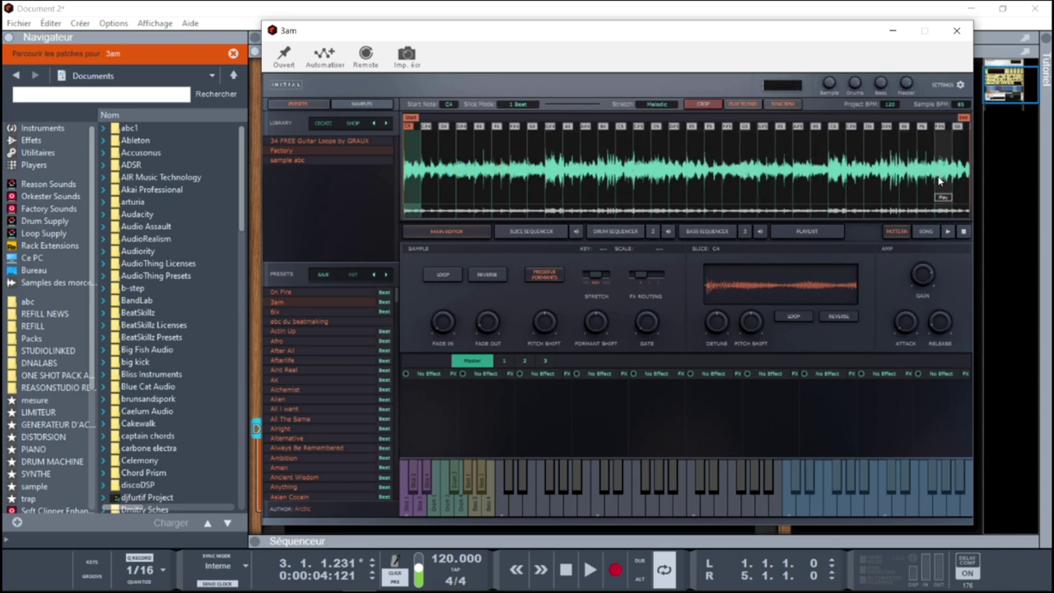
In slice pattern 1, place one-beat notes C4, D#4, A4, D5, B4 and G#4 on beats 1, 2, 3, 5, 7 and 8
click(508, 230)
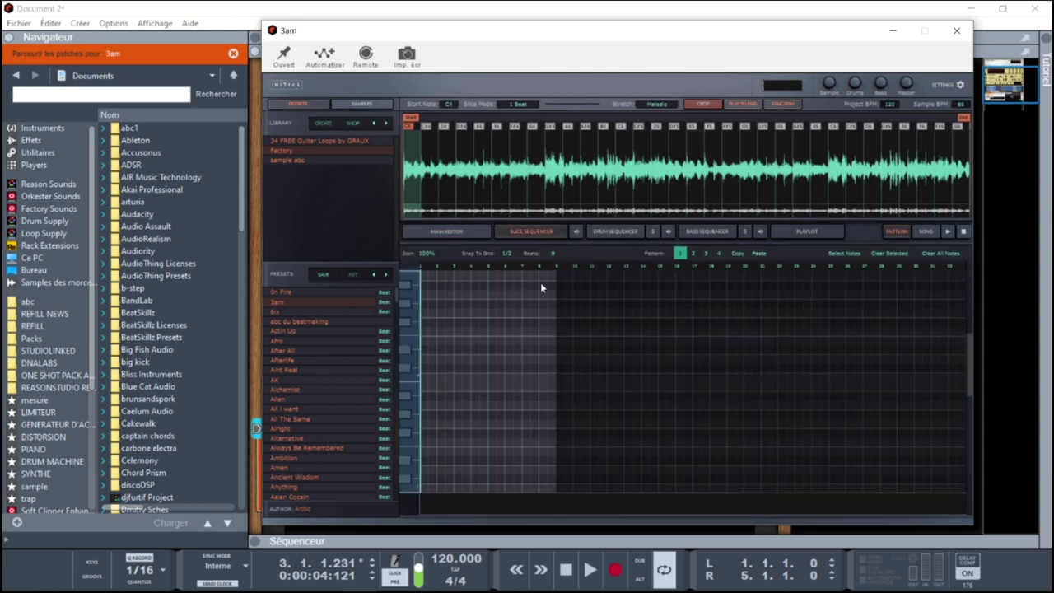
click(426, 253)
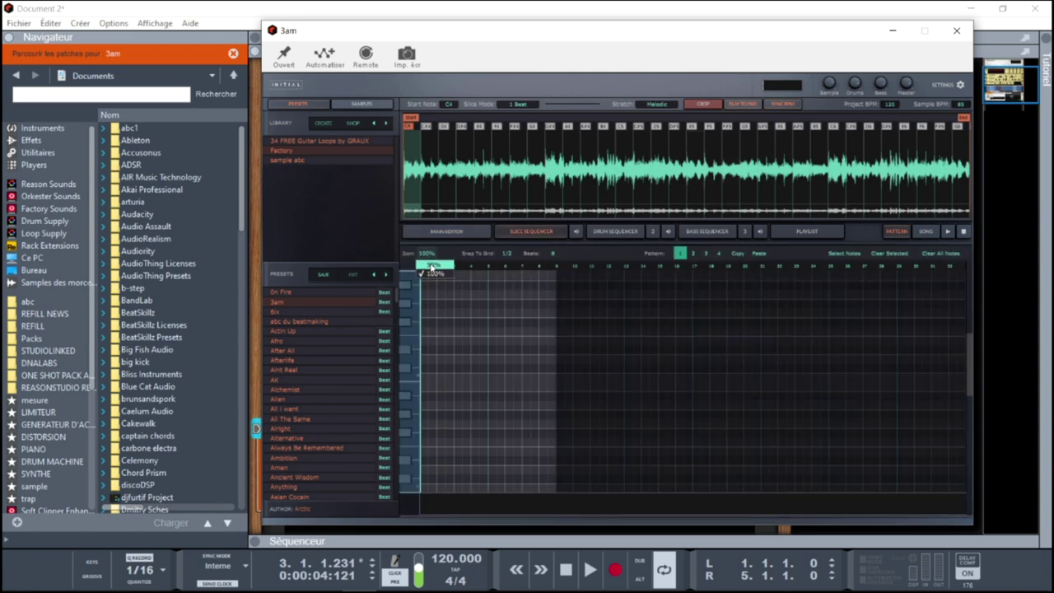
click(431, 272)
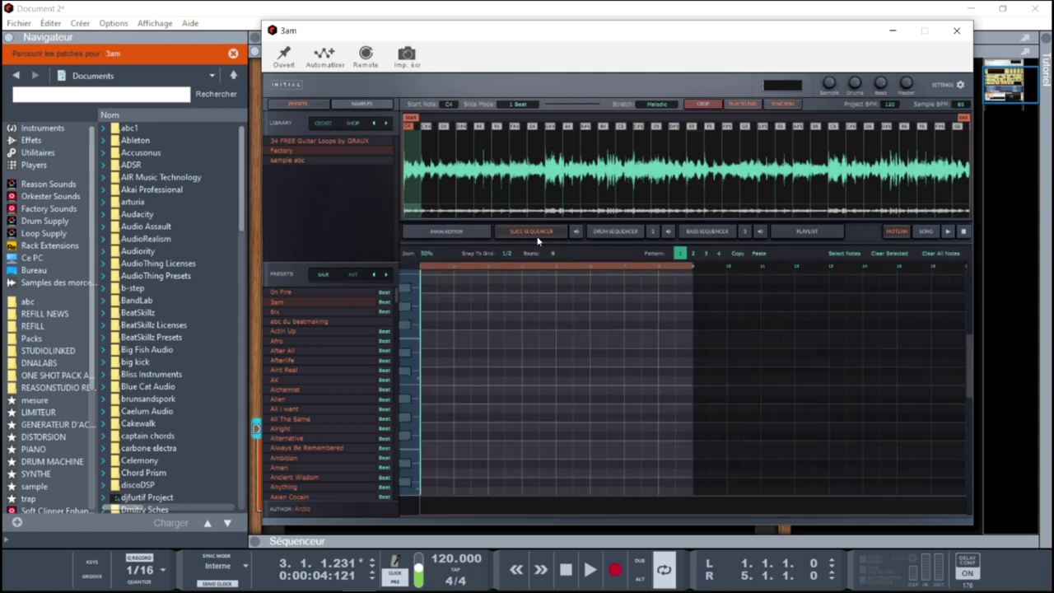
click(461, 465)
click(496, 408)
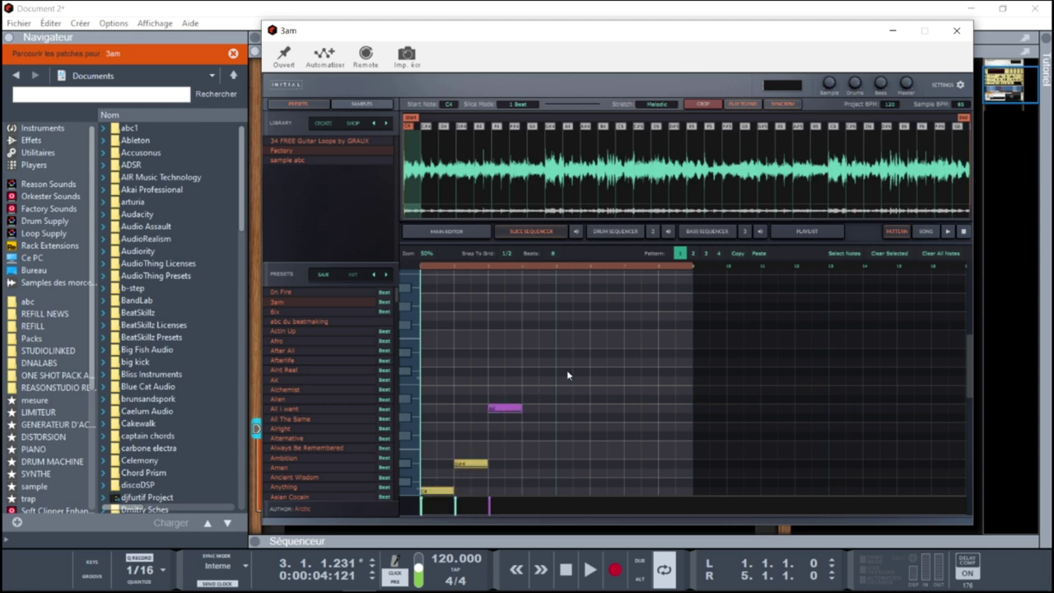
click(568, 362)
click(629, 389)
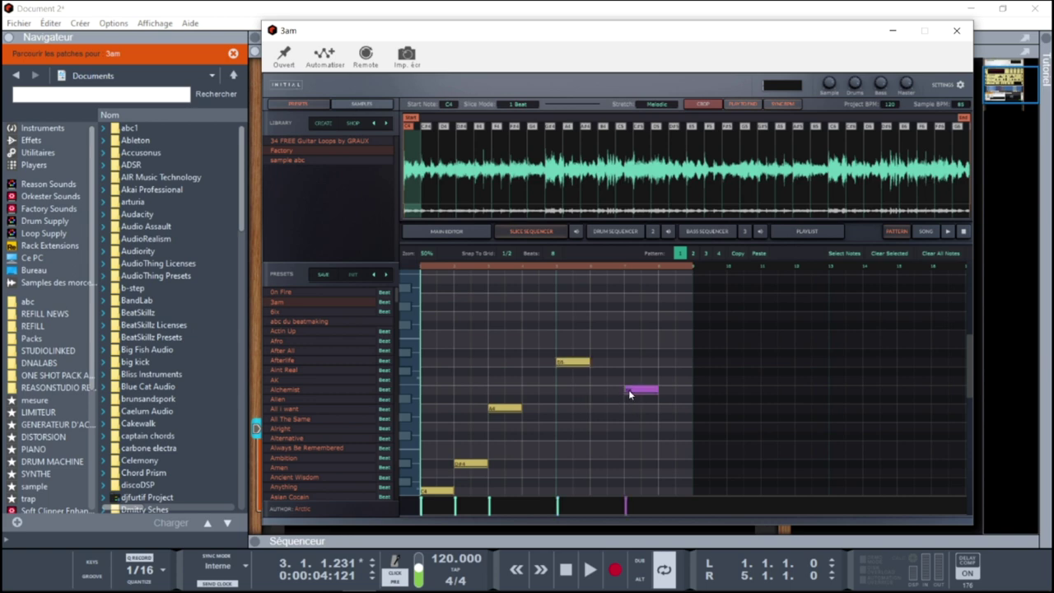
click(676, 418)
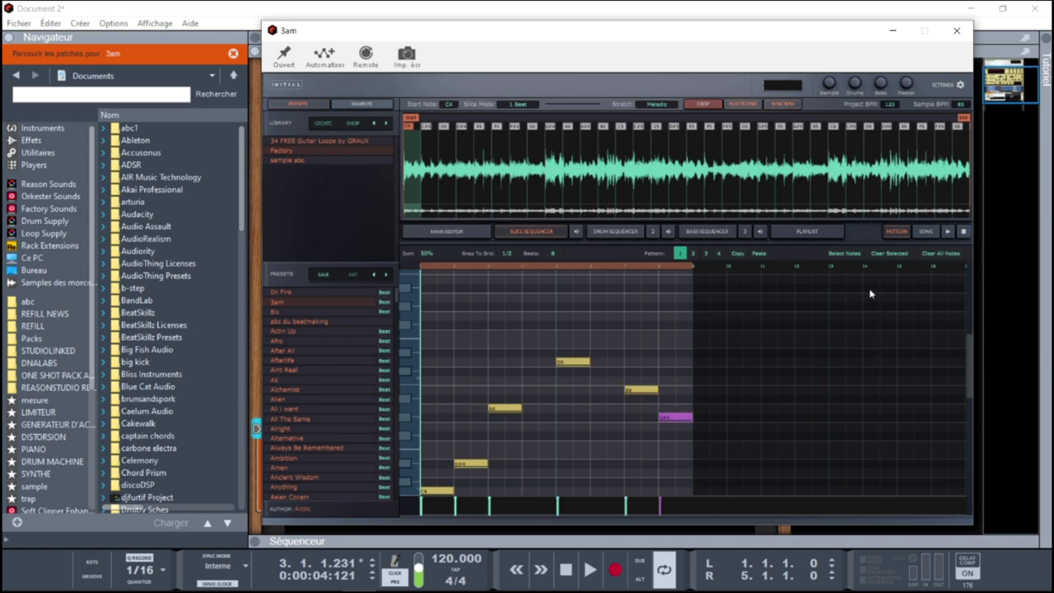
Play slice pattern 1 while filling its gaps with D5 on beat 4 and C5 on beat 6, and stop playback
click(949, 233)
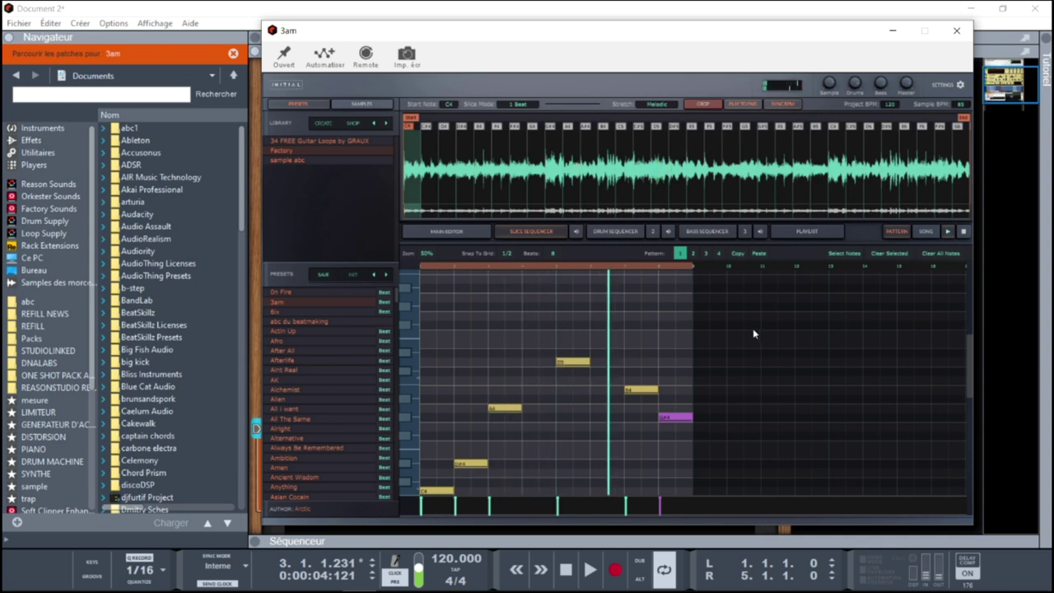
click(605, 380)
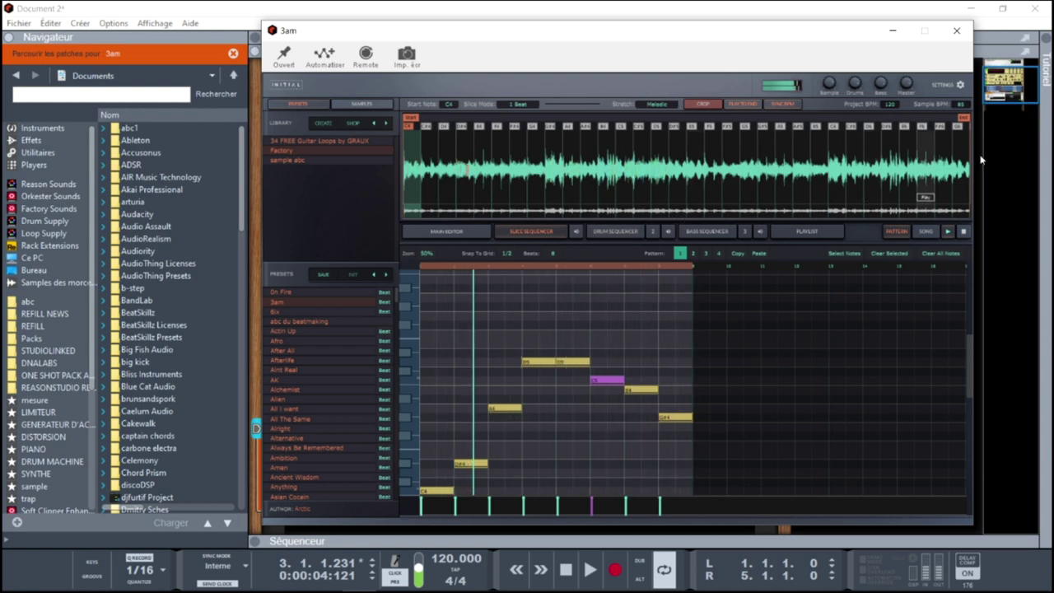
click(963, 232)
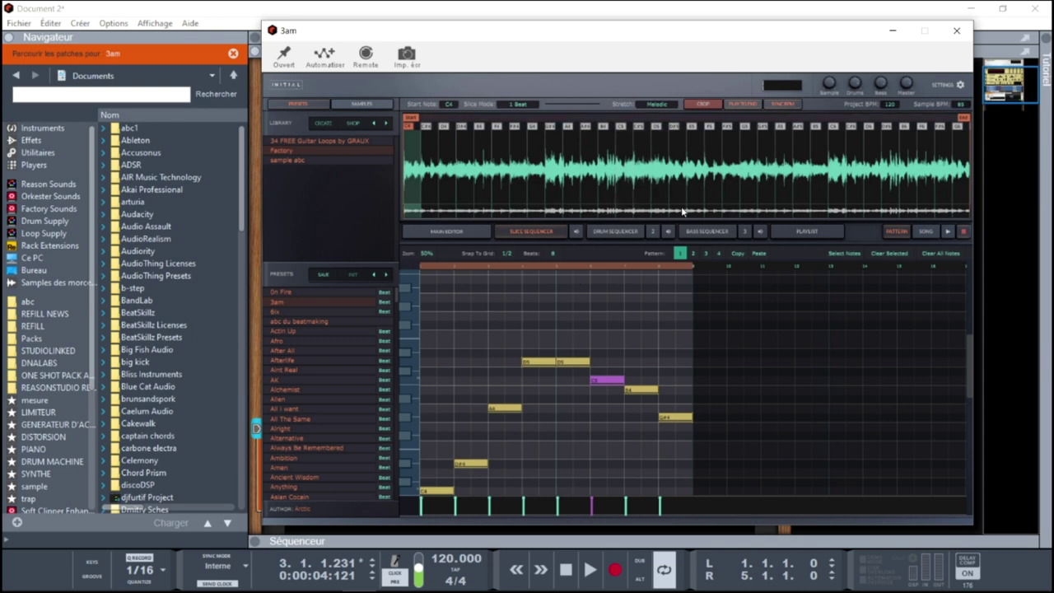
Open the Drum Sequencer and display the sample folders of the Factory library
click(617, 232)
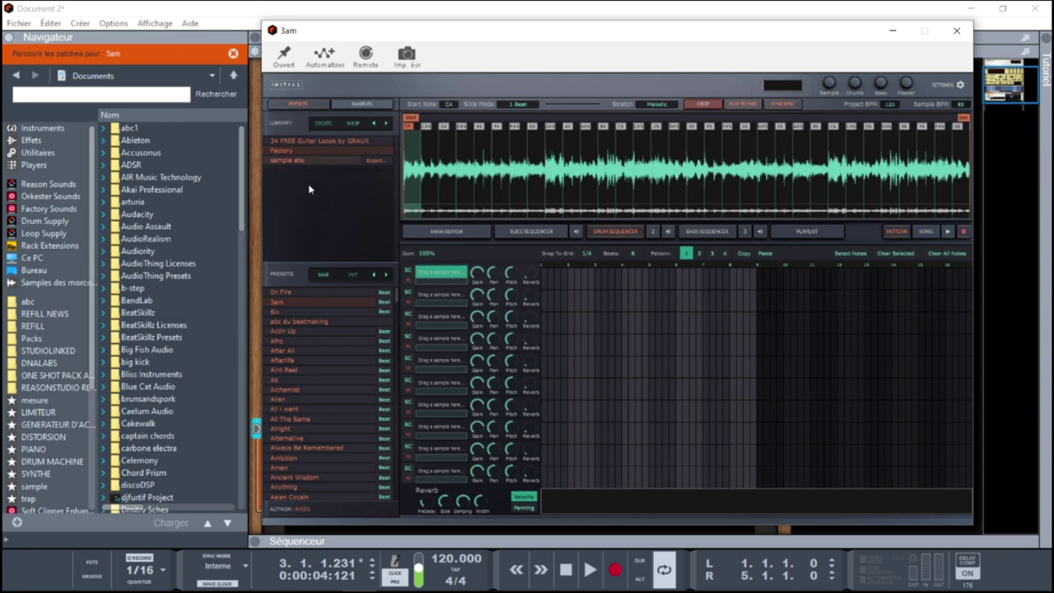
click(361, 104)
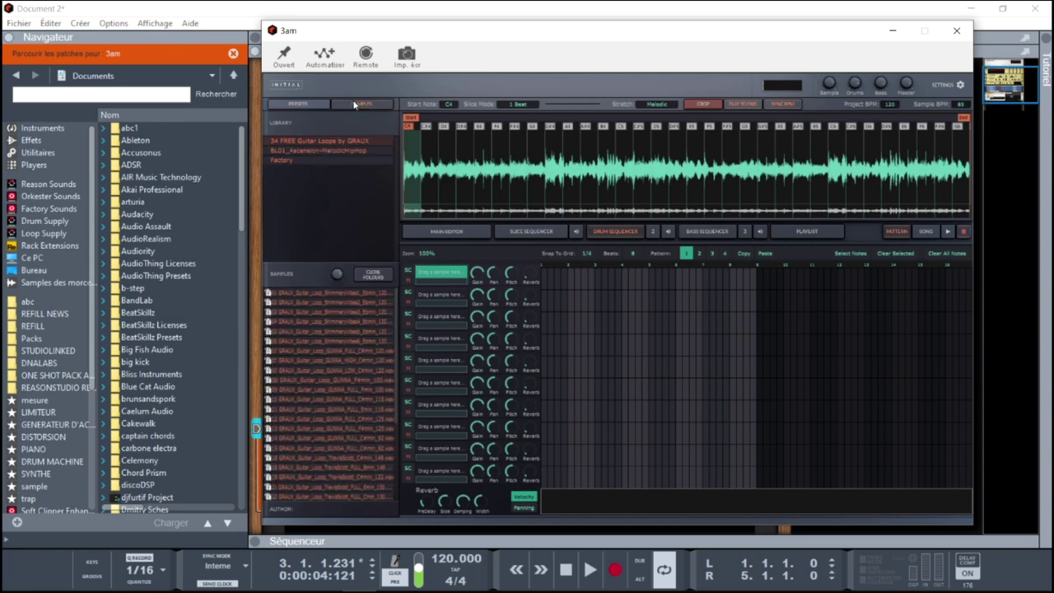
click(291, 159)
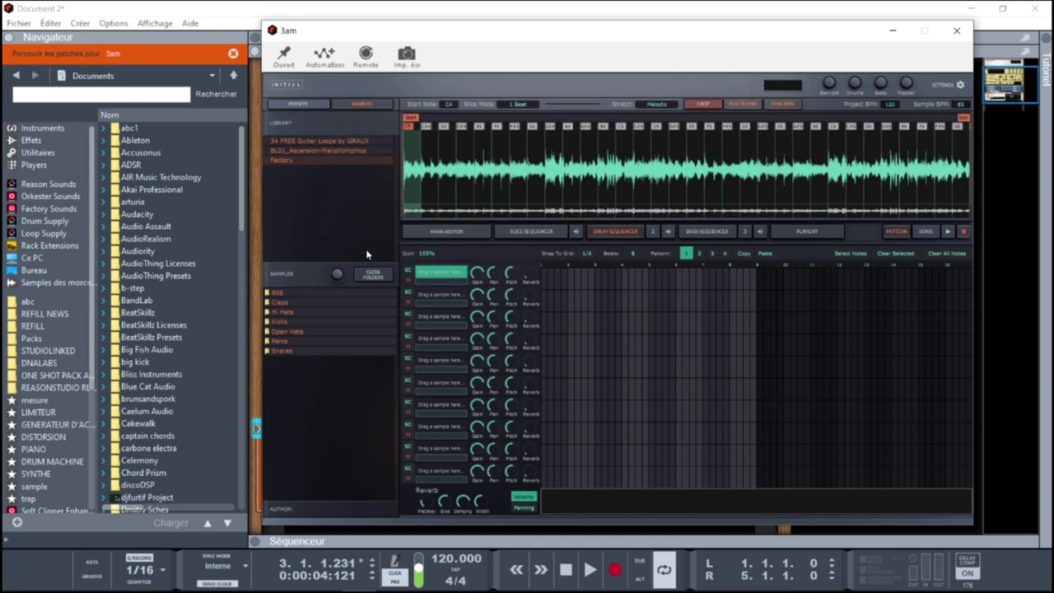
Load Rd078_KikC.wav from the CoffeeBreaks04_Lps_Smpls_88Bpm_Bmin folder in File Explorer into the first drum slot
mouse_move(325, 578)
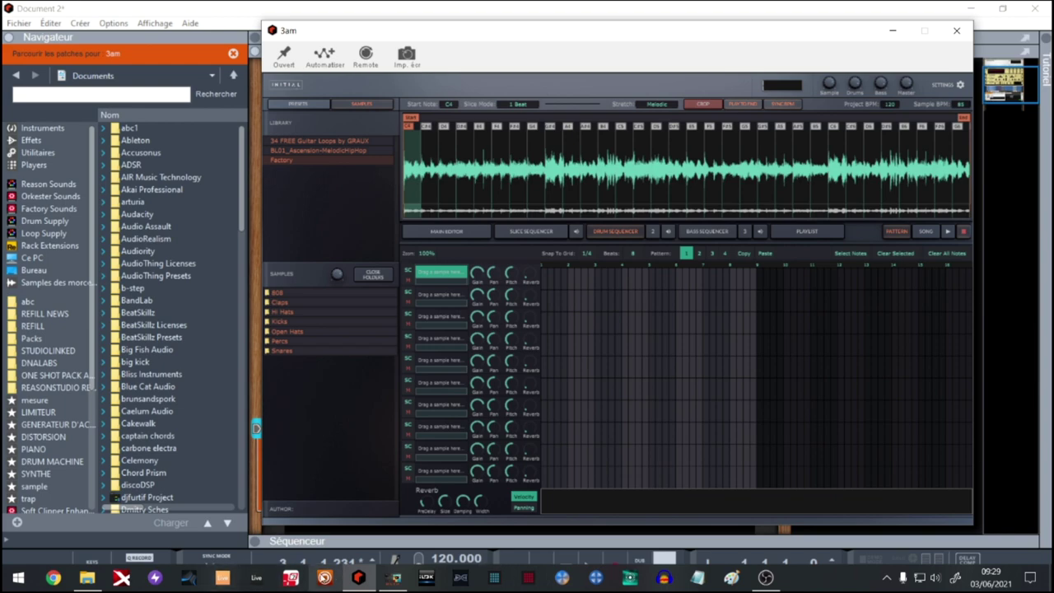
click(86, 577)
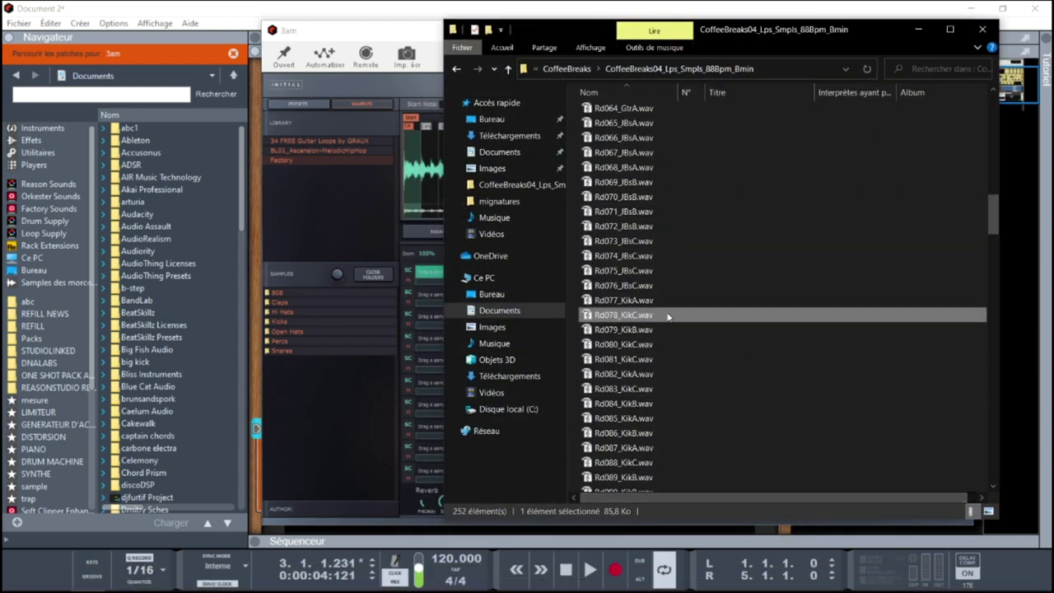
drag(731, 28, 884, 7)
drag(508, 320, 443, 274)
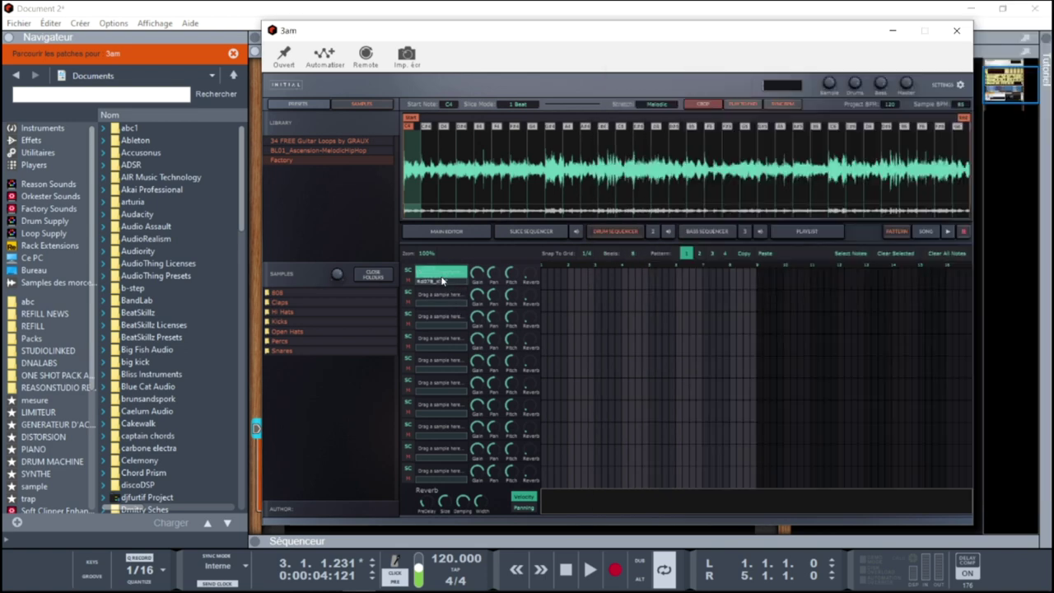
Load Bust.wav from the factory Kicks into the first drum slot and Air.wav from the Hi Hats into the second
click(272, 322)
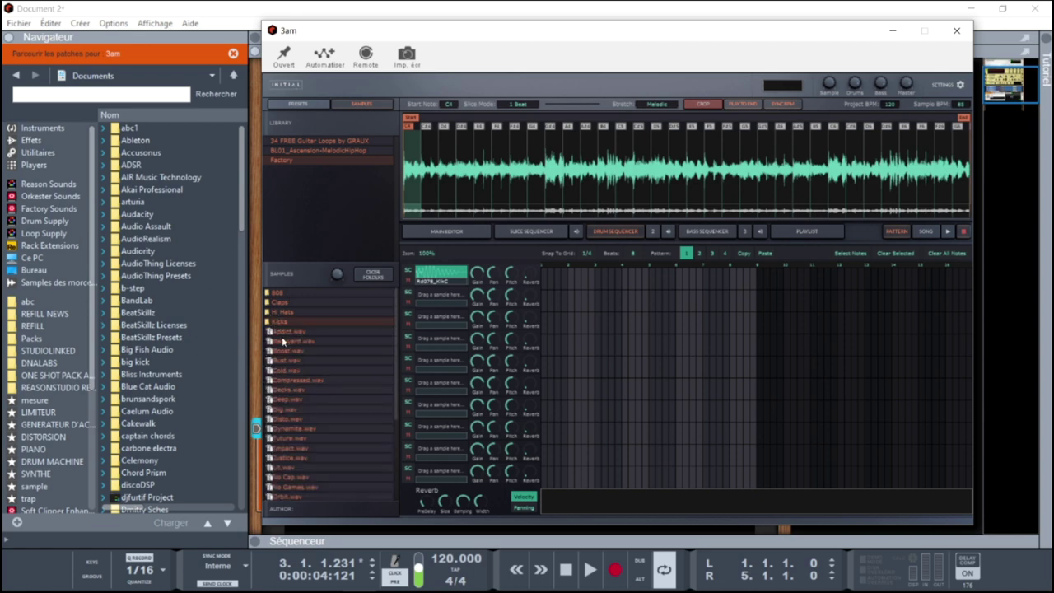
click(281, 340)
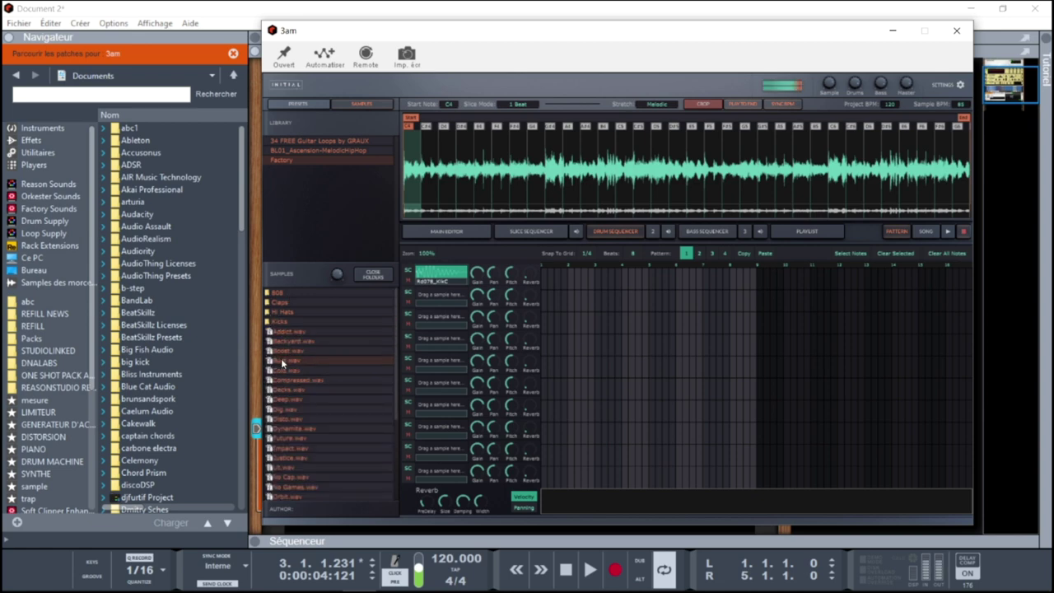
drag(281, 358, 441, 276)
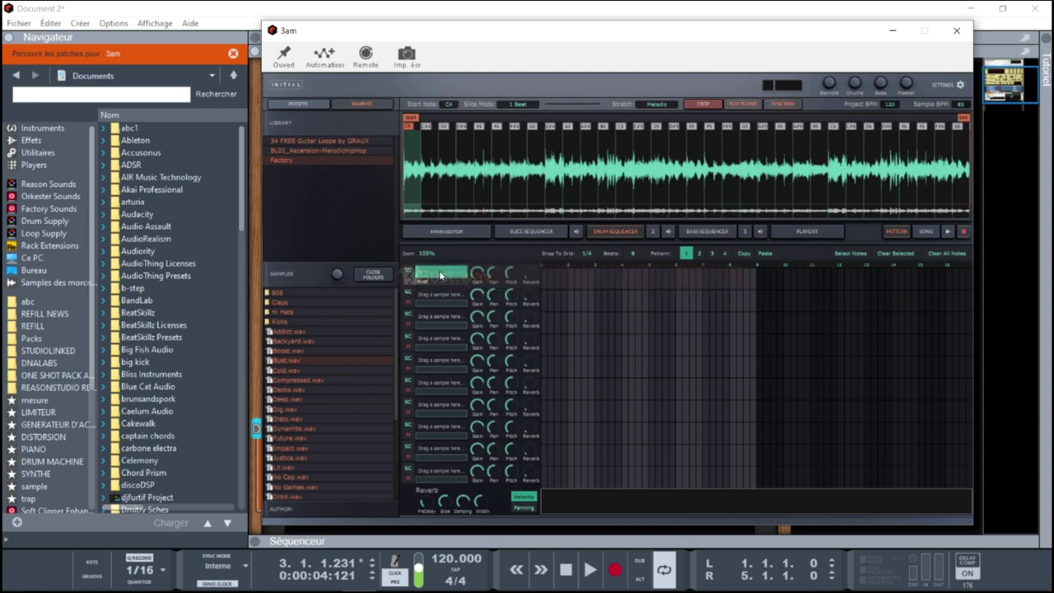
click(287, 315)
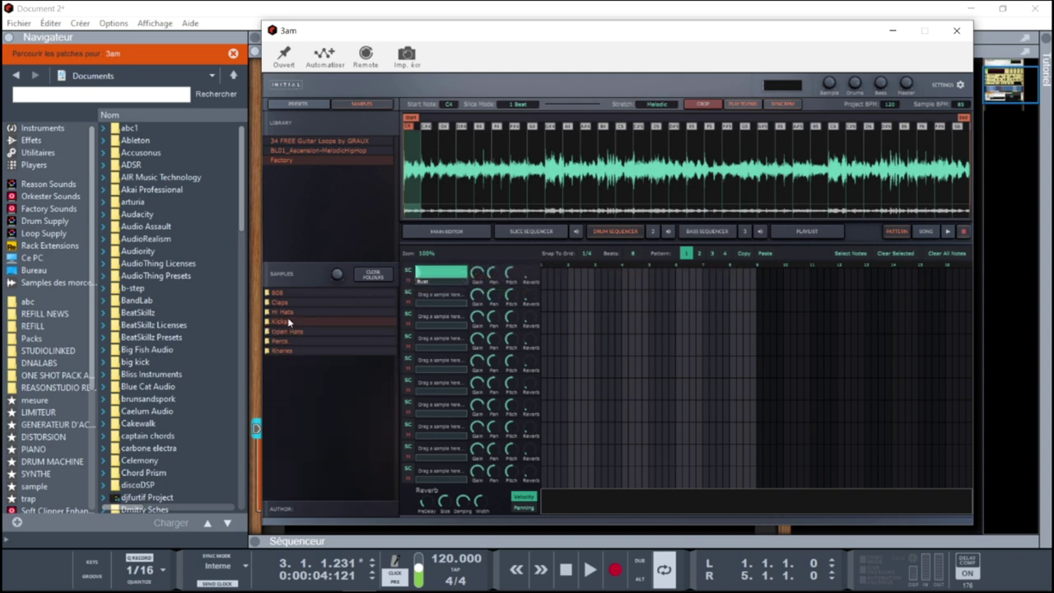
drag(283, 325, 448, 302)
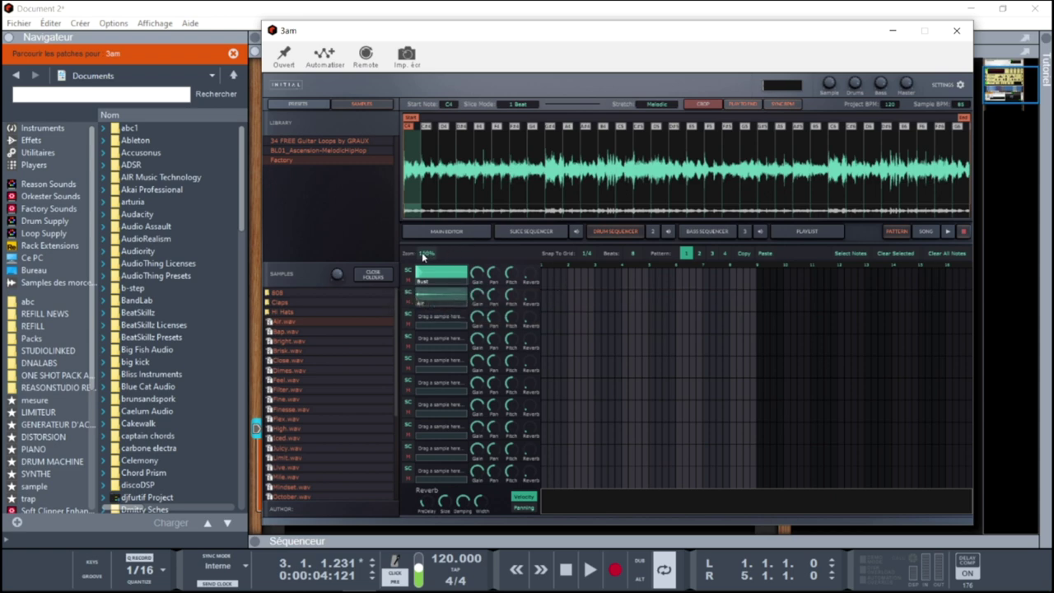
Examine the drum grid's snap options and compare the slice, drum and bass sequencer views
click(585, 254)
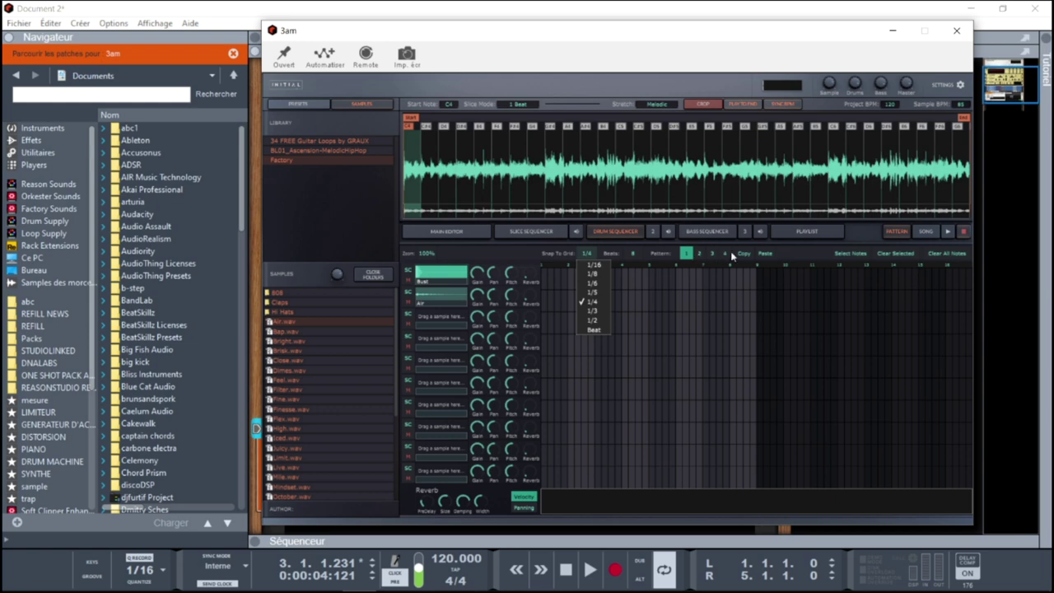
click(529, 232)
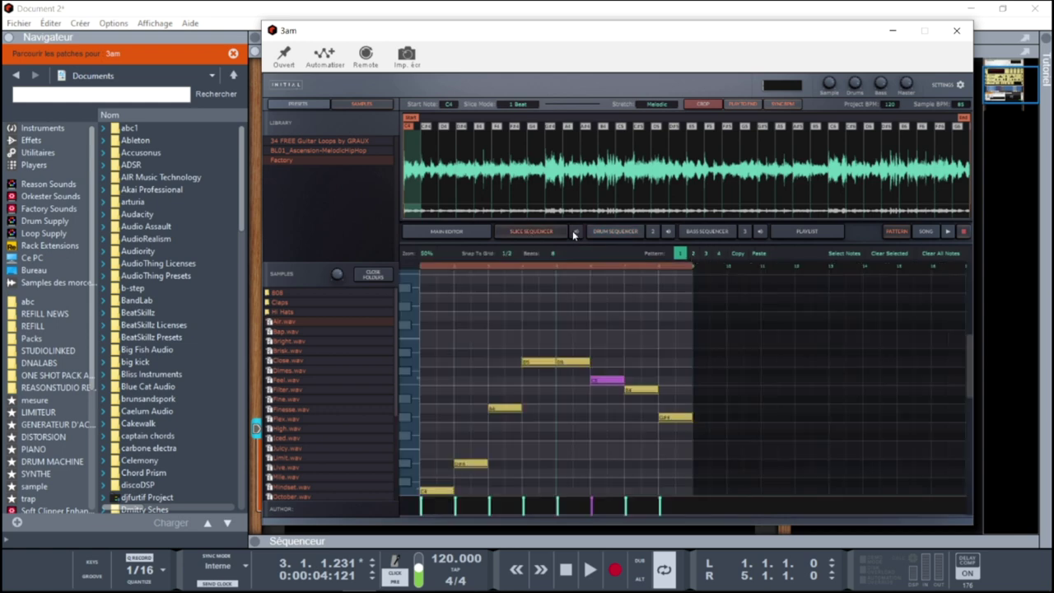
click(605, 232)
click(706, 232)
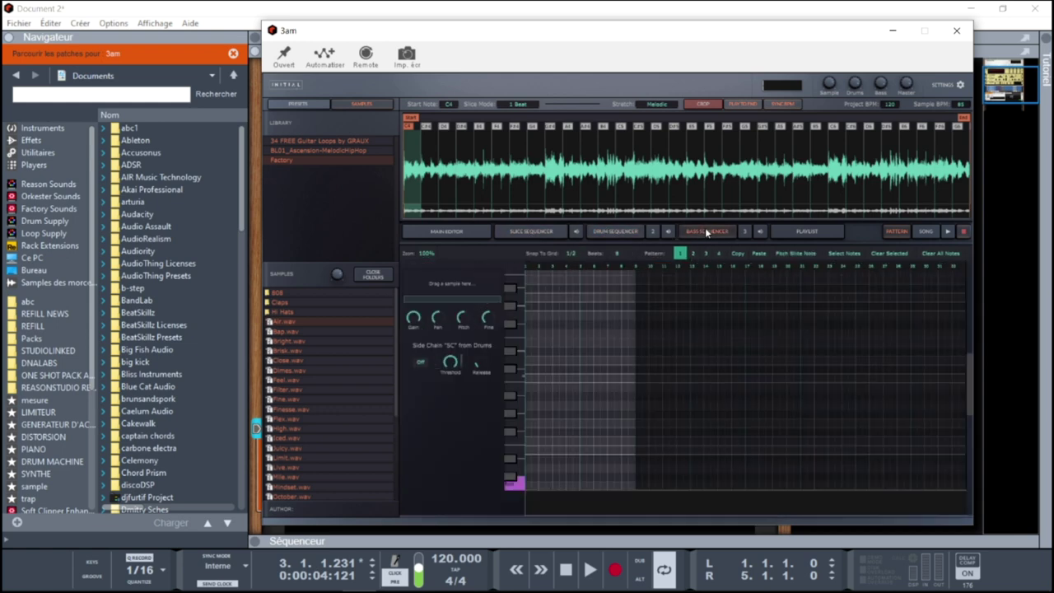
click(539, 234)
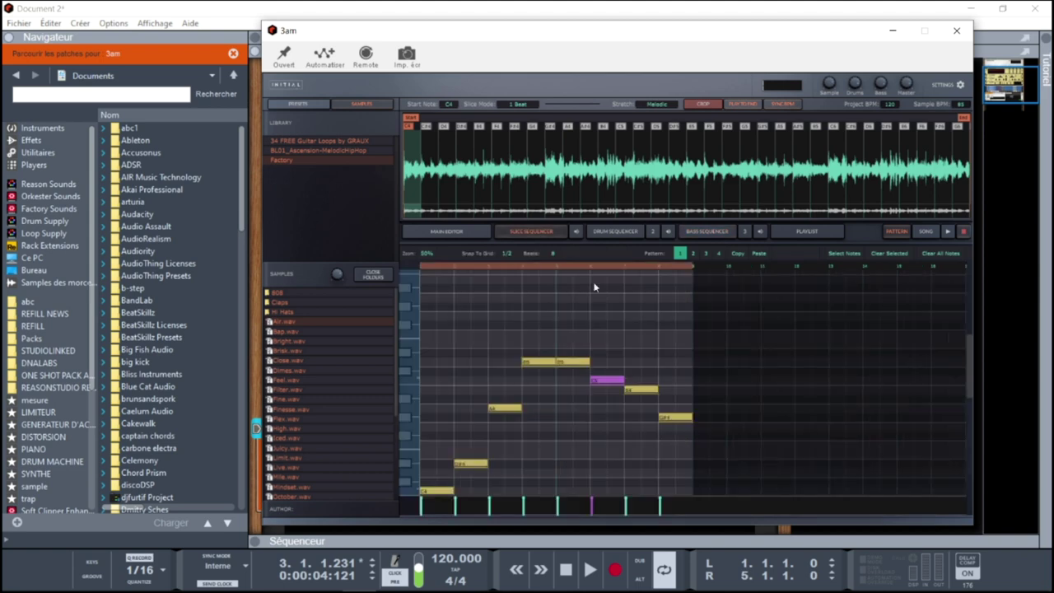
click(628, 235)
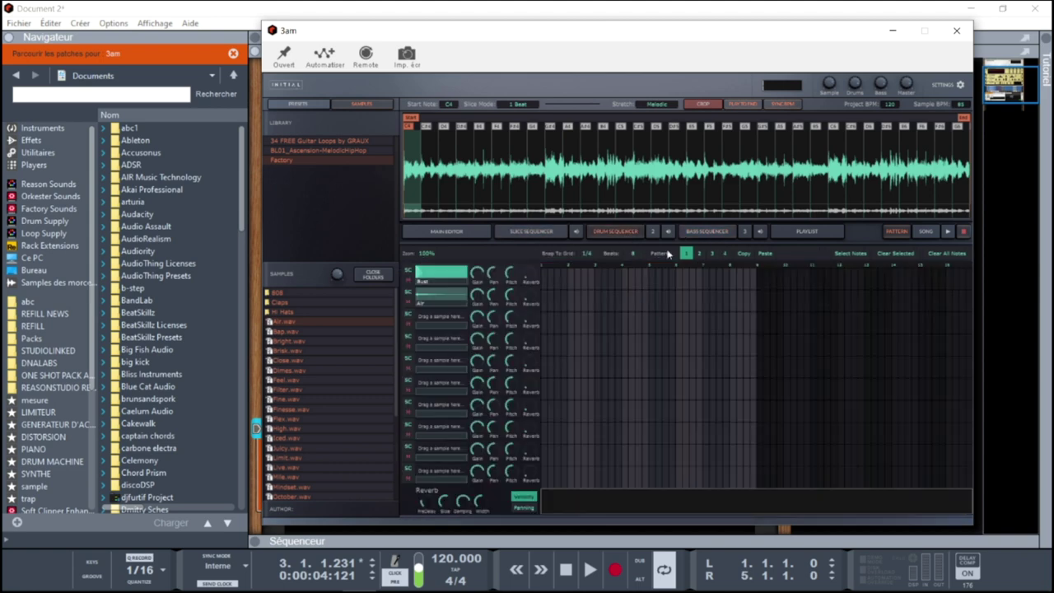
click(707, 233)
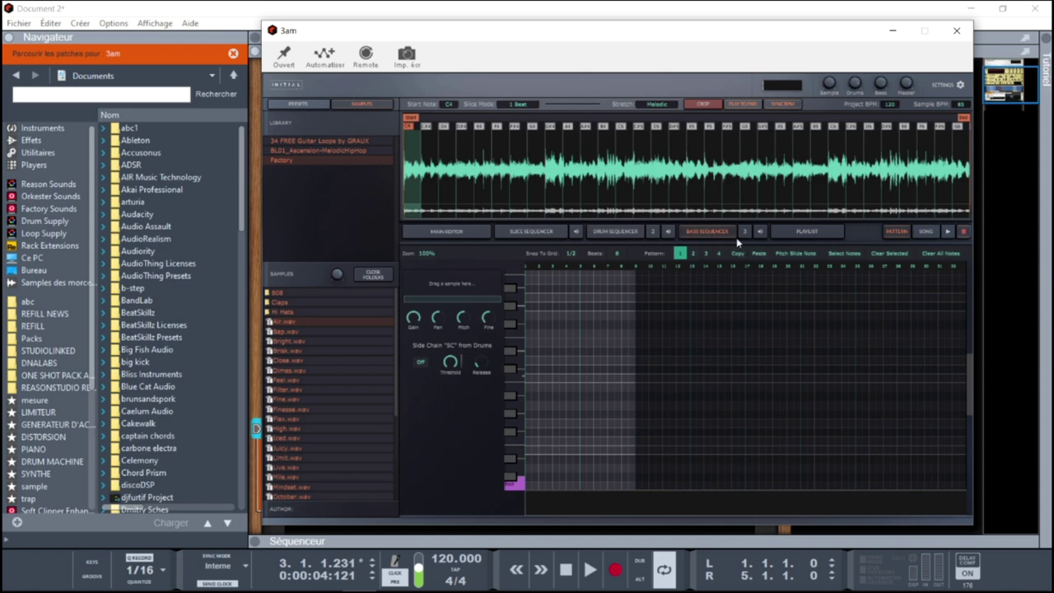
Fill the Air hi-hat row of the drum sequencer with hits every half beat across all eight beats
click(627, 232)
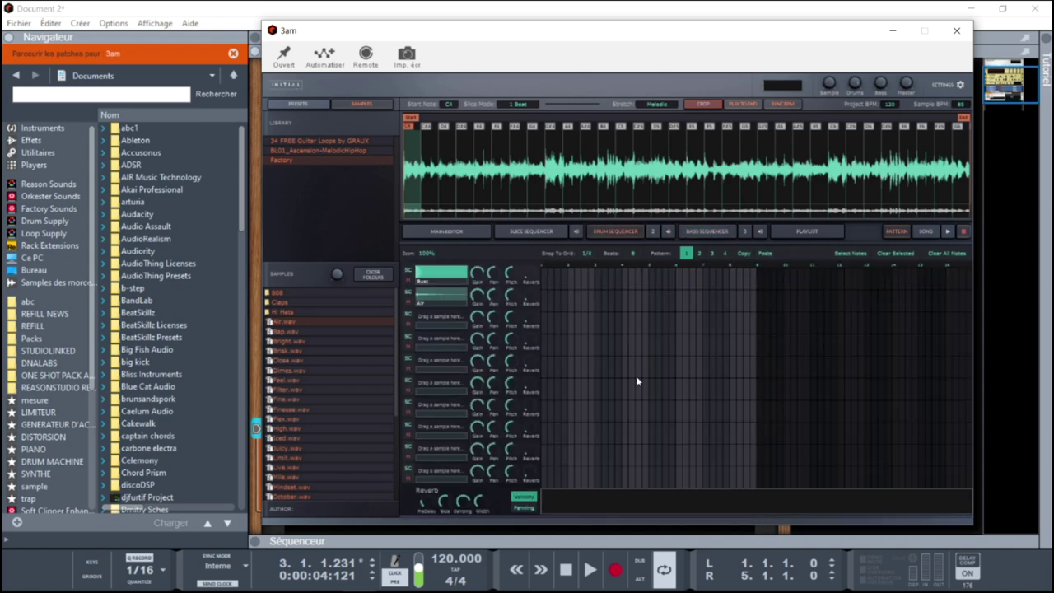
click(545, 305)
click(571, 303)
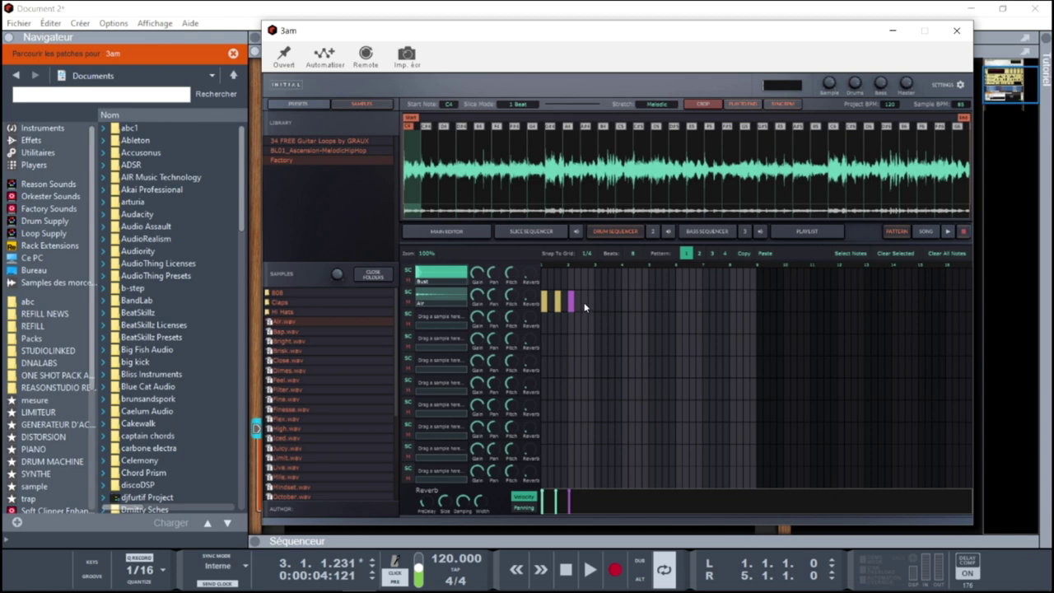
click(599, 303)
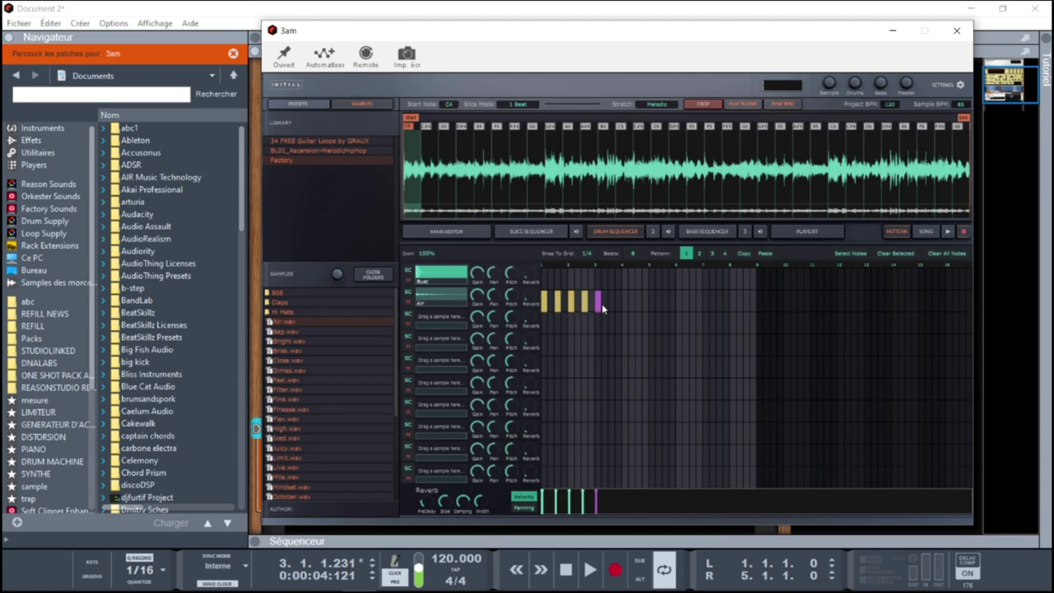
click(651, 303)
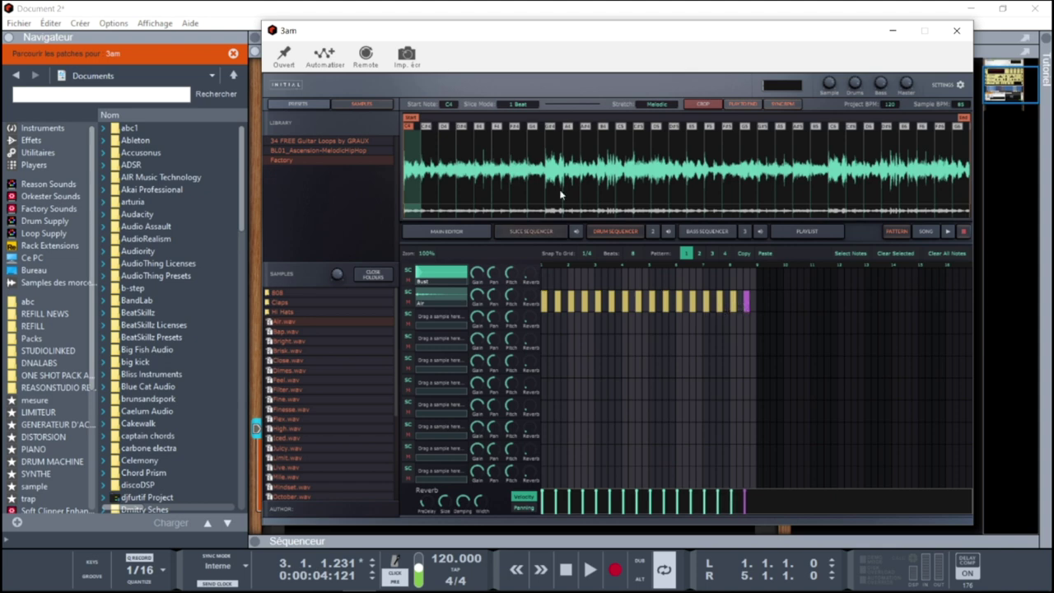
Play back the hi-hat pattern and lower the velocity of every second Air hit
click(947, 232)
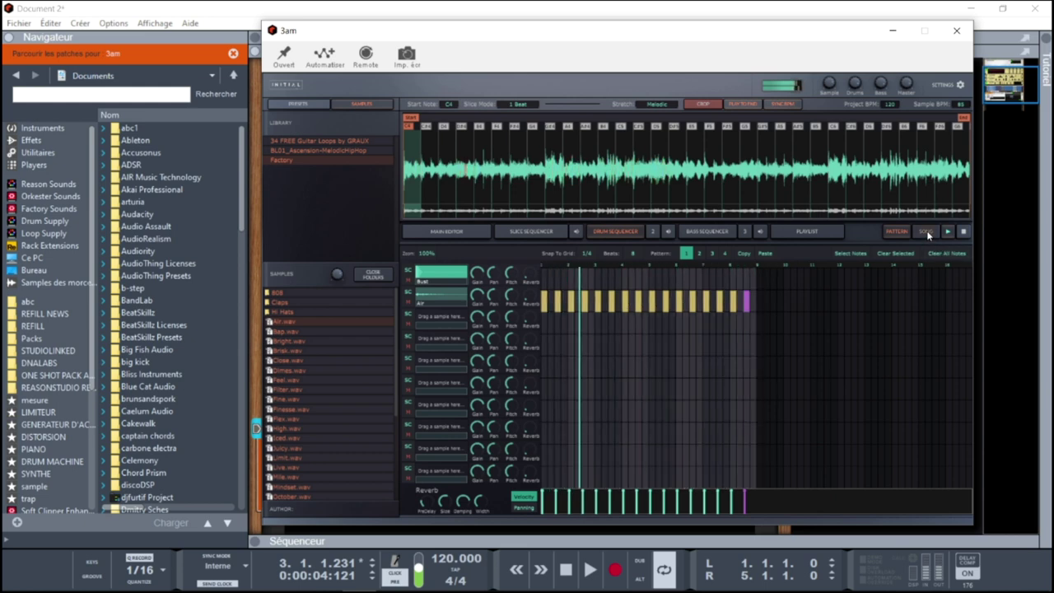
click(964, 232)
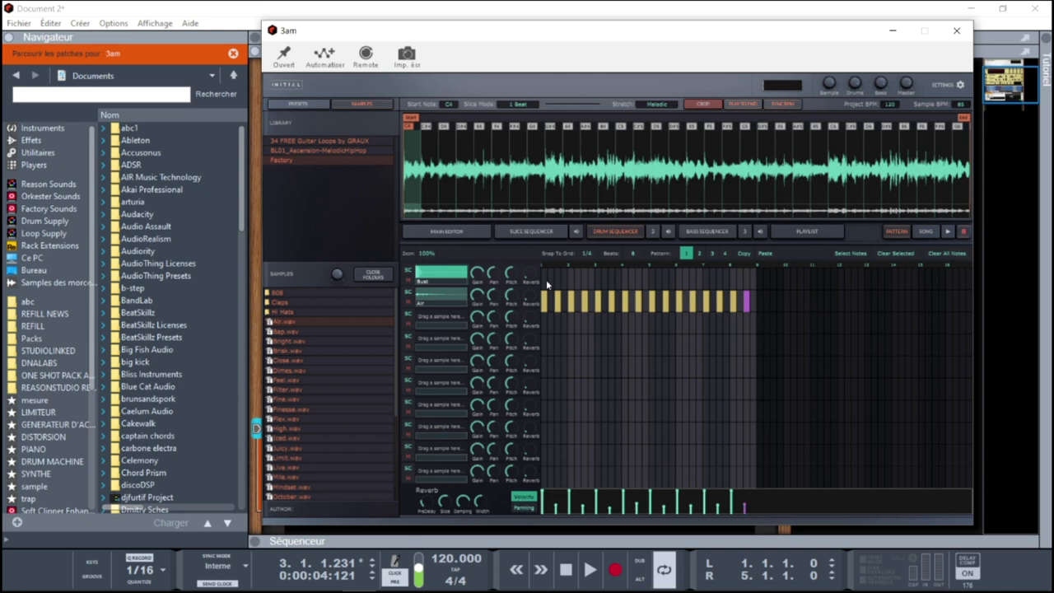
Set the drum grid snap to 1/8 and add faster Air hi-hat hits around beats 8 and 3
click(588, 254)
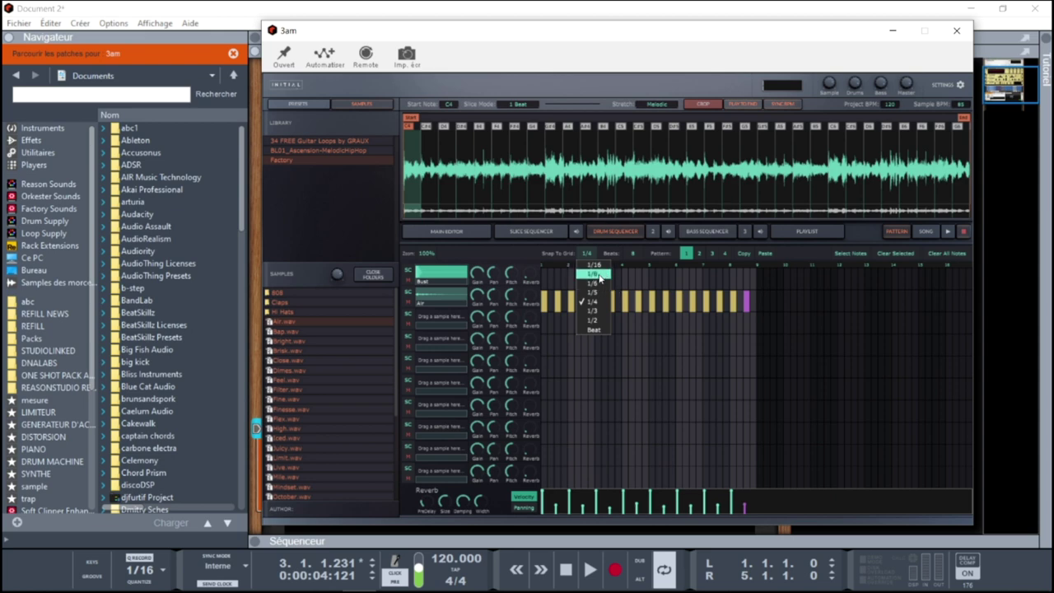
click(598, 274)
click(739, 301)
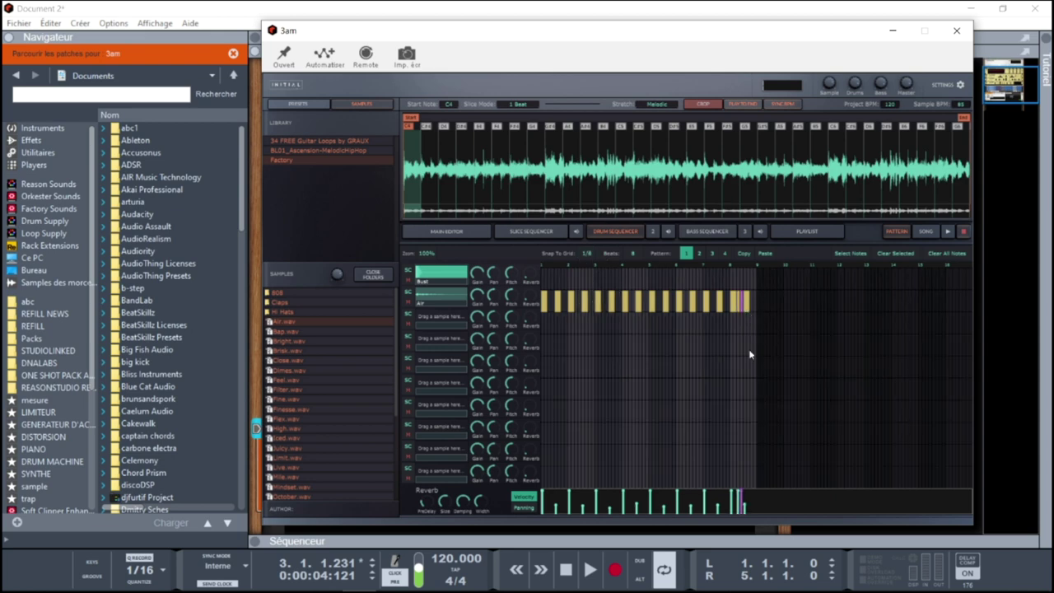
click(946, 231)
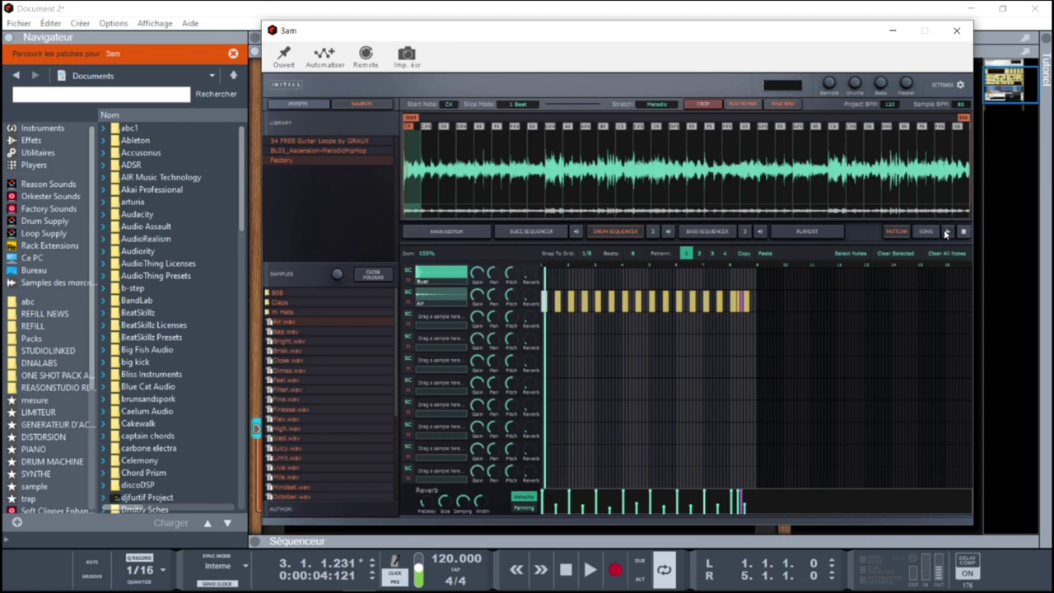
click(608, 302)
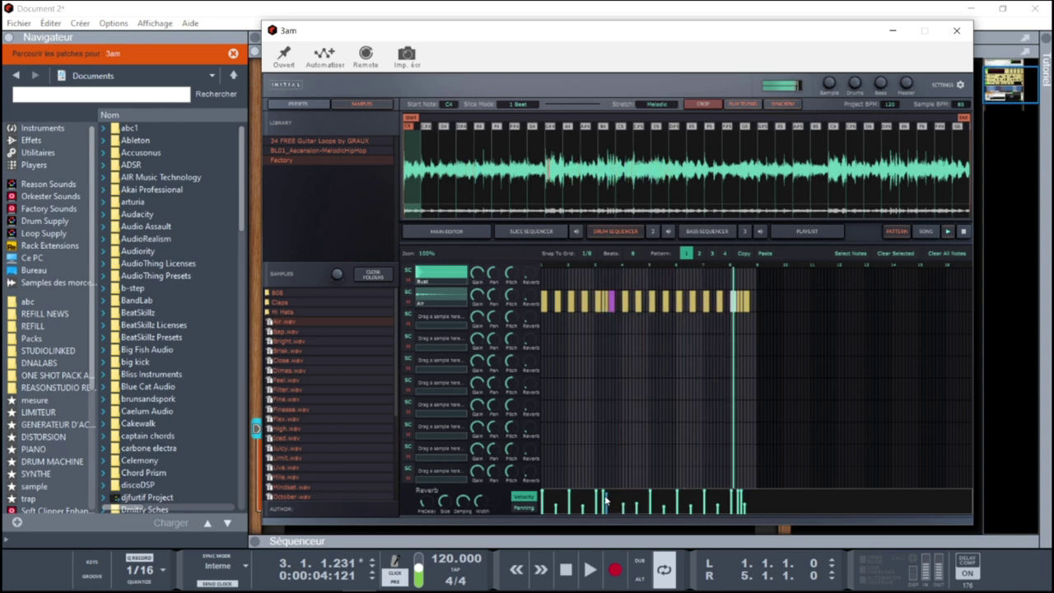
Pan the added fast hi-hat hits alternately to opposite sides around beats 3 and 8, and play back the pattern
mouse_move(483, 337)
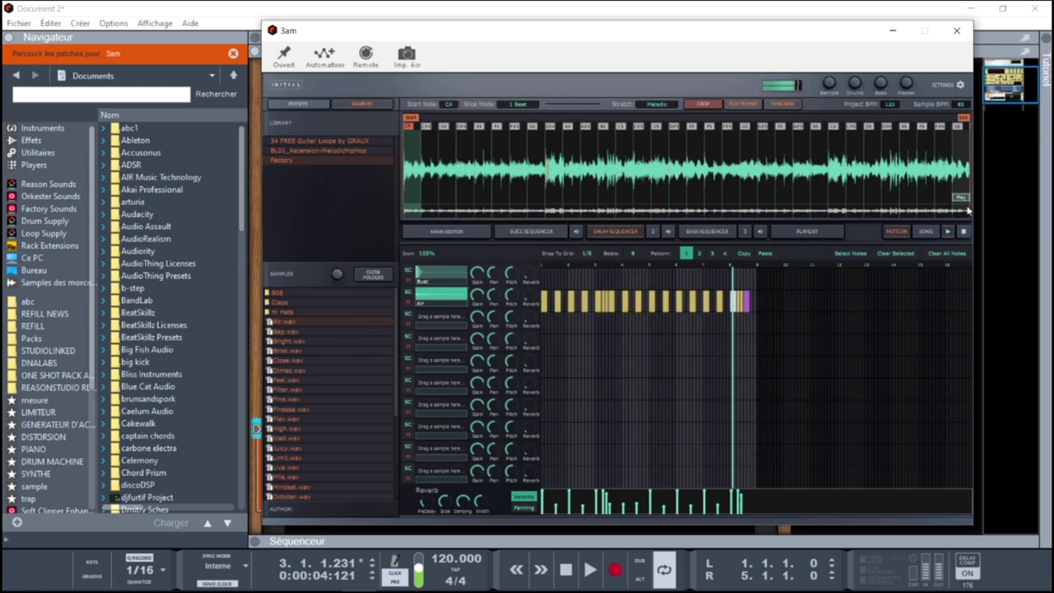
click(926, 232)
click(523, 508)
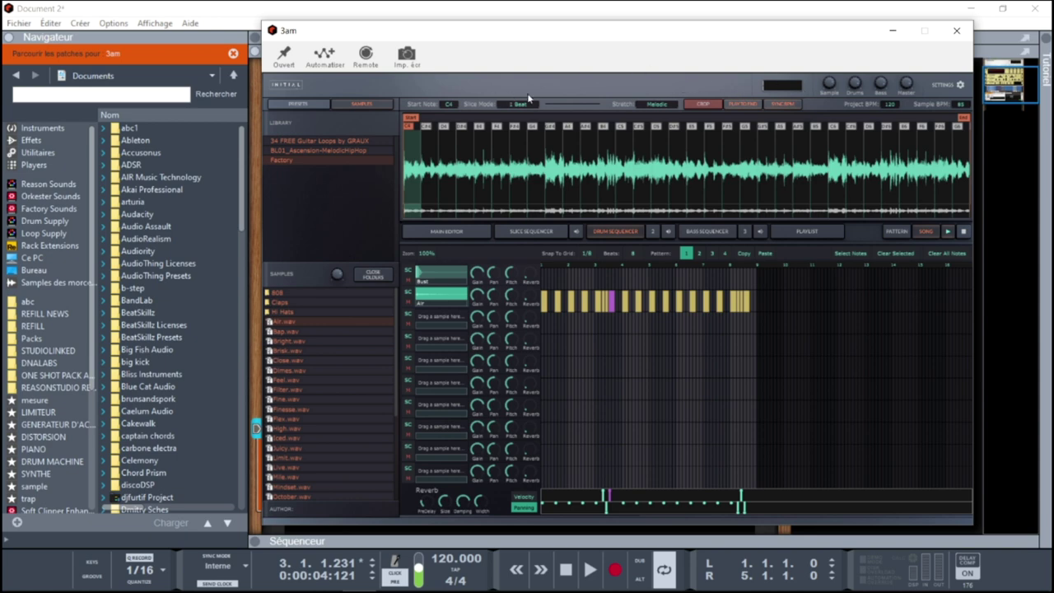
click(947, 231)
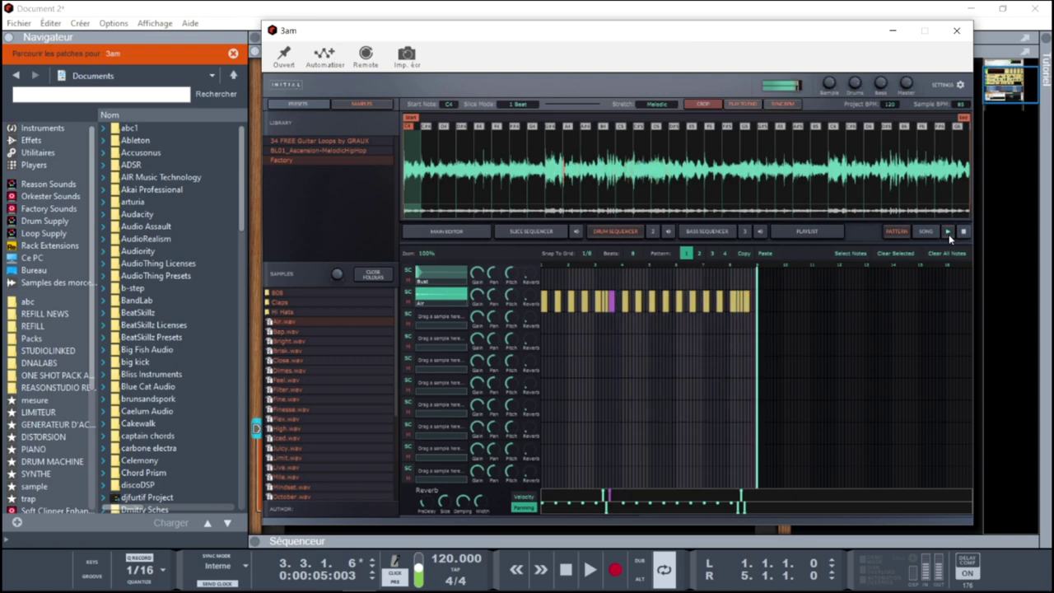
mouse_move(484, 356)
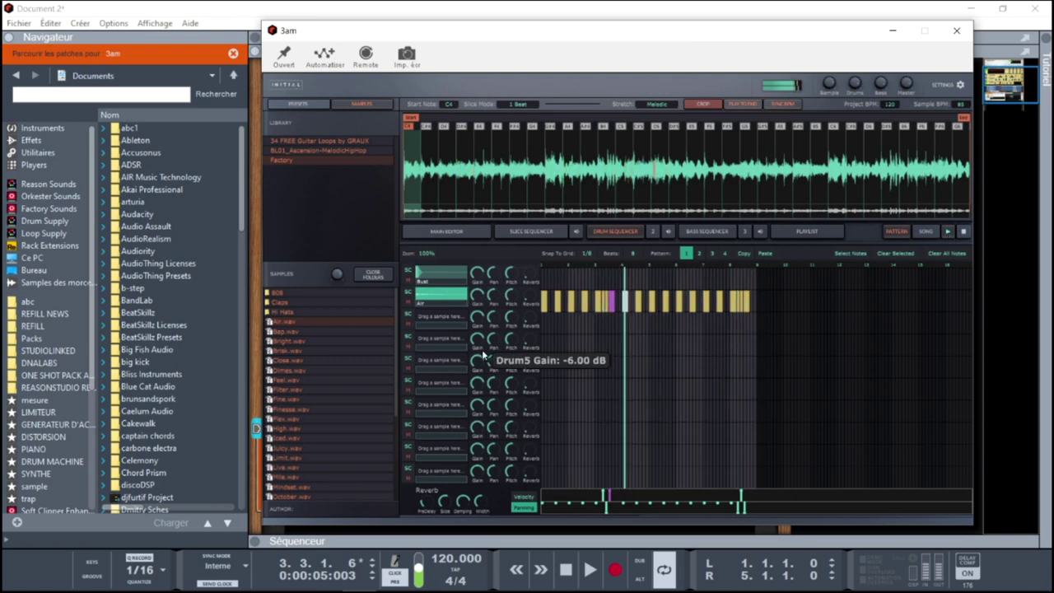
click(963, 233)
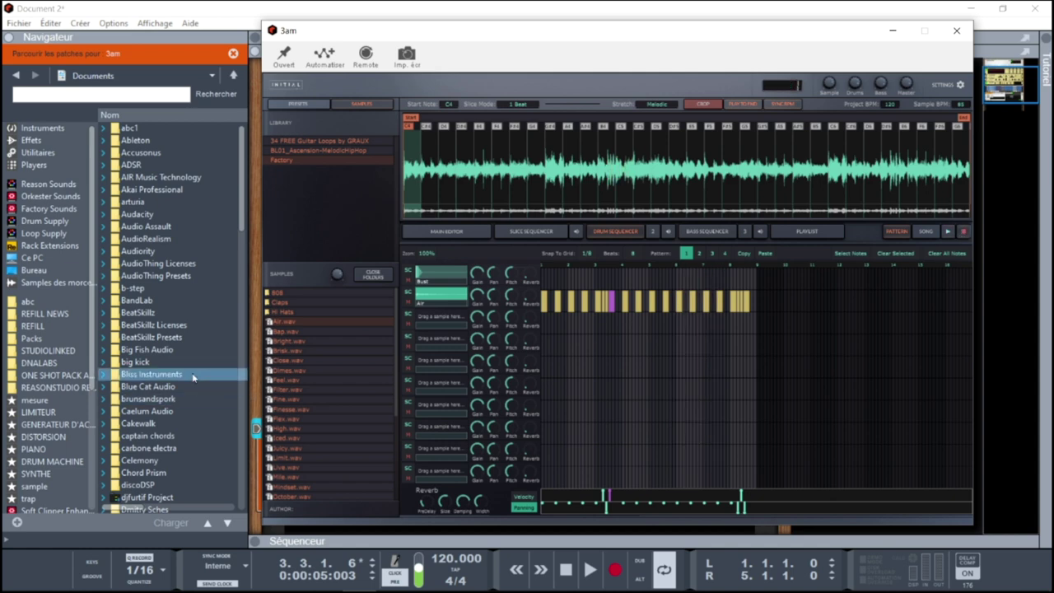
Load Envy.wav from the Claps folder into the fourth drum slot and start pattern playback
click(275, 303)
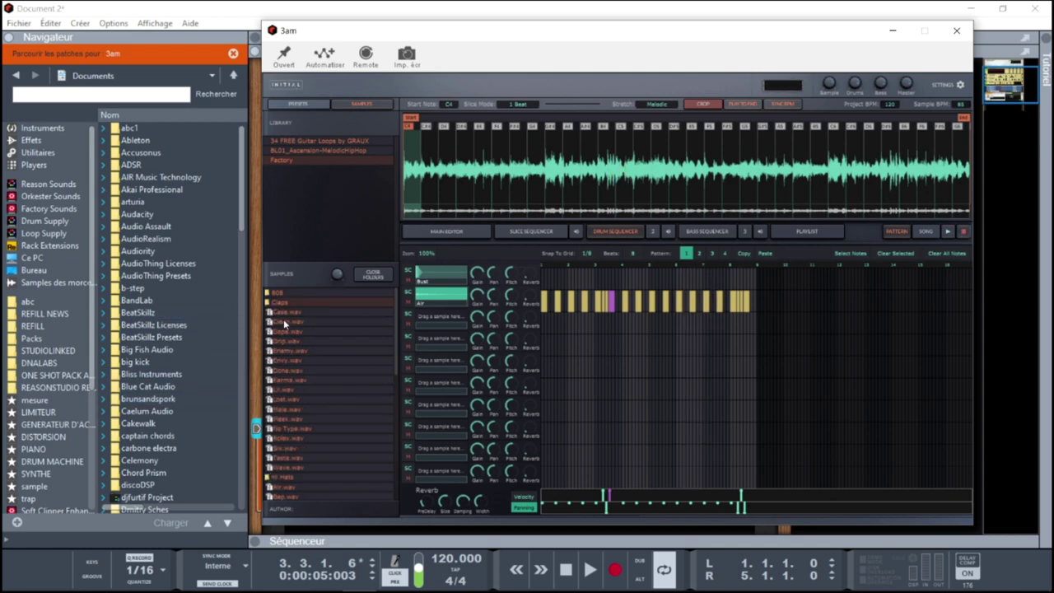
drag(287, 359, 441, 337)
key(space)
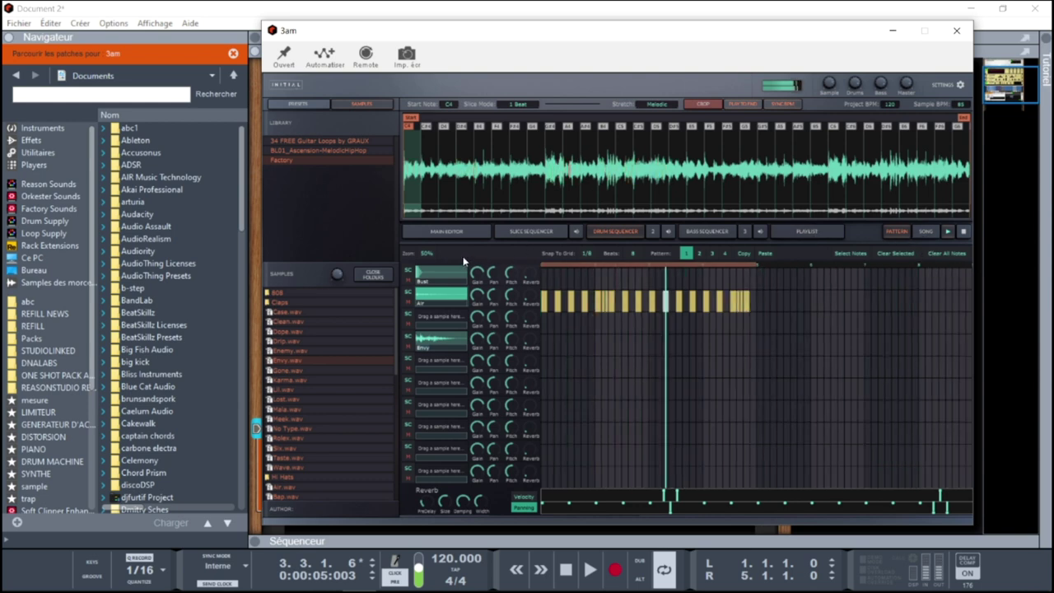
Compare the drum grid display at 50% and 100% zoom while the pattern plays
drag(428, 255, 434, 268)
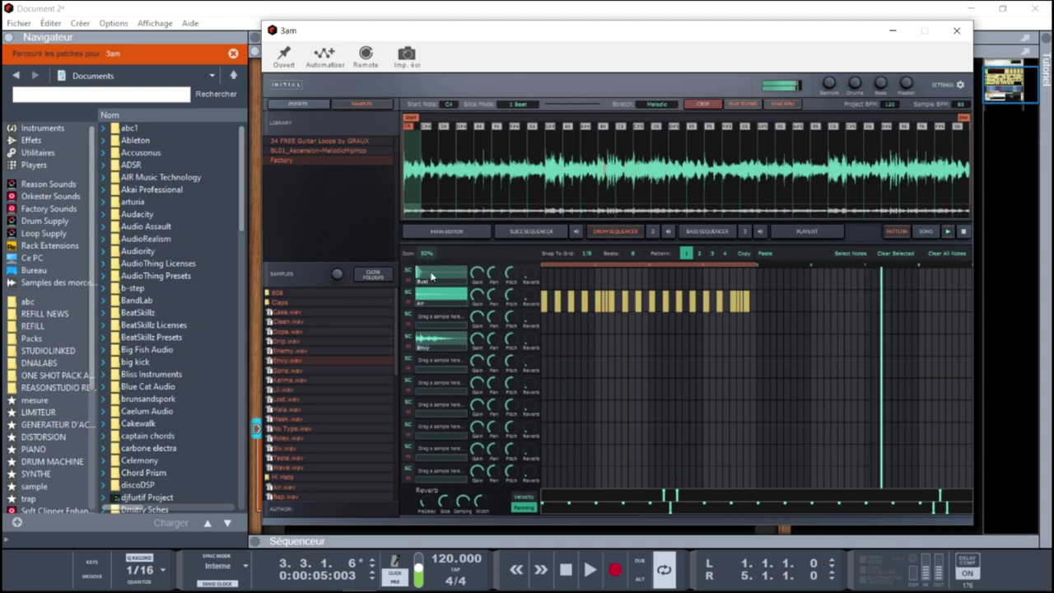
click(430, 256)
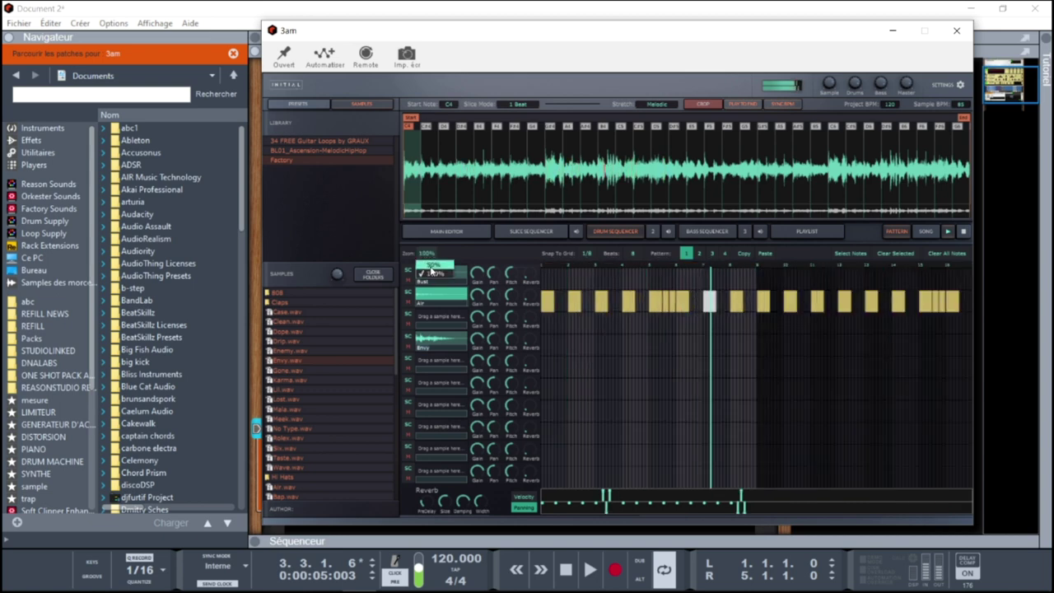
click(429, 264)
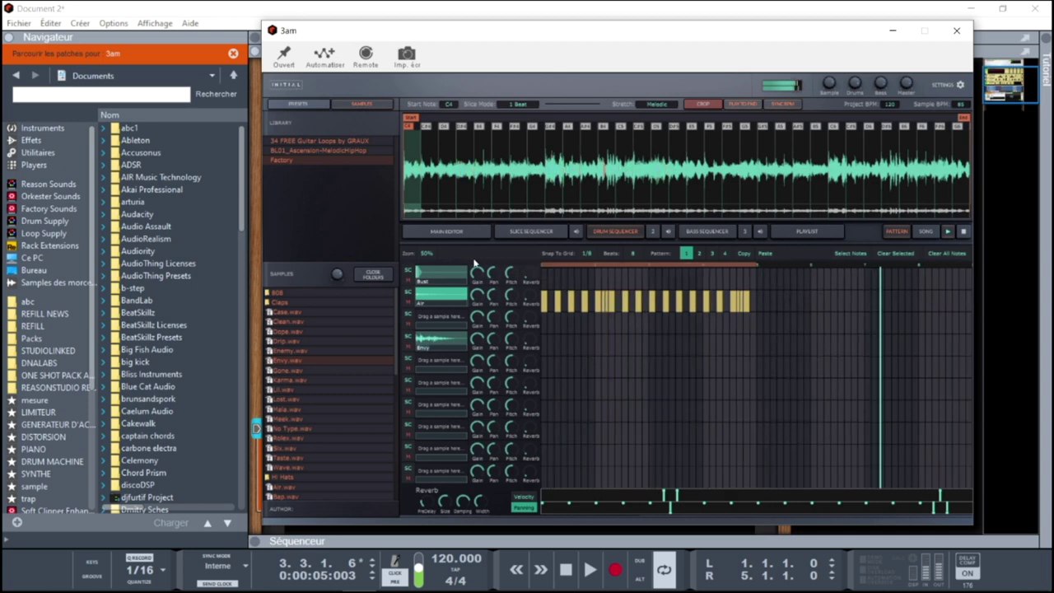
click(423, 255)
click(429, 280)
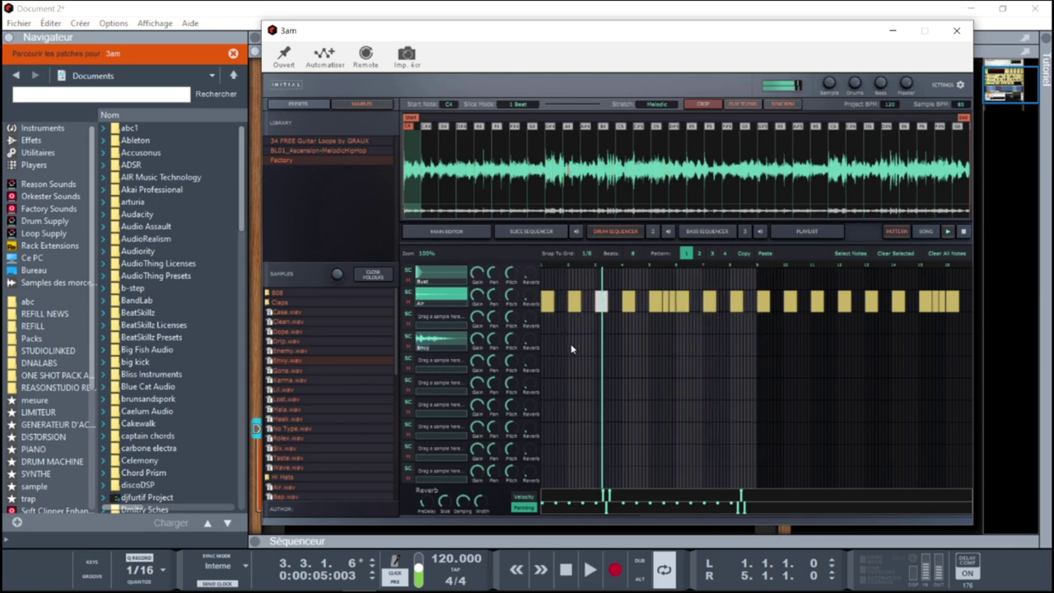
Set the drum grid snap to 1/4 and place Envy clap hits on beats 3 and 7
click(586, 254)
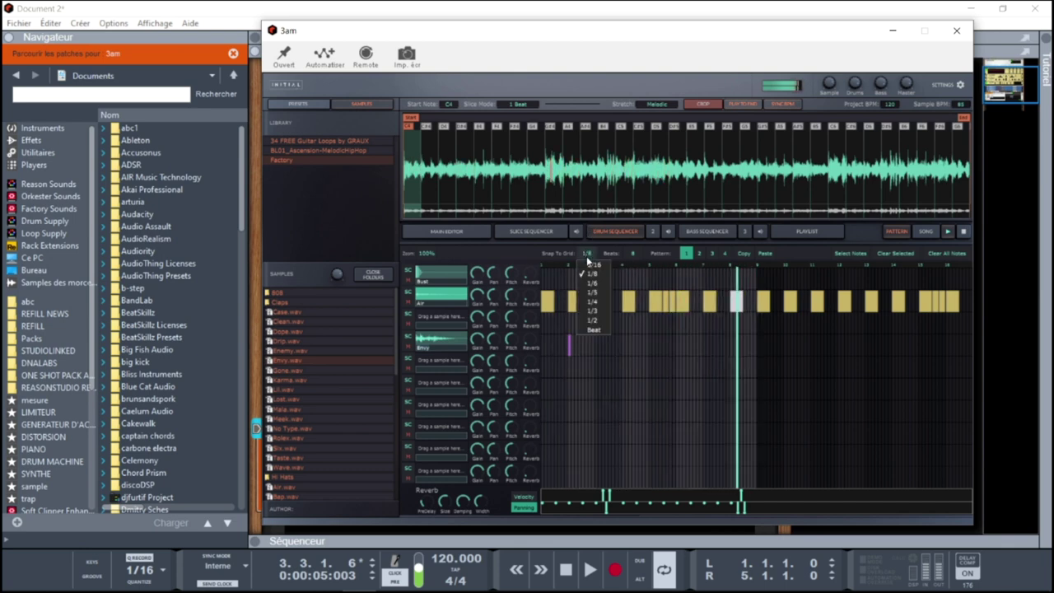
click(592, 301)
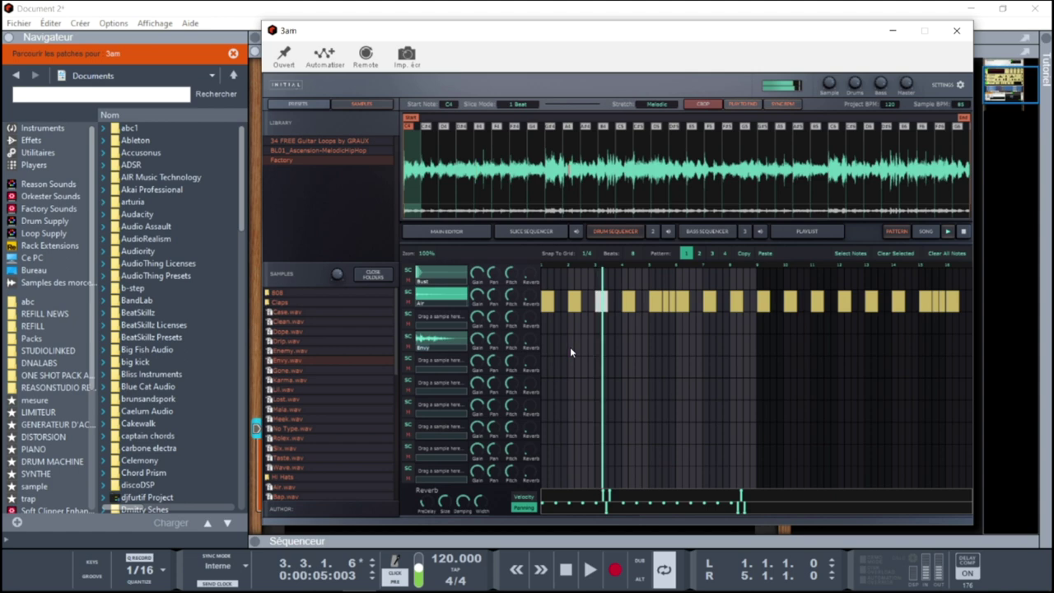
click(596, 345)
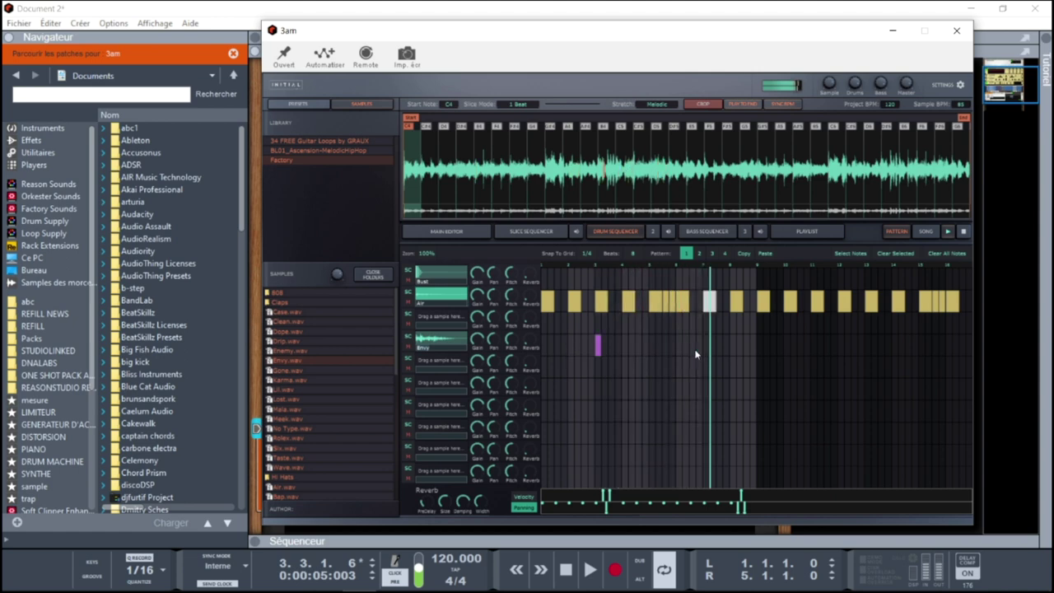
click(705, 344)
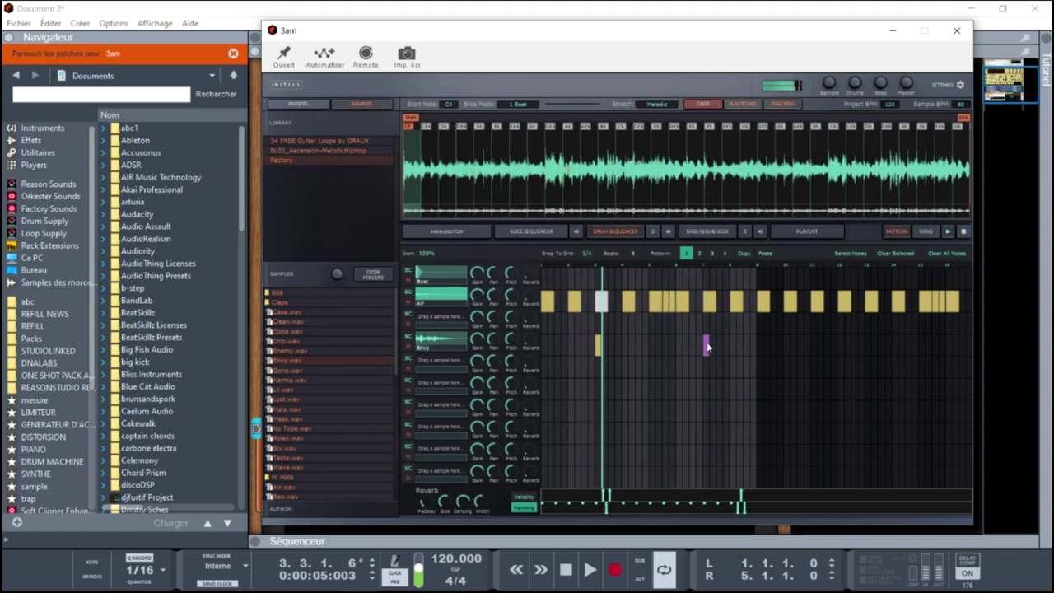
Place Bust kick hits on beats 1, 4 and 6 plus three consecutive quarter-beat hits from beat 8, and stop playback
click(543, 280)
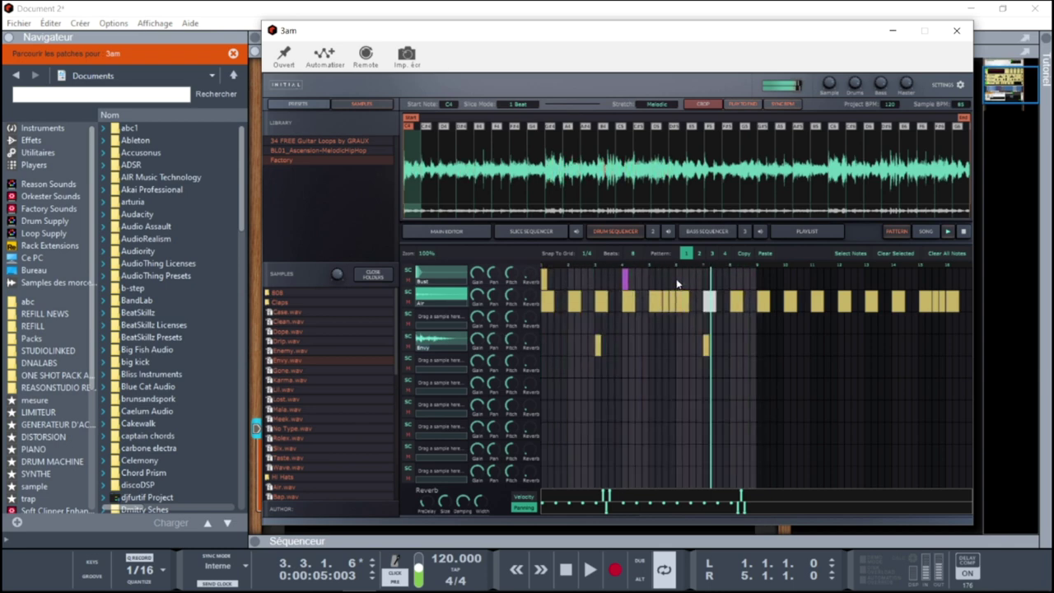
click(733, 280)
click(740, 280)
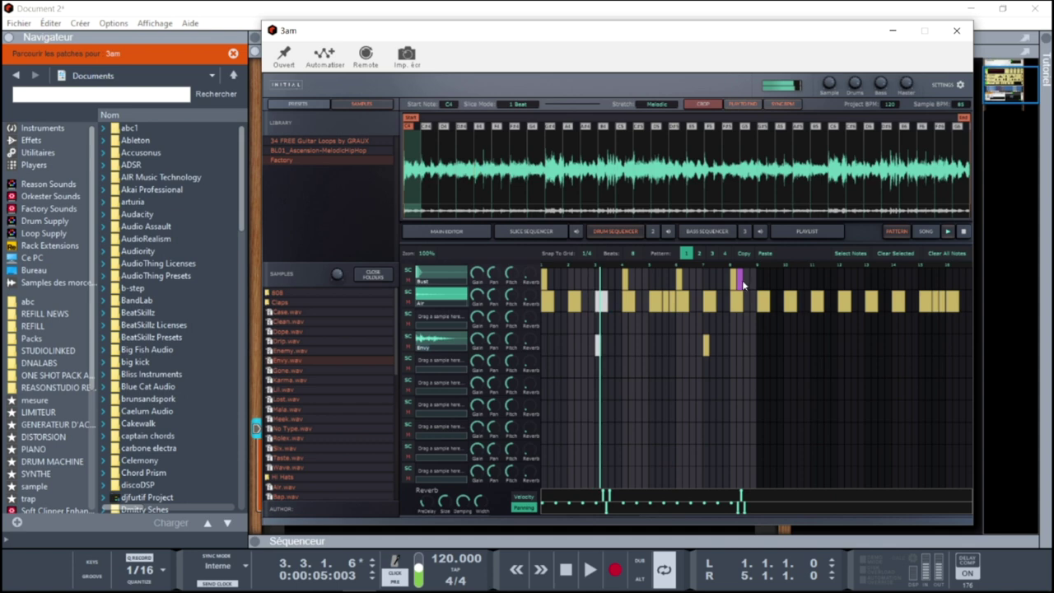
click(746, 280)
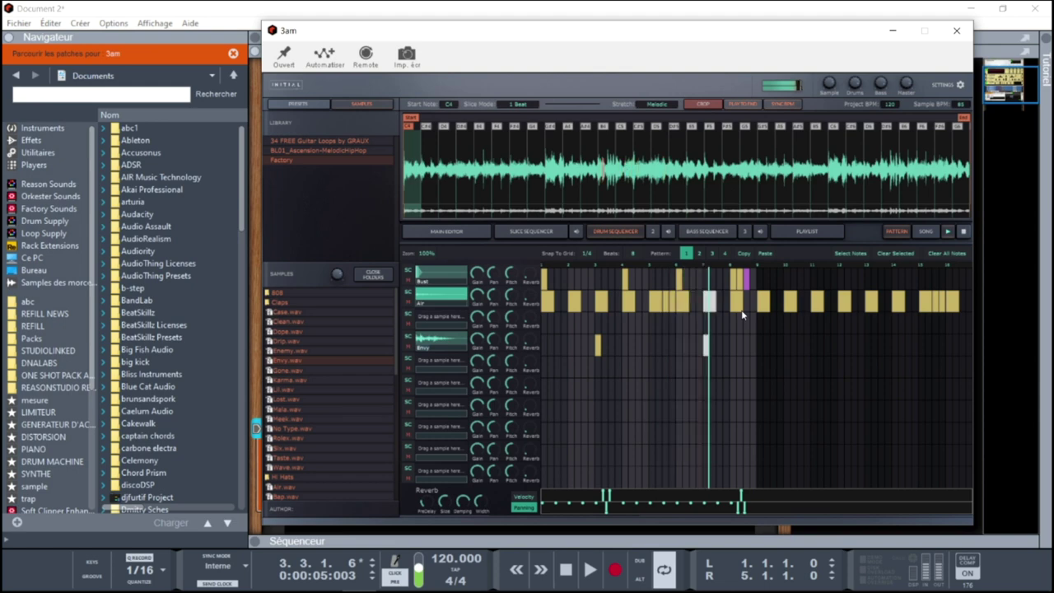
key(space)
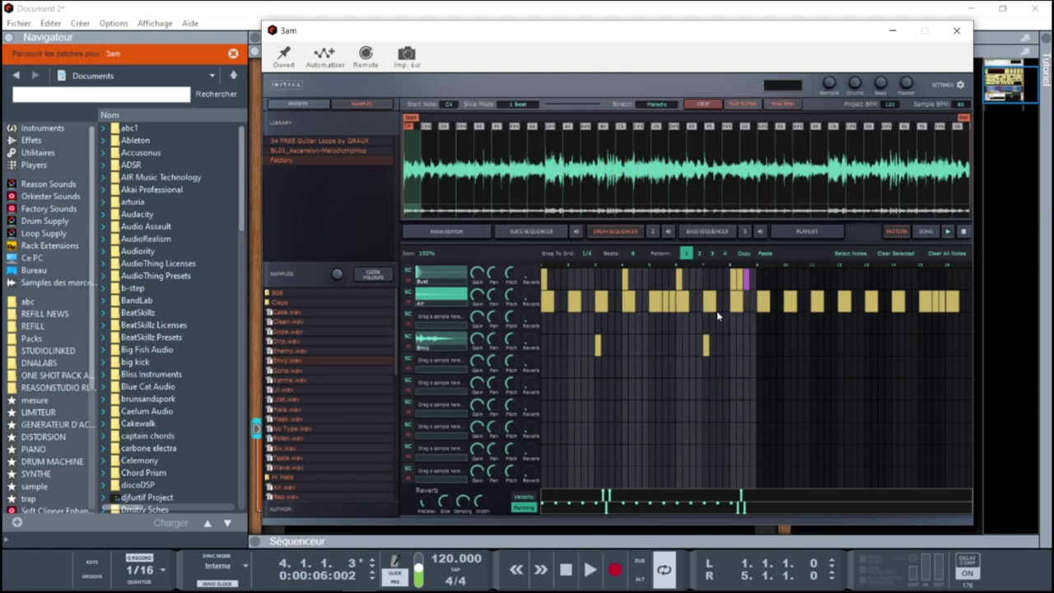
Display the main editor and examine the coloured trigger keys at the low end of the keyboard
click(452, 234)
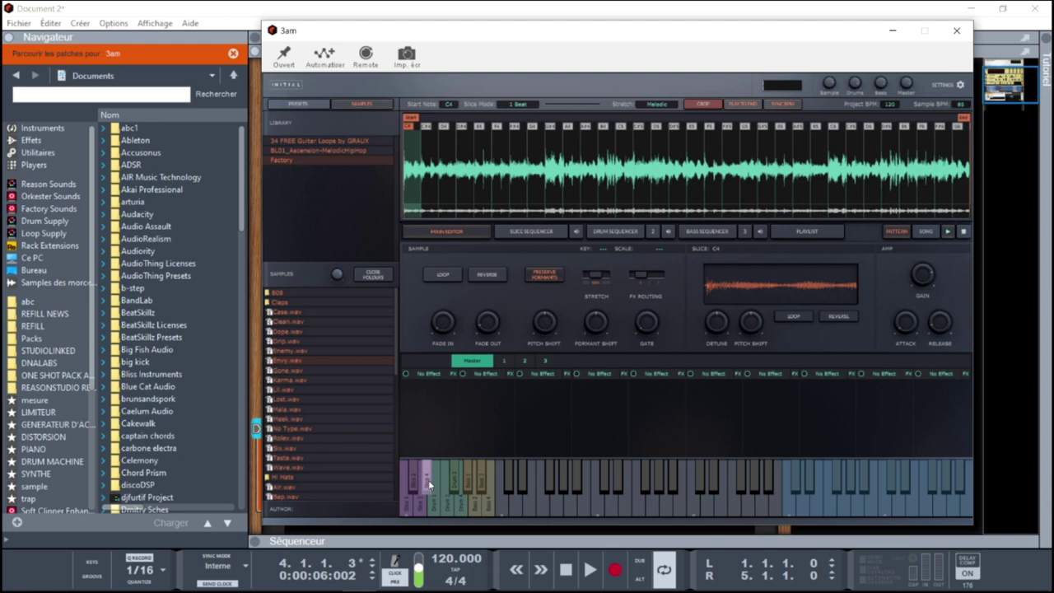
click(403, 507)
click(455, 502)
Reset to an empty patch, load the abc du beatmaking preset from the Factory library and display its drum pattern
click(301, 106)
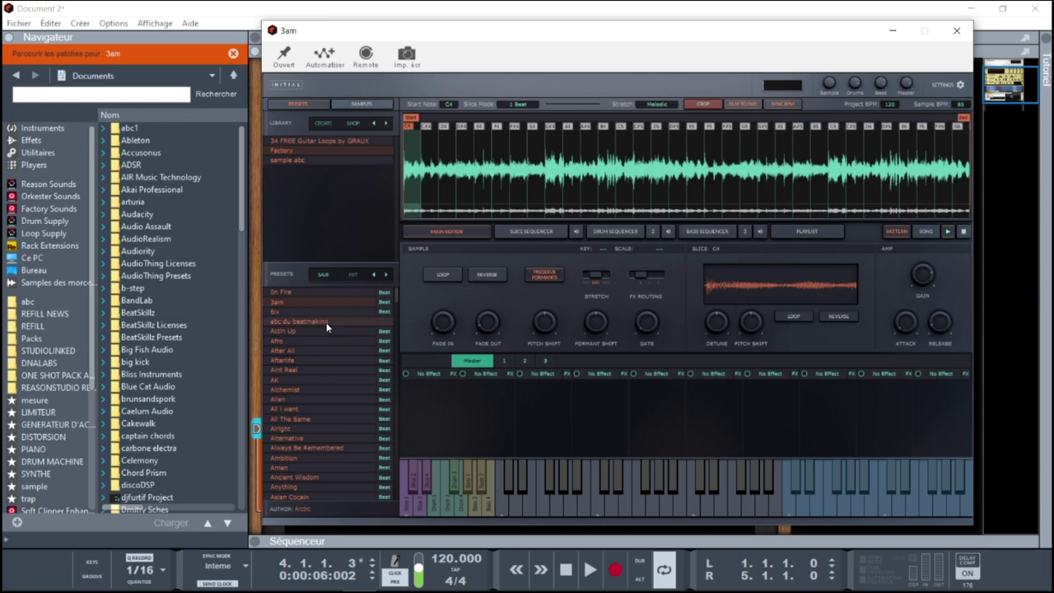
click(344, 275)
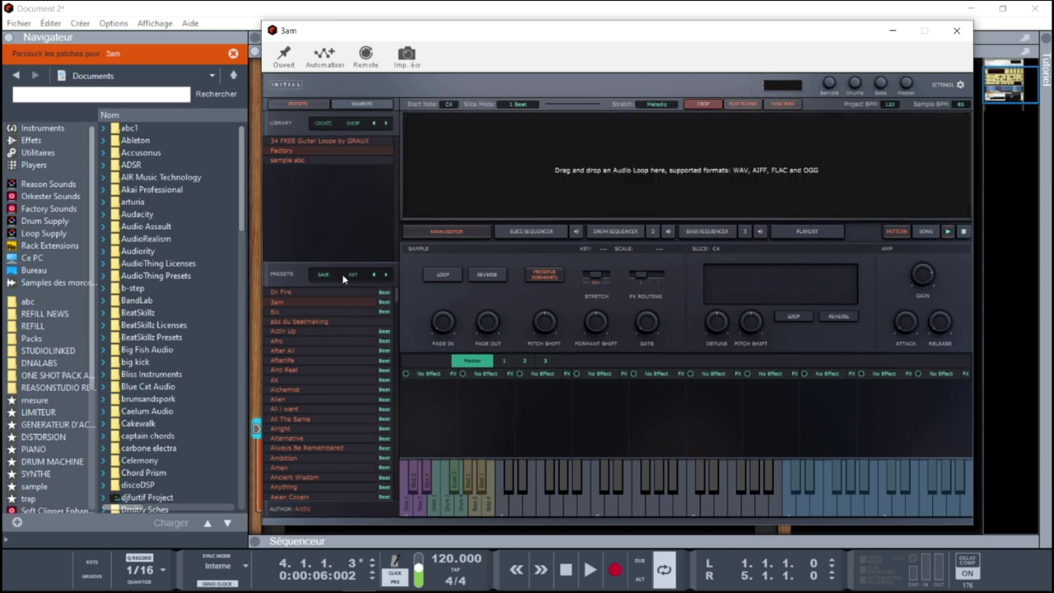
click(292, 321)
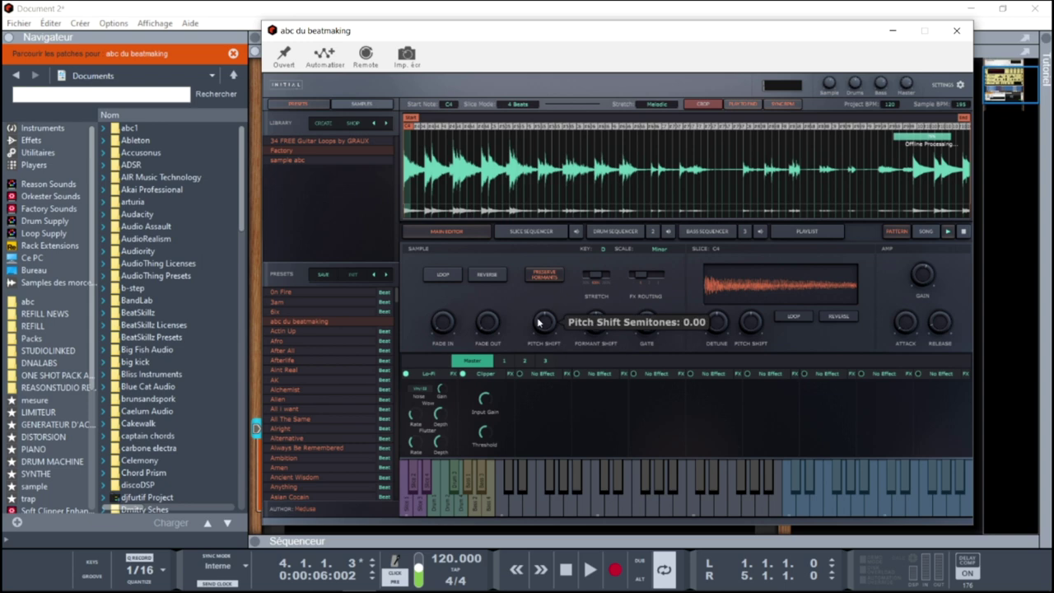
click(527, 232)
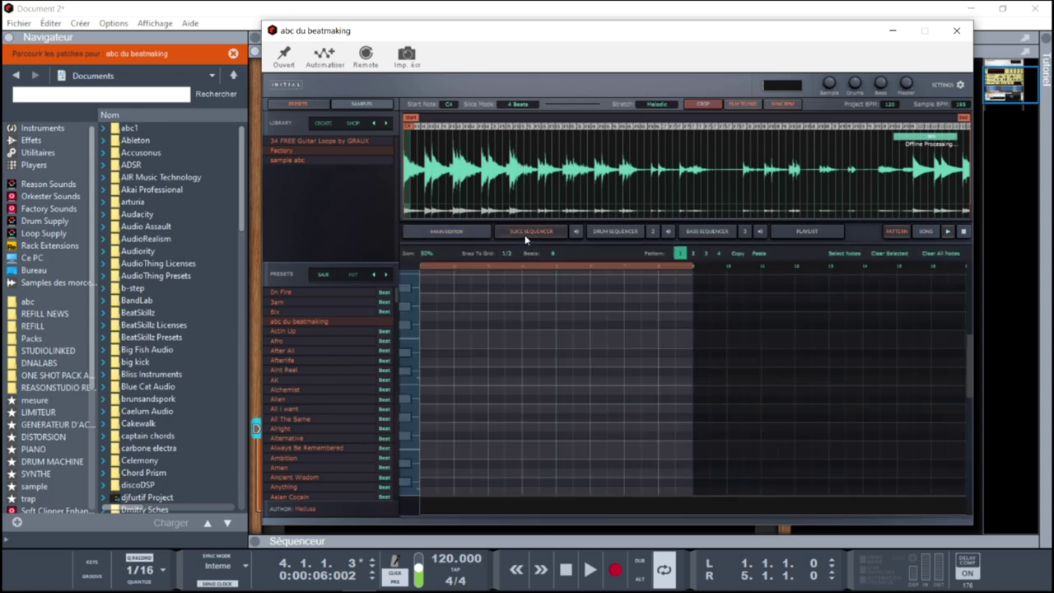
click(630, 233)
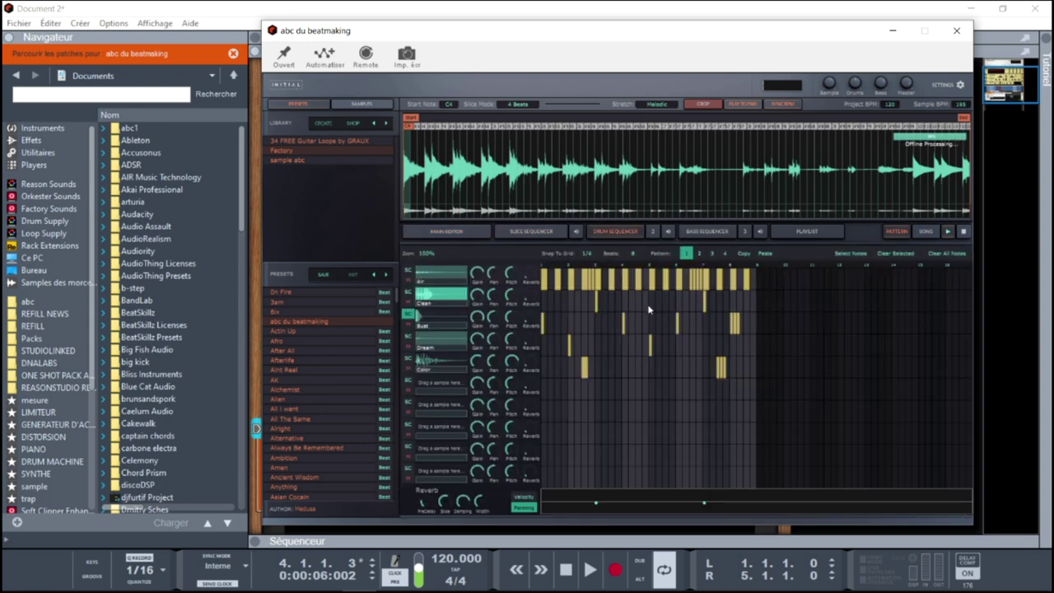
Play the drum sequencer and compare drum patterns 1, 2 and 3, ending on pattern 1
key(space)
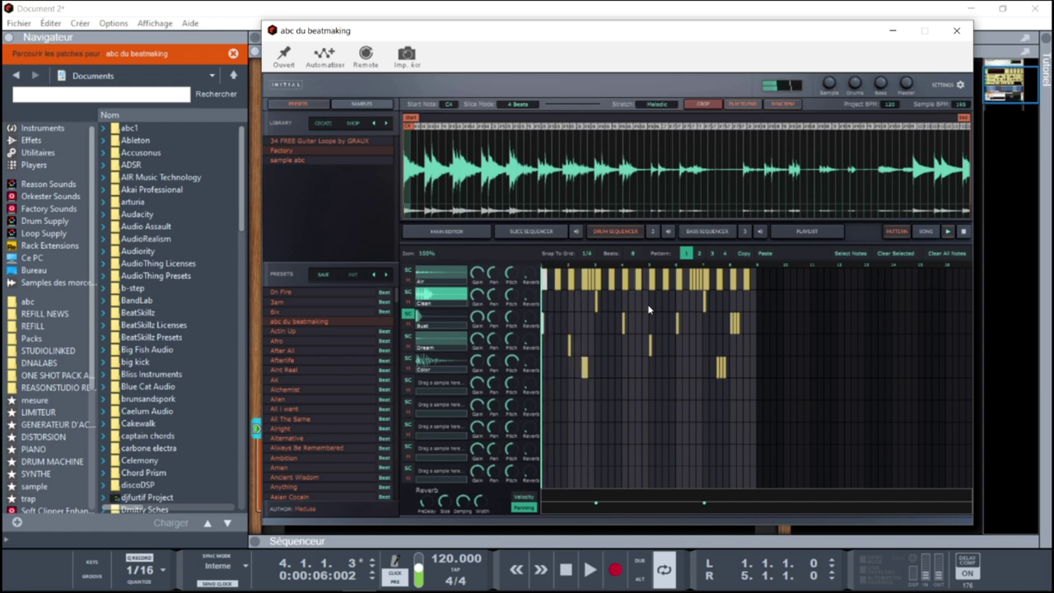
click(699, 253)
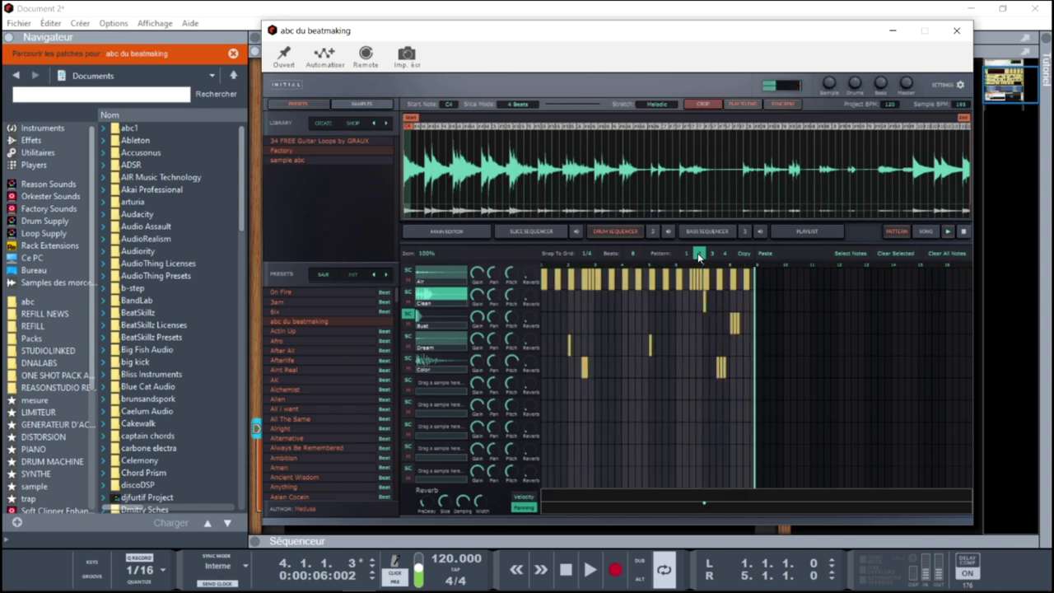
click(698, 256)
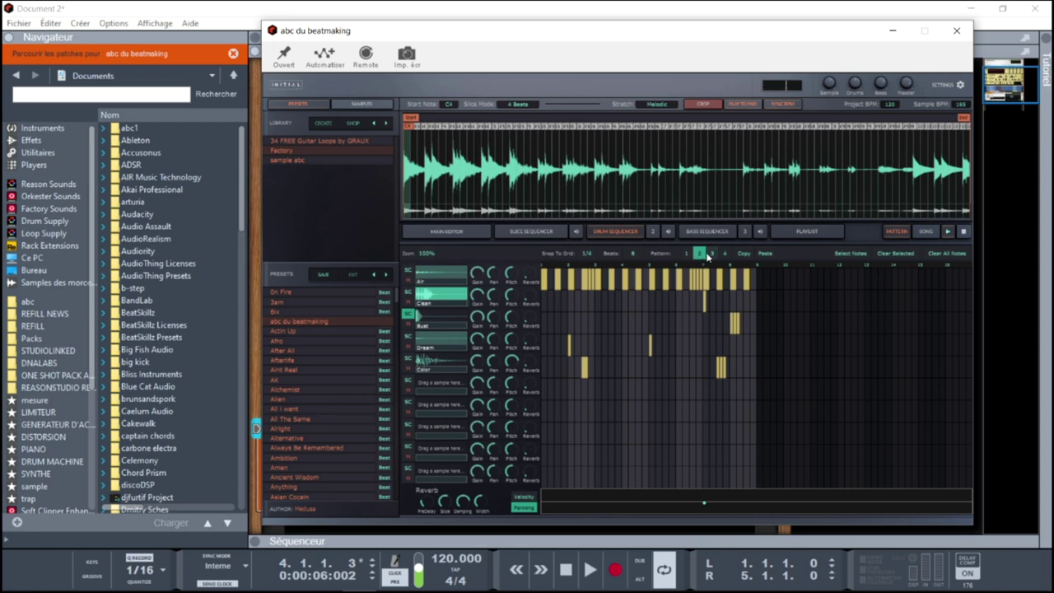
click(711, 254)
click(700, 255)
click(685, 255)
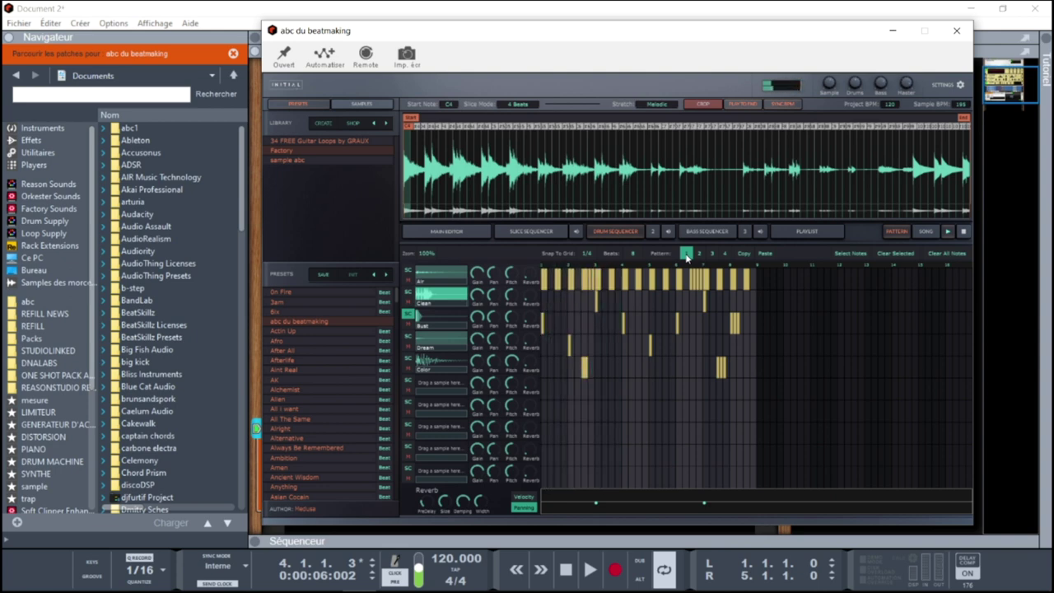
In slice sequencer pattern 1, draw one C4 note spanning all 8 beats
click(530, 234)
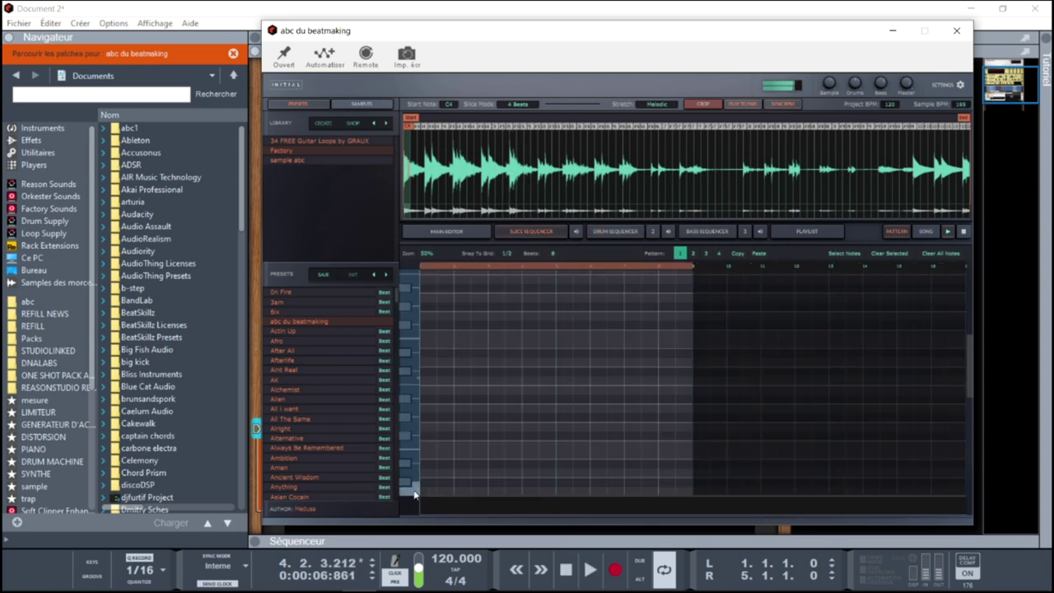
drag(422, 490, 712, 498)
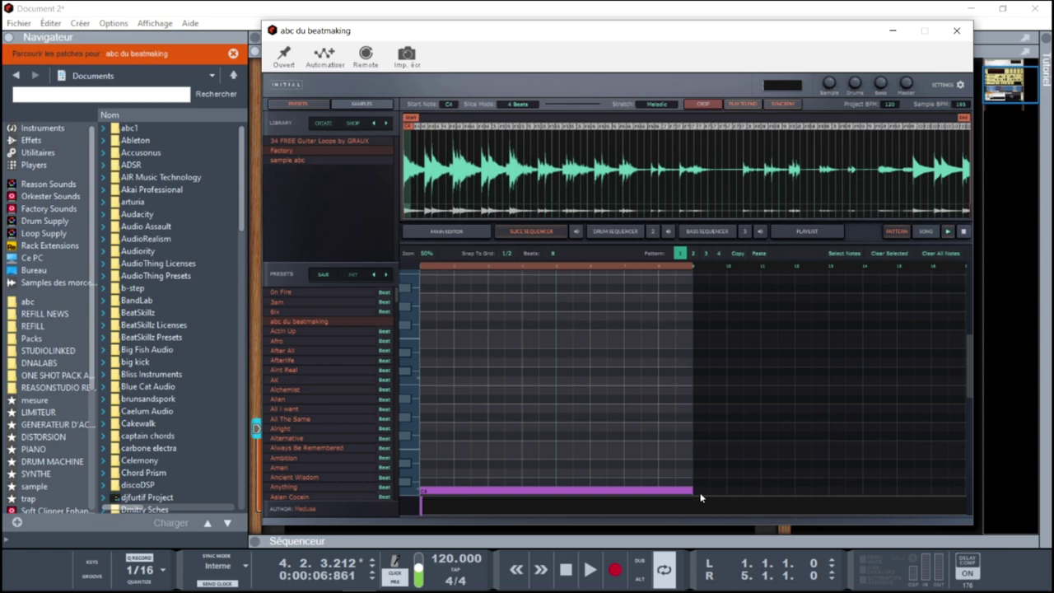
key(space)
Display the main editor and audition the coloured trigger keys for the drum and bass patterns on the keyboard
click(619, 232)
click(441, 232)
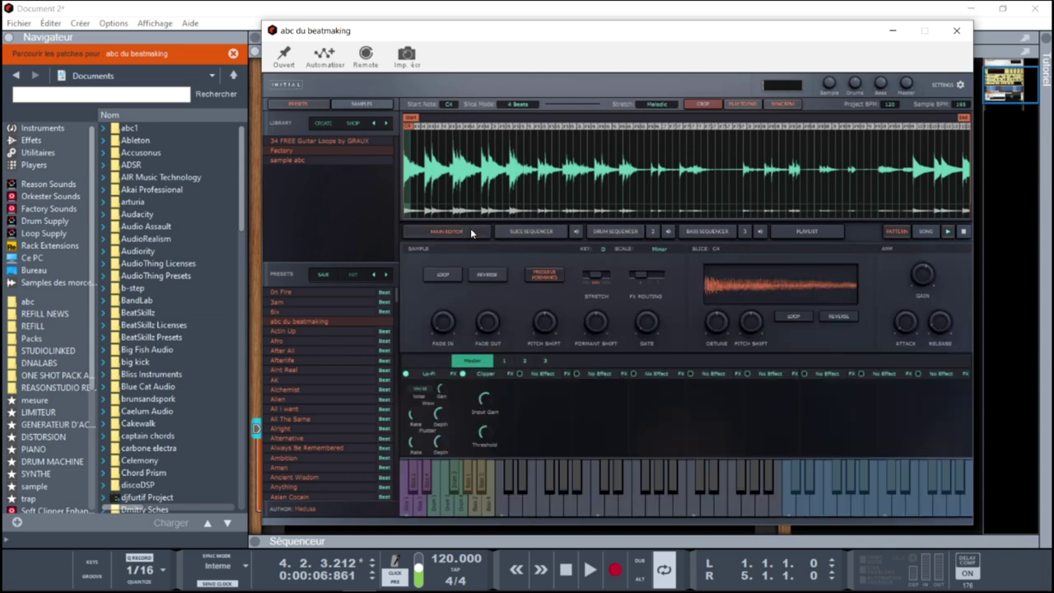
click(469, 485)
click(471, 486)
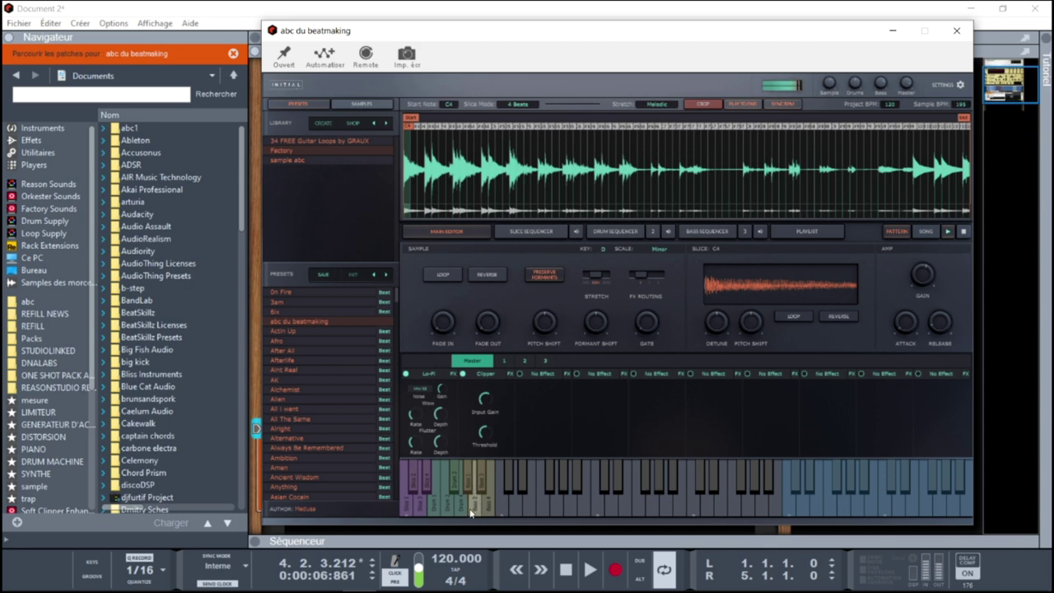
click(471, 512)
click(433, 506)
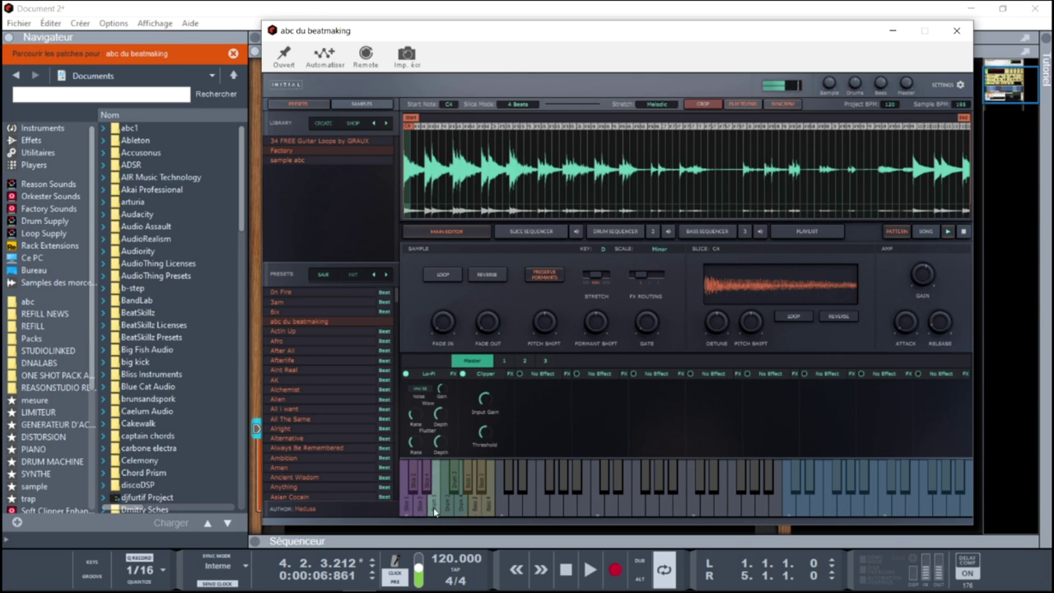
click(442, 509)
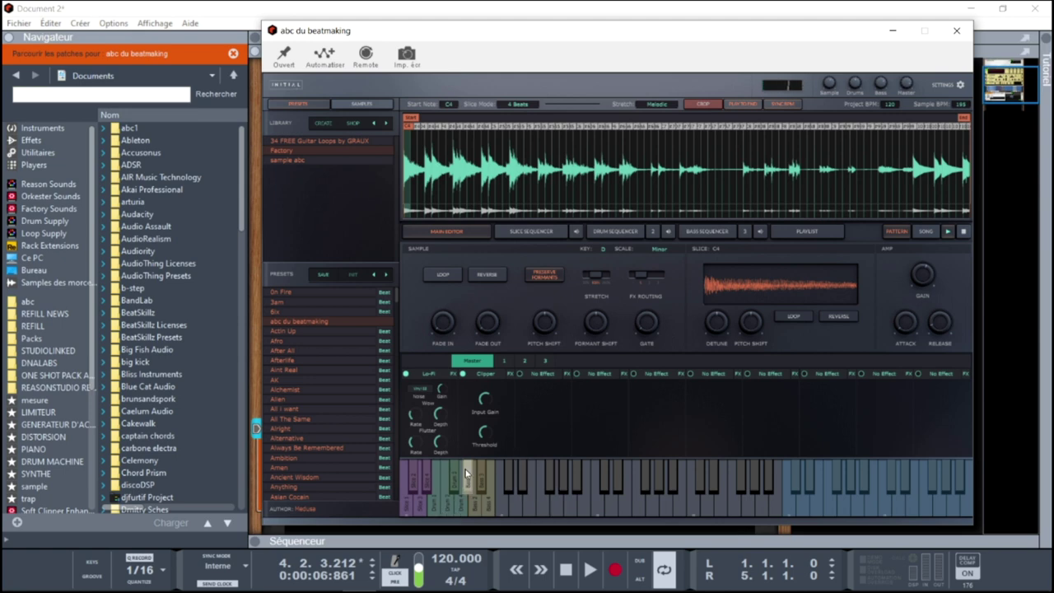
Display the drum sequencer, play drum pattern 1 and switch the playback mode to Song
click(614, 232)
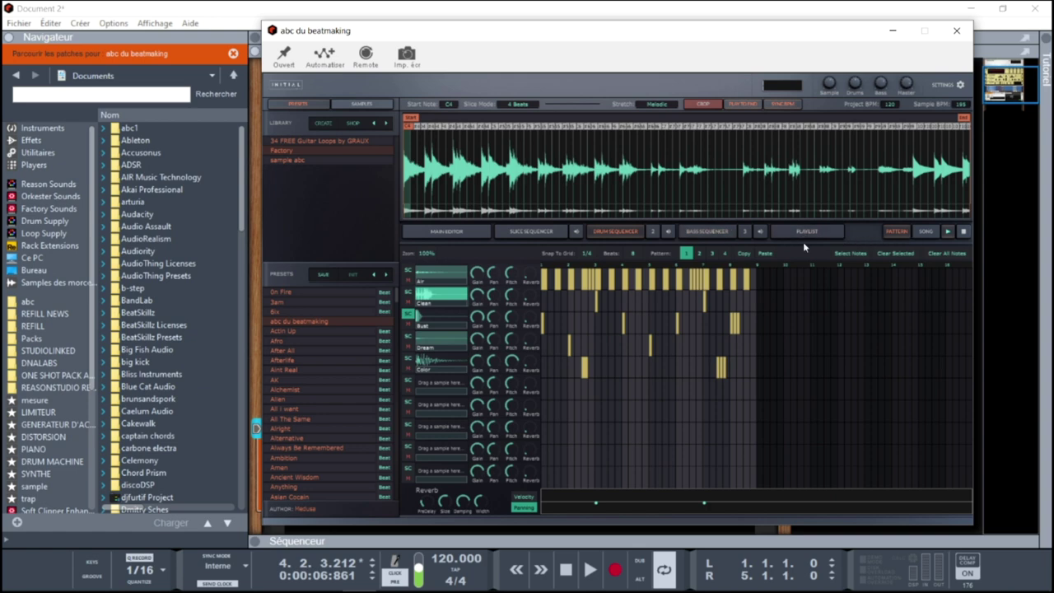
click(947, 232)
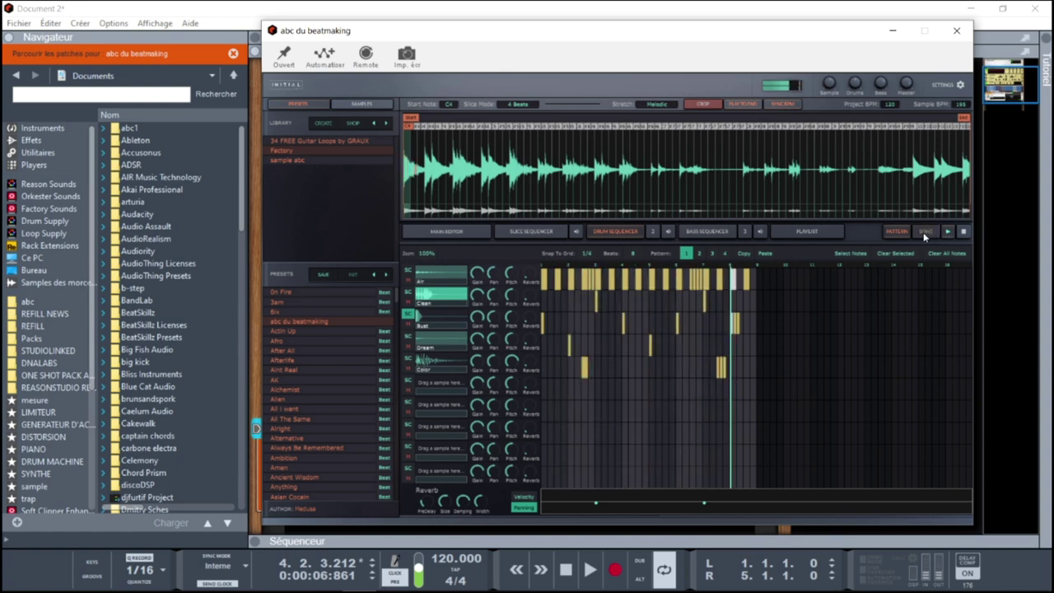
click(924, 233)
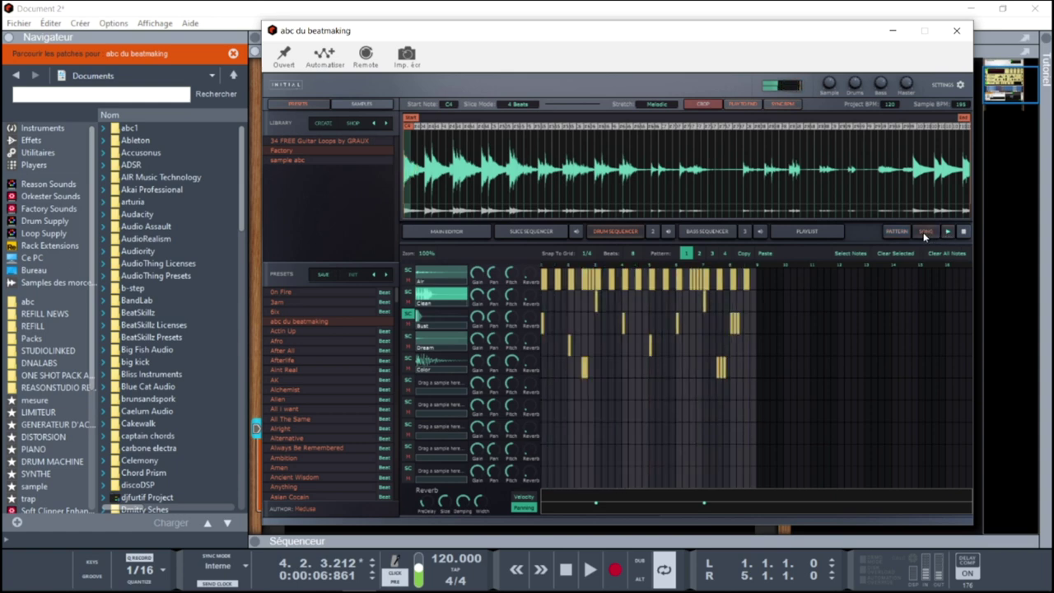
In the bass sequencer, add a pitch slide note above the beat 5 note and play it in Pattern mode
click(702, 231)
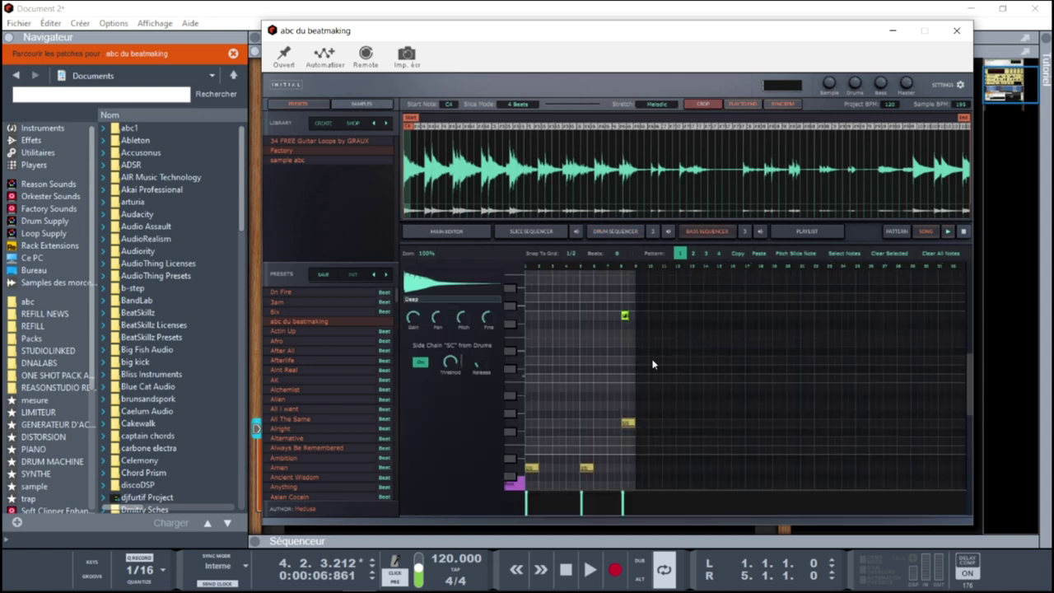
click(531, 468)
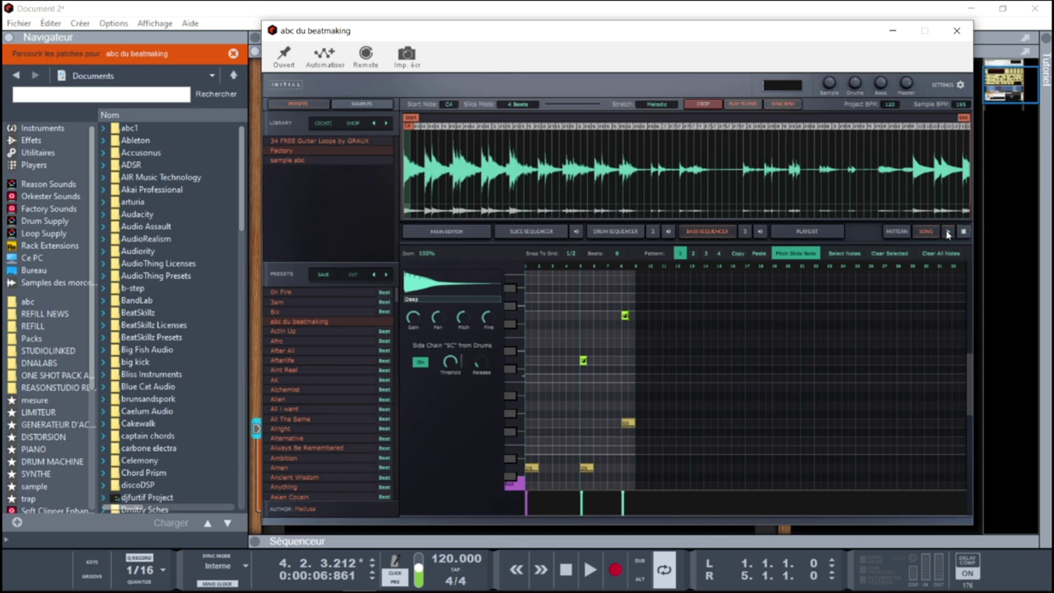
click(896, 231)
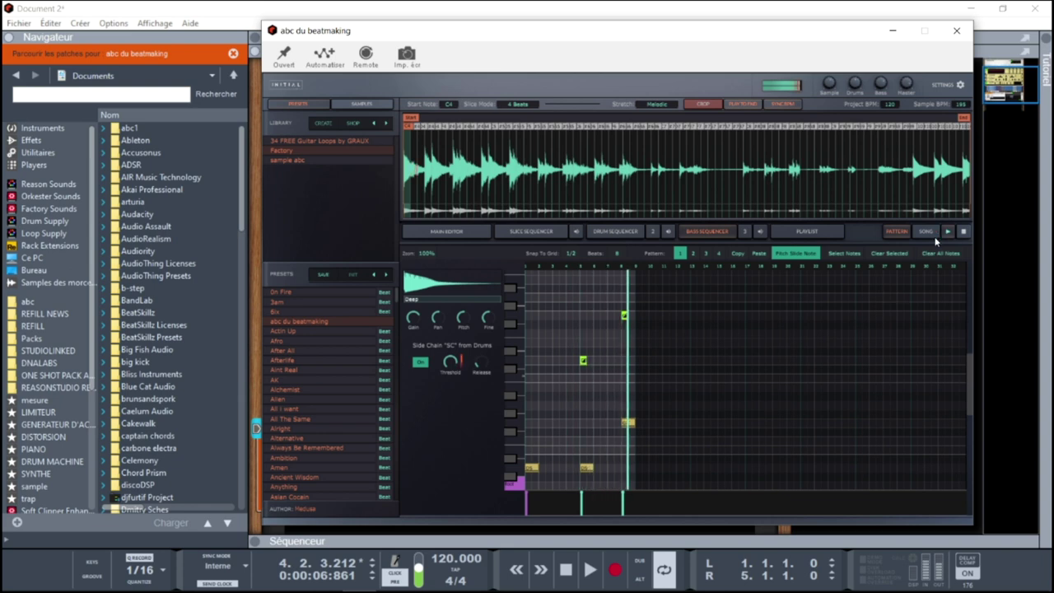
drag(593, 468, 609, 472)
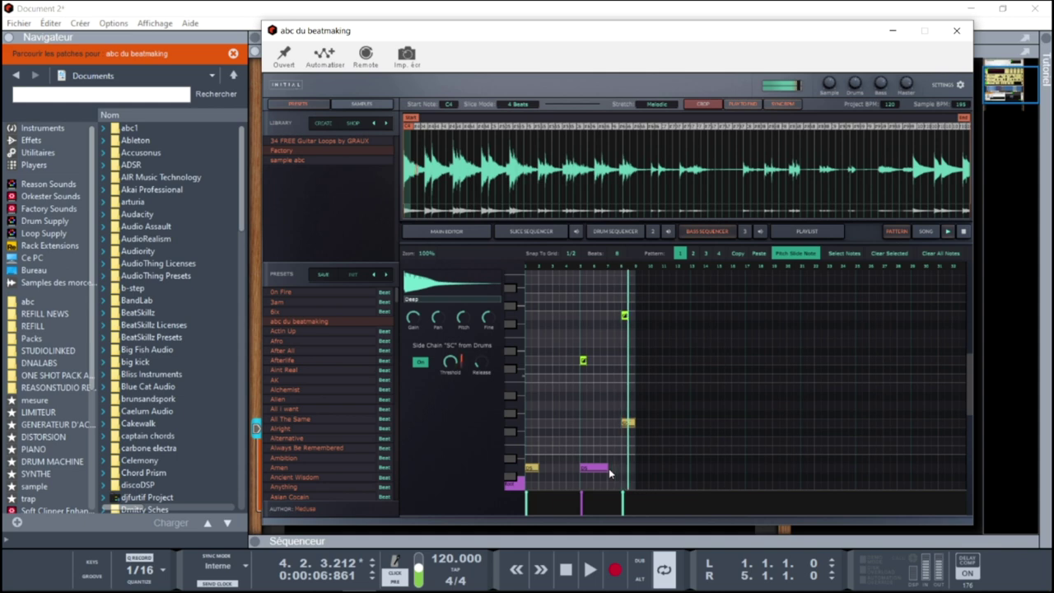
drag(609, 471, 594, 470)
click(599, 442)
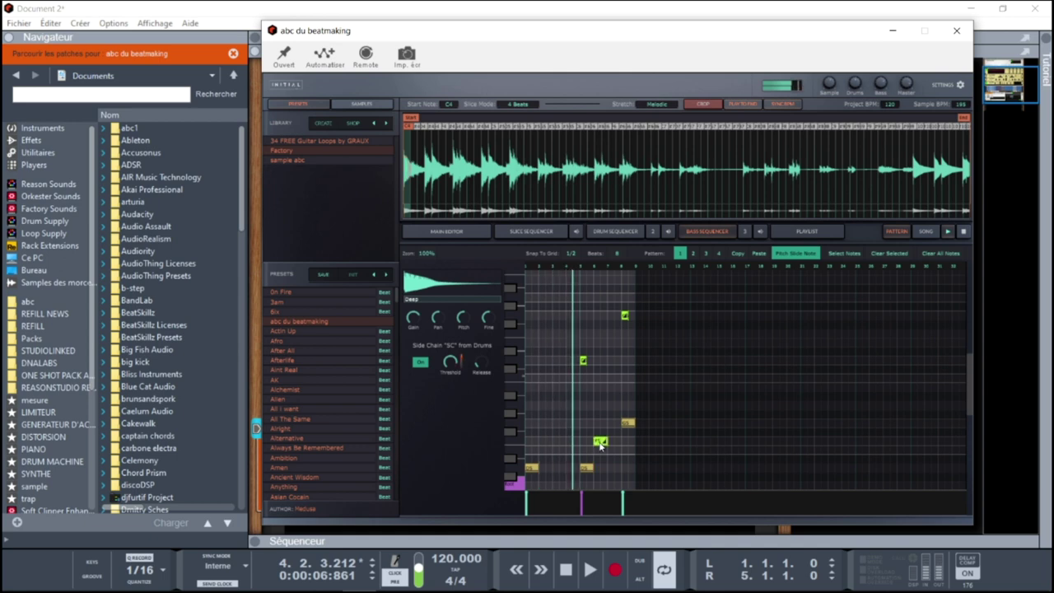
click(599, 441)
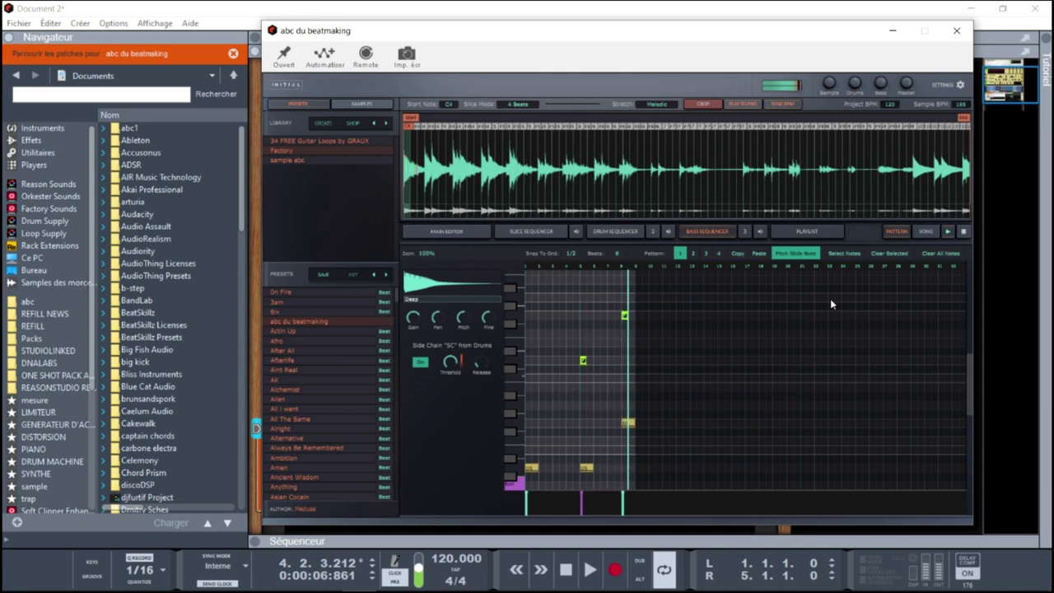
Turn off Pitch Slide Note and place a regular bass note on beat 6
click(795, 252)
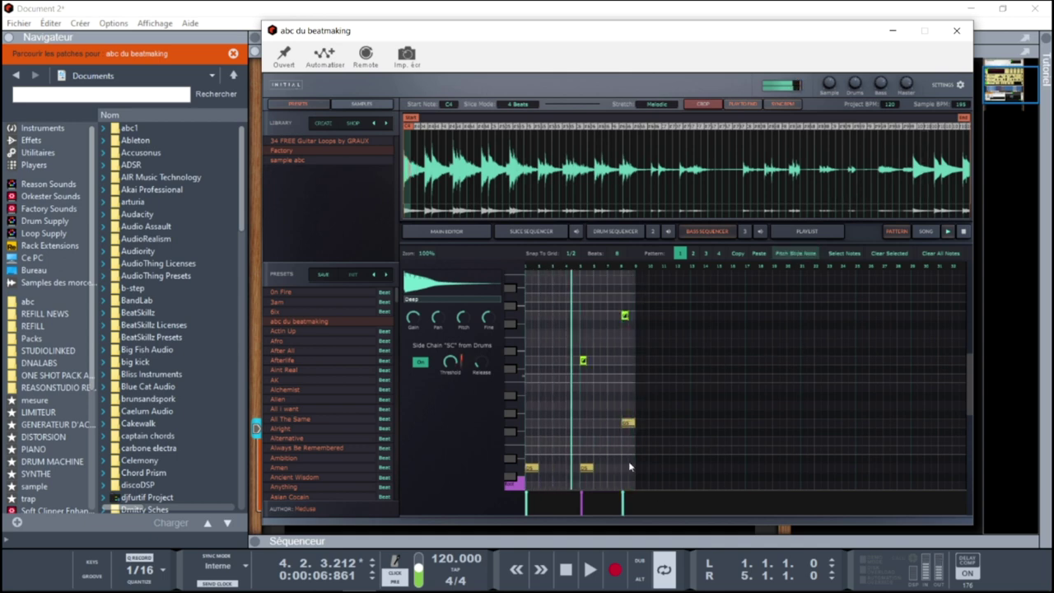
click(607, 441)
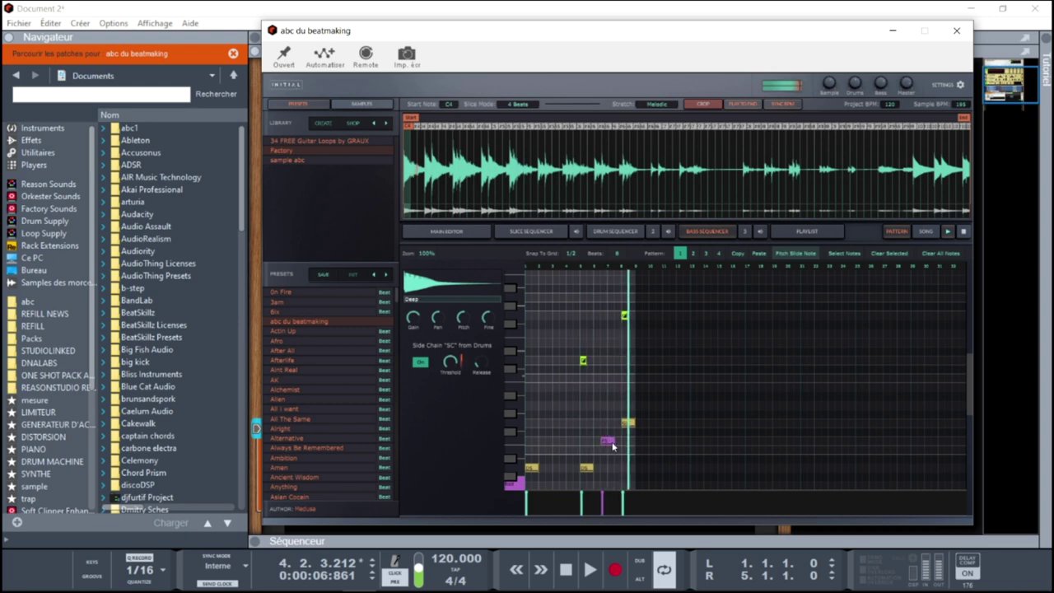
drag(613, 446, 605, 445)
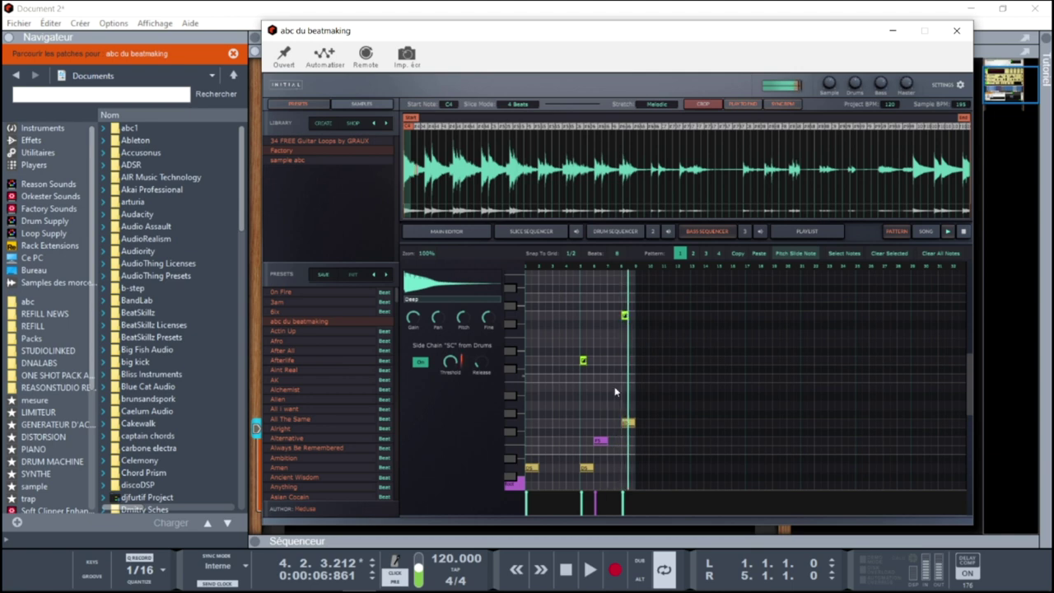
Add a pitch slide note above the beat 6 bass note, and remove both notes from the pattern
click(792, 252)
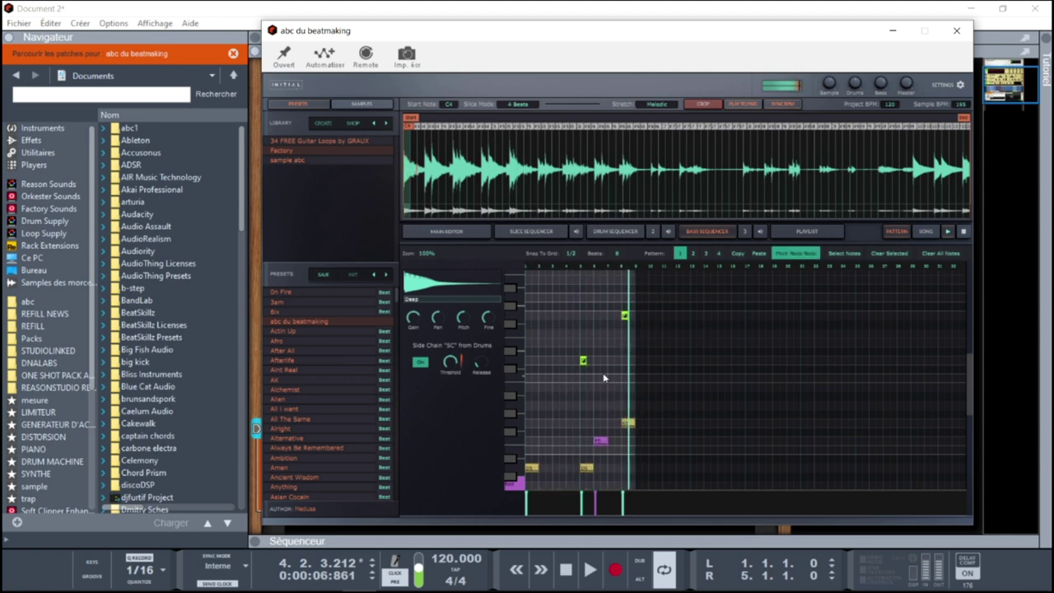
click(597, 332)
drag(606, 333, 605, 333)
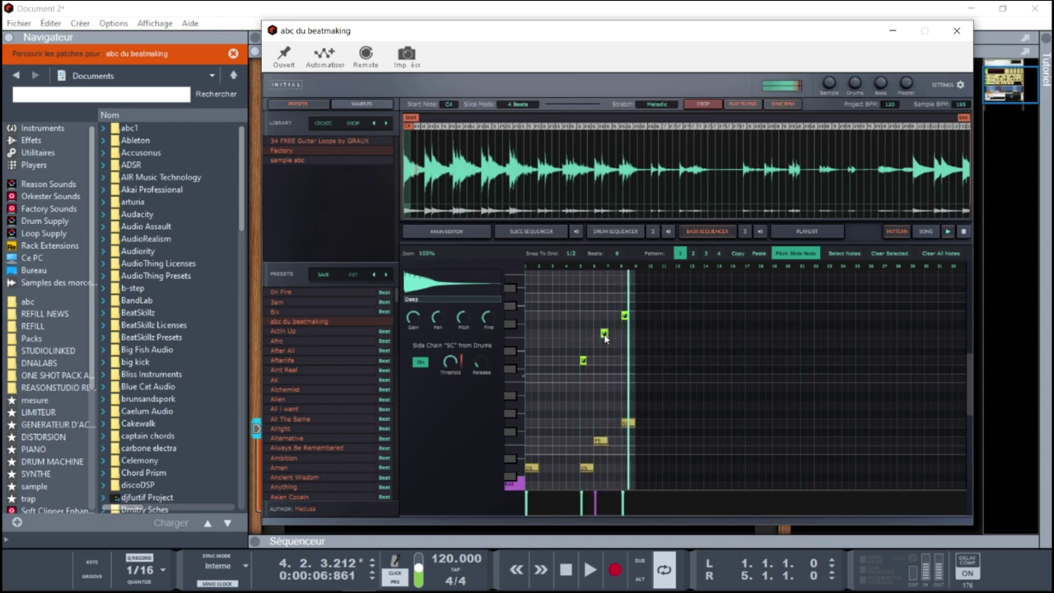
click(604, 334)
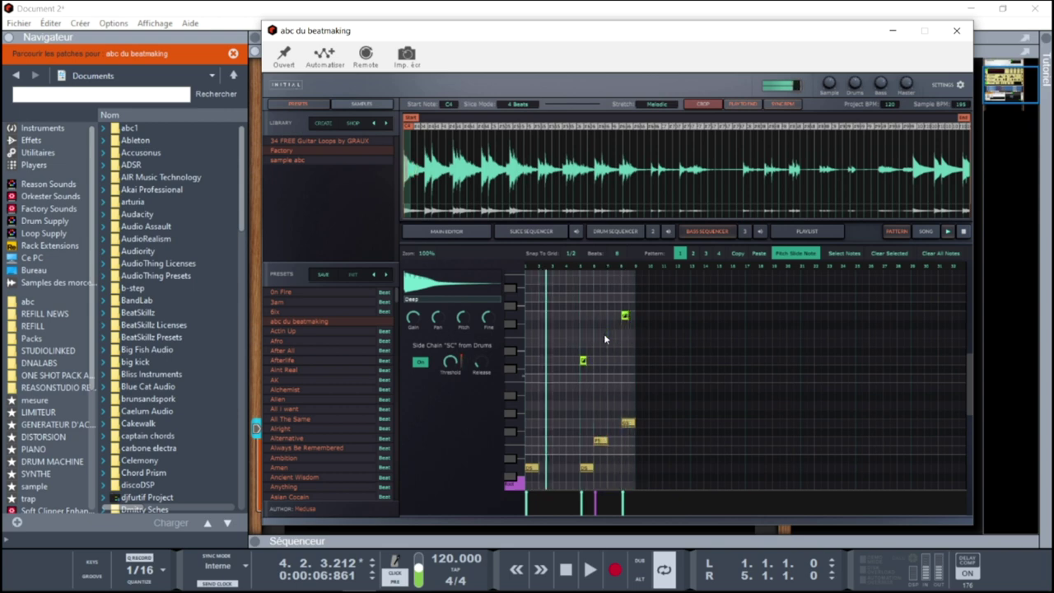
click(602, 441)
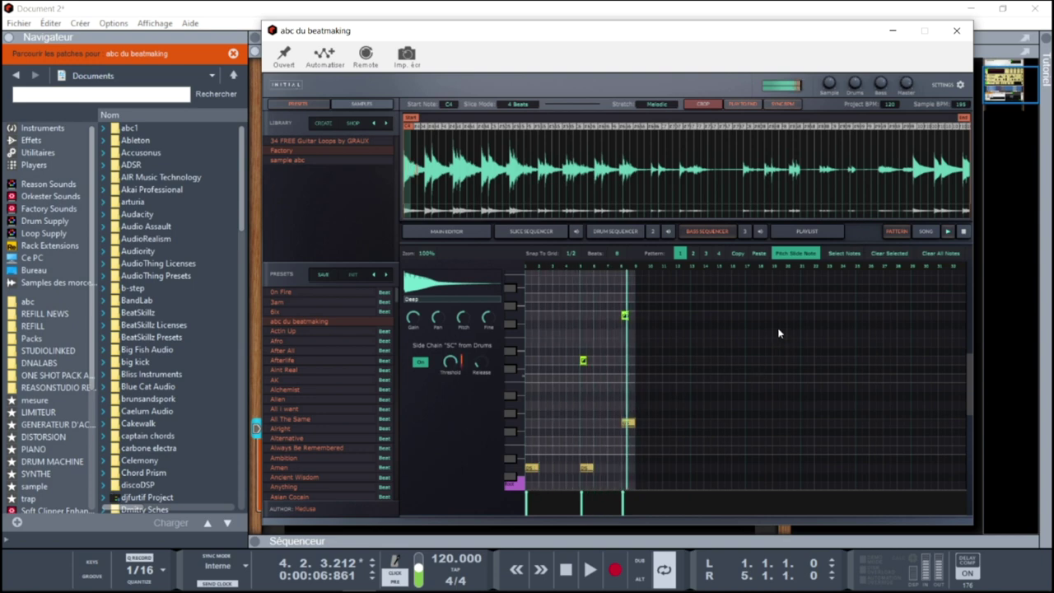
Display the playlist in Song mode and load the On Fire preset together with its Beat arrangement
click(803, 232)
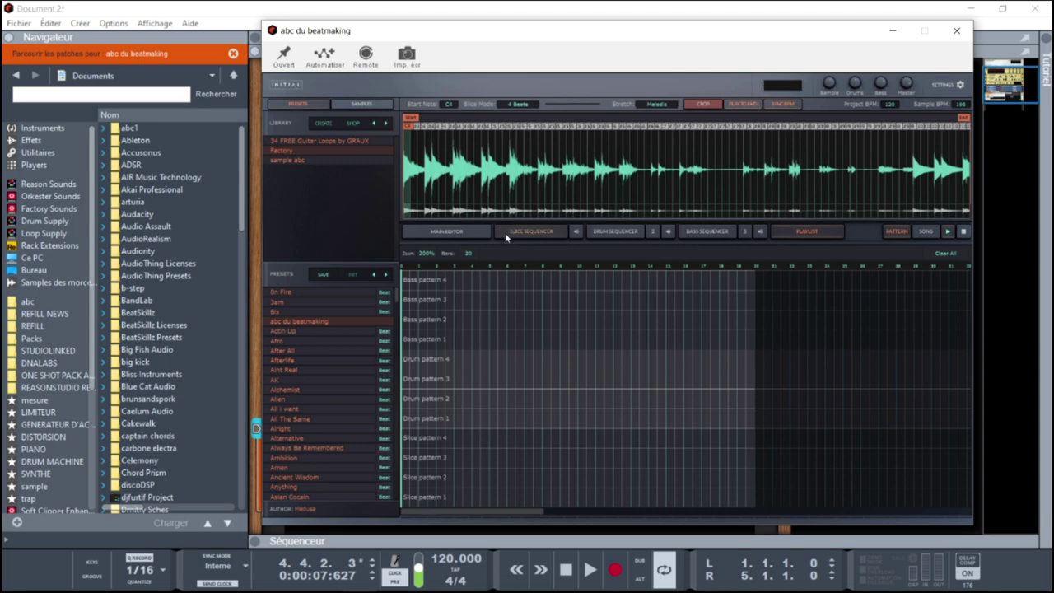
click(925, 232)
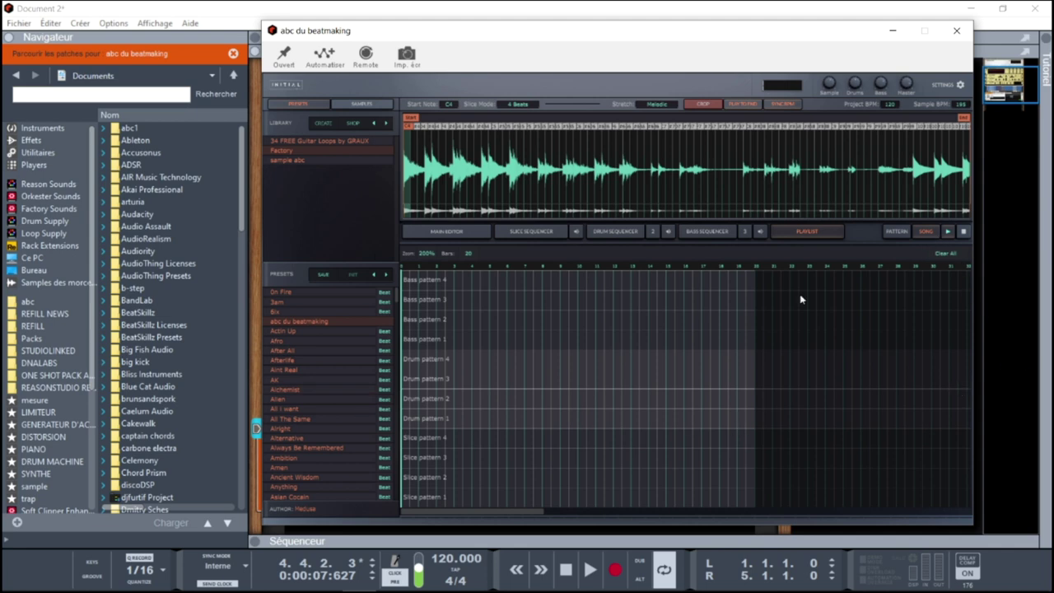
click(321, 294)
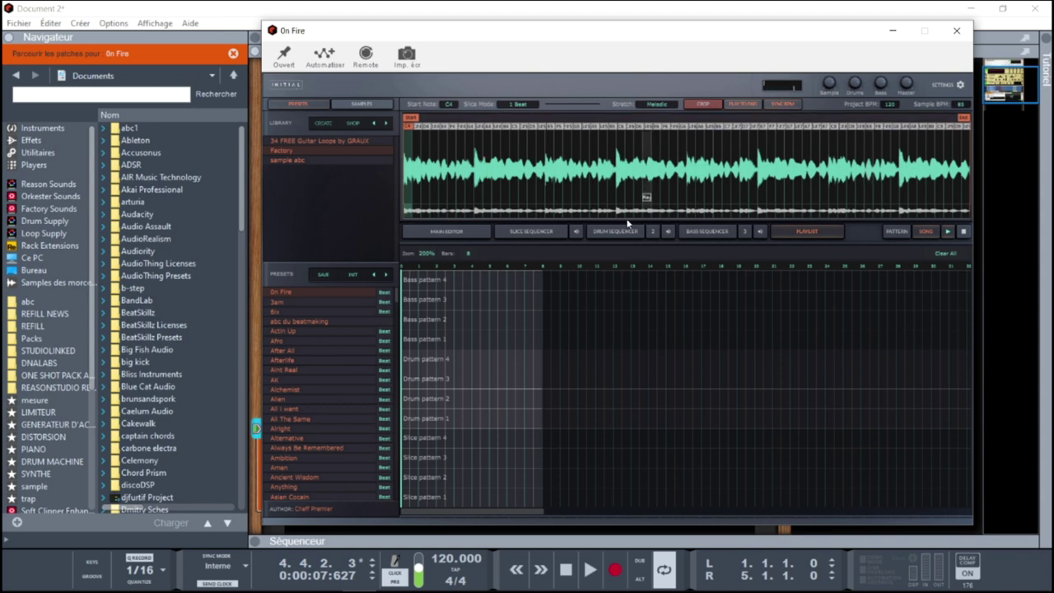
click(385, 293)
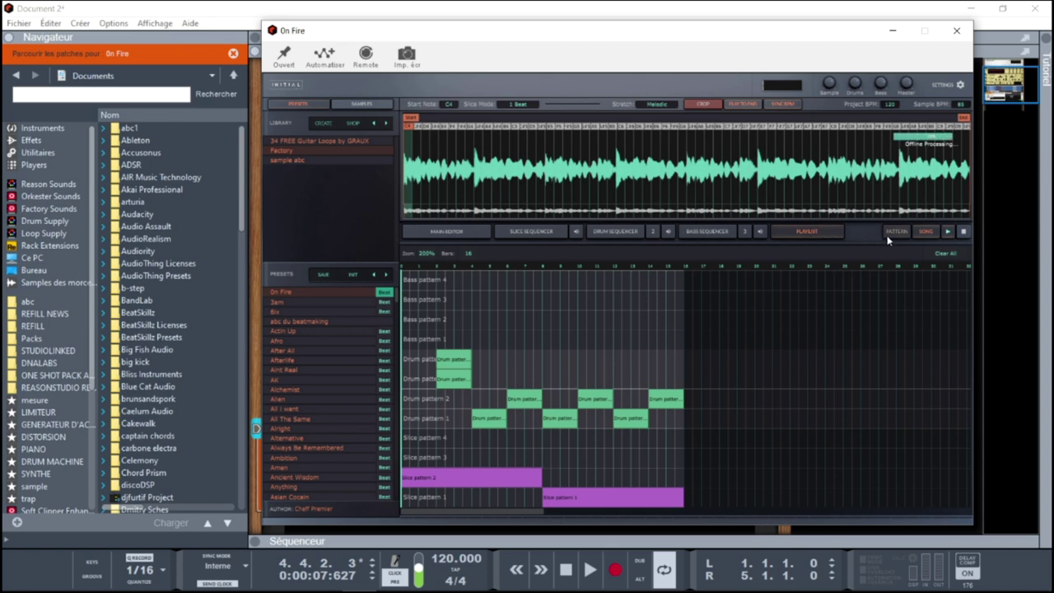
Review the On Fire bass, drum and slice sequencers, and play the song while viewing its playlist arrangement
click(714, 231)
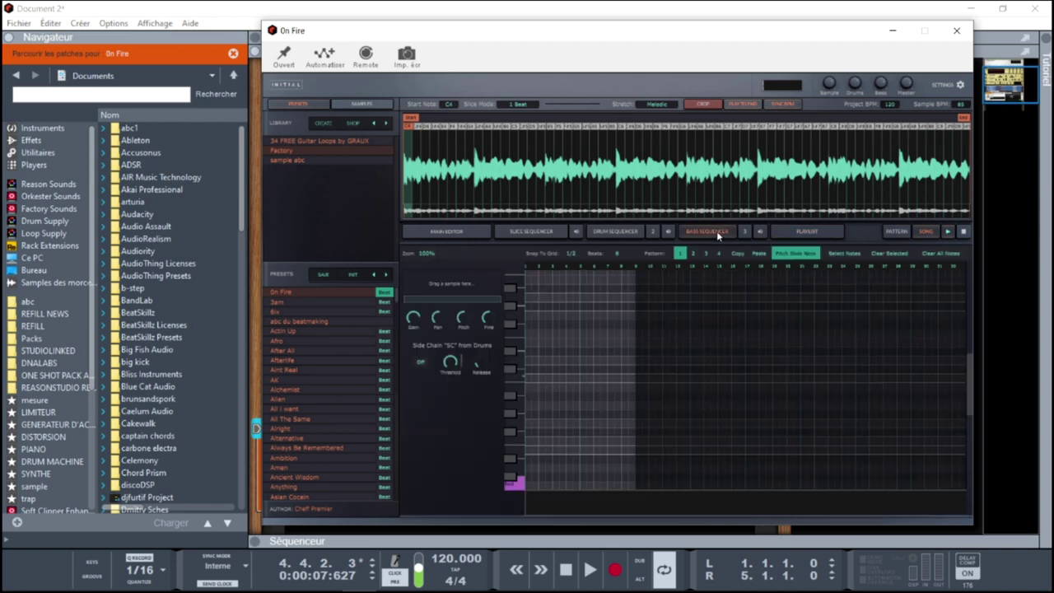
click(626, 231)
click(535, 231)
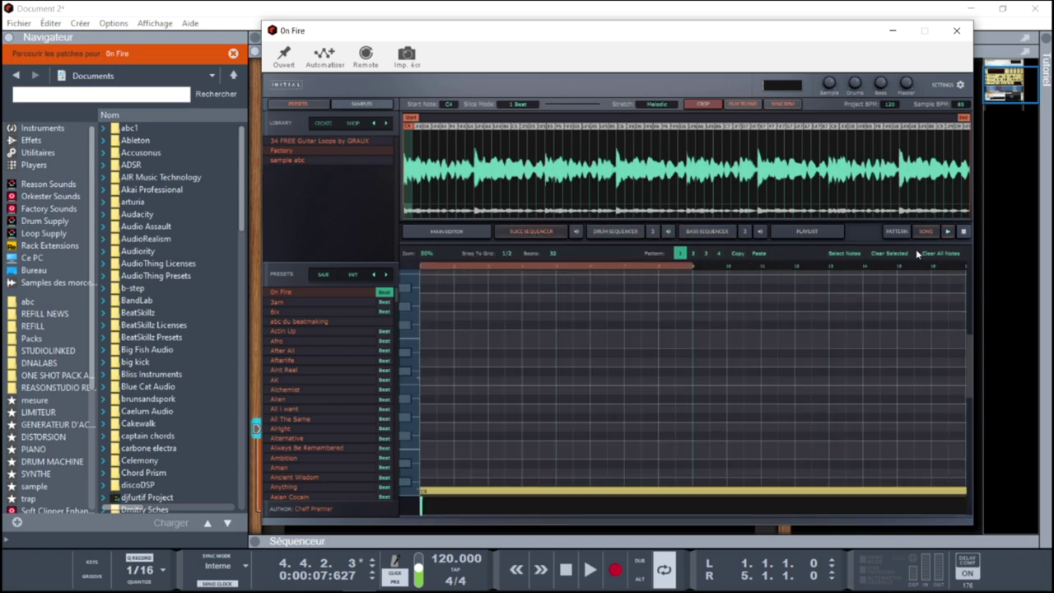
click(948, 233)
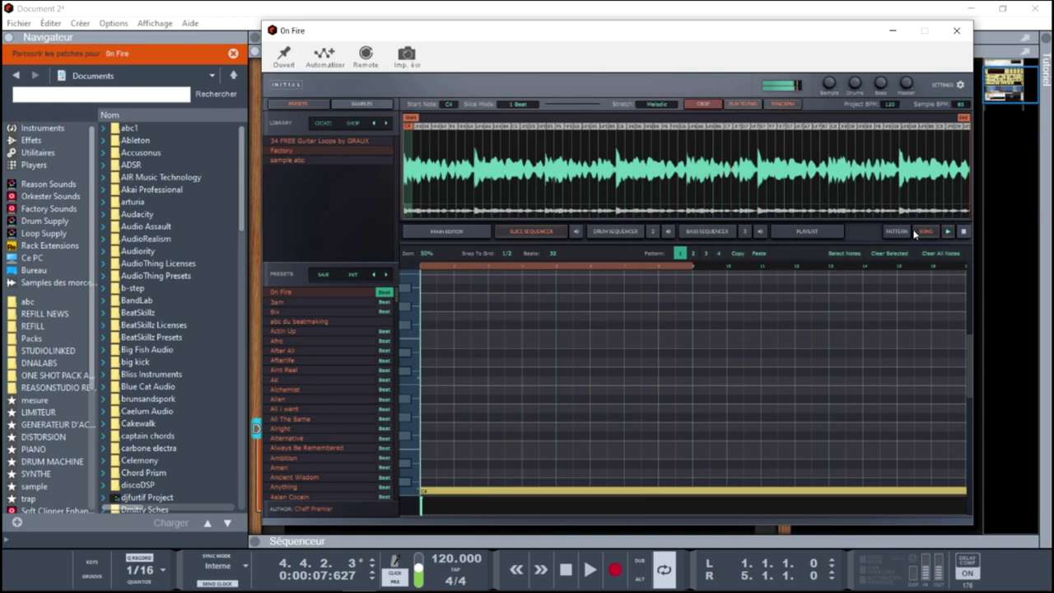
click(815, 230)
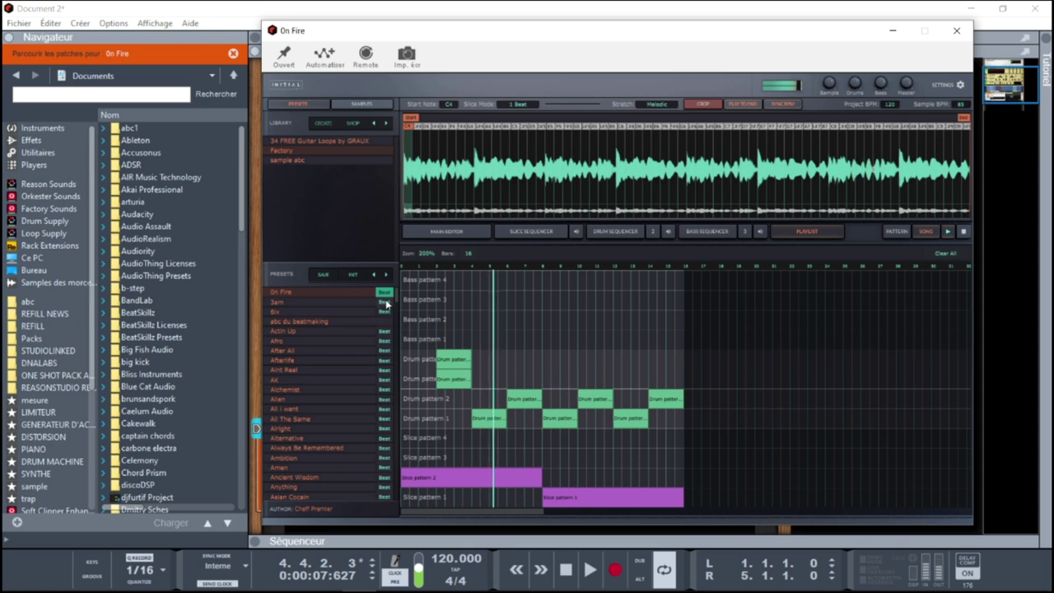
Set the project tempo to 90 BPM and load the 3am preset together with its Beat arrangement
double_click(446, 558)
key(BackSpace)
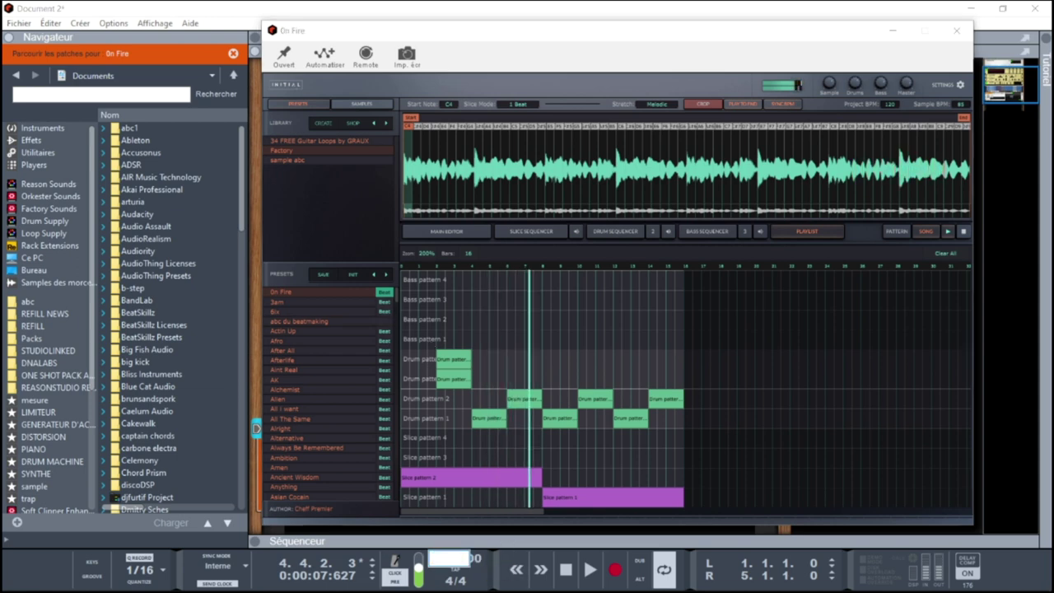
text(90)
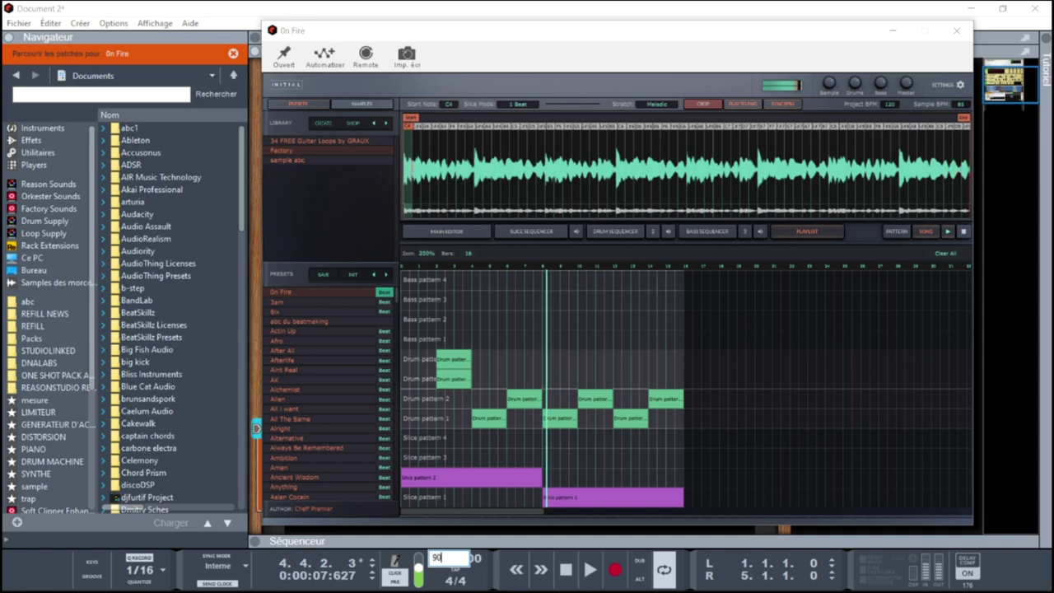
key(Return)
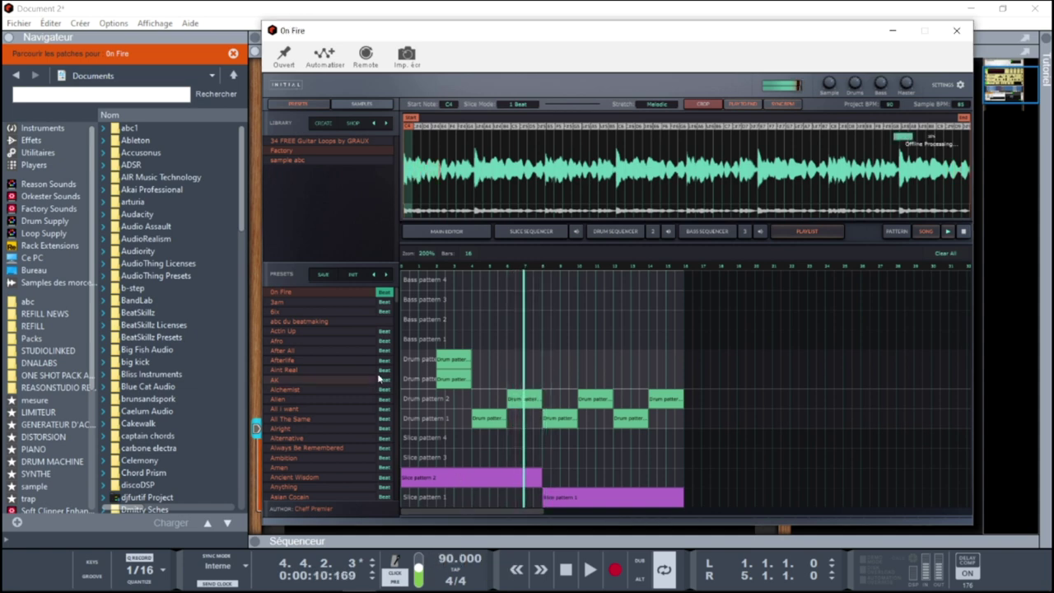
click(386, 302)
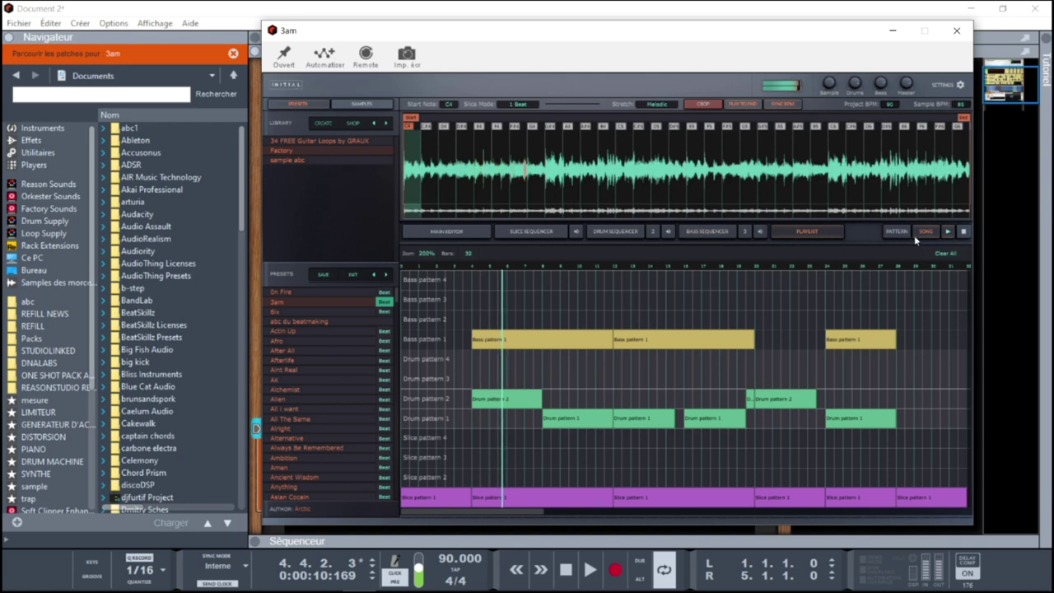
Review the bass, slice and drum sequencers of the 3am preset, and mute the slice sequencer to hear the drums
click(702, 231)
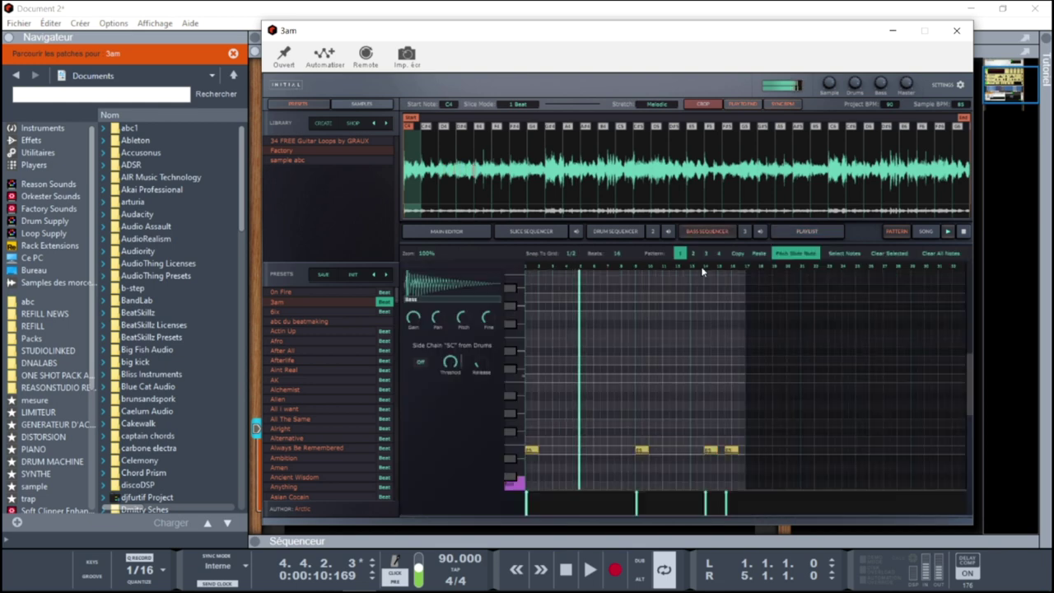
click(616, 232)
click(541, 232)
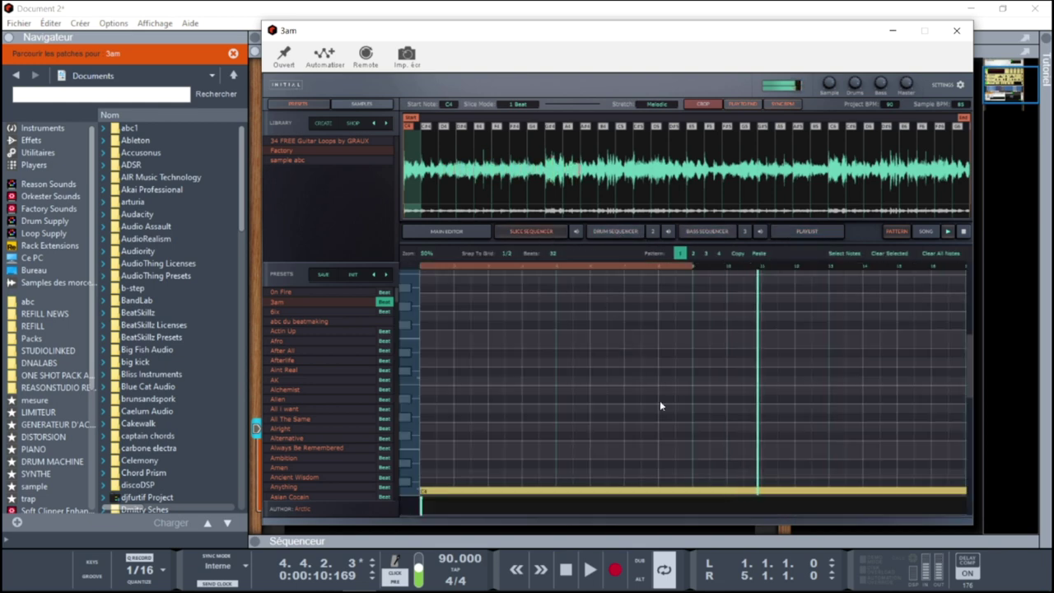
click(616, 231)
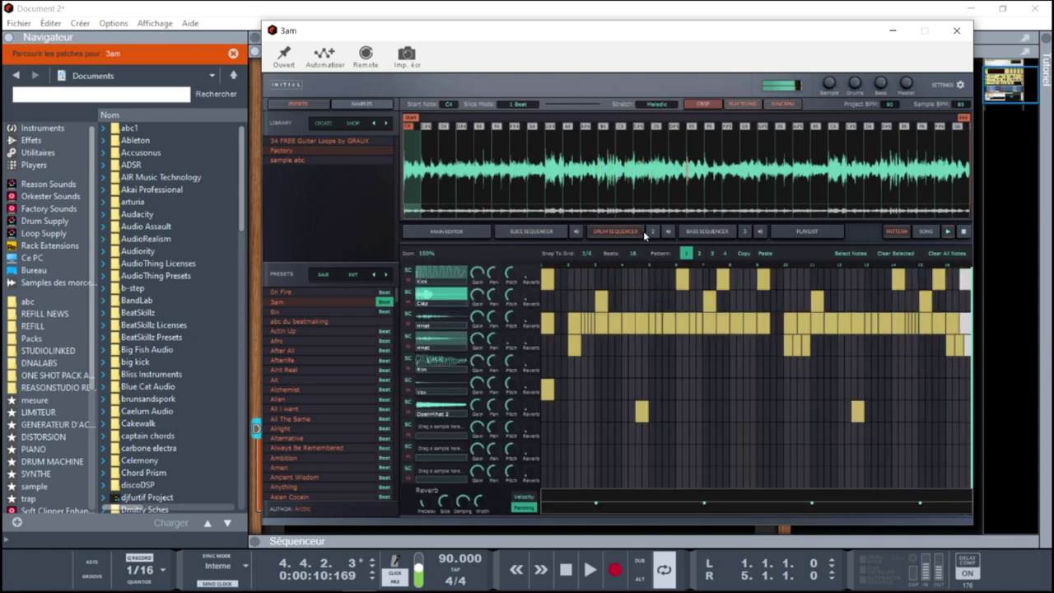
click(575, 232)
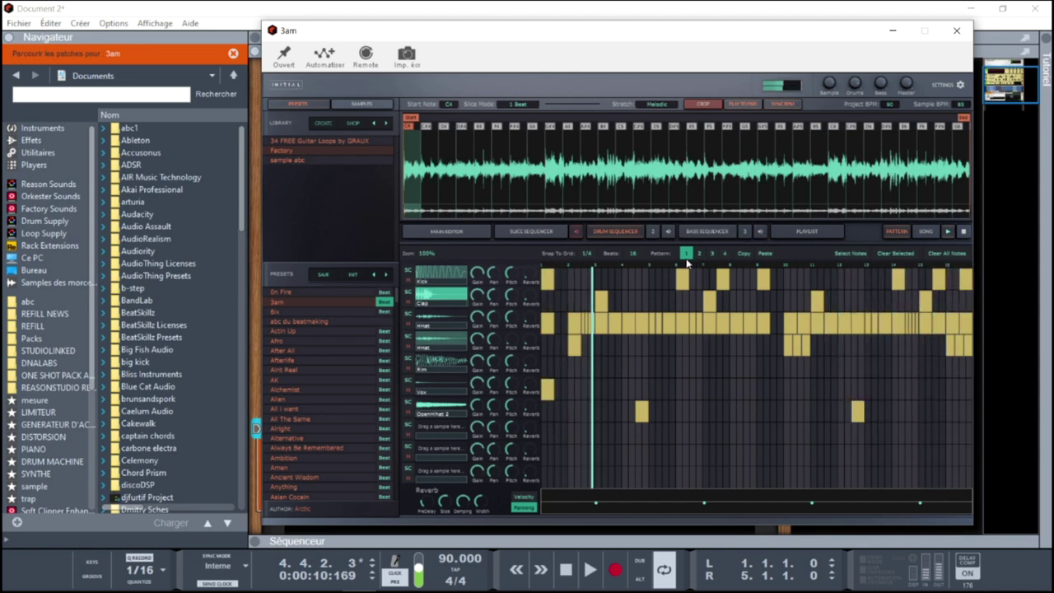
Examine the Master and numbered effect chains of 3am in the main editor, and return to its bass sequencer
click(460, 236)
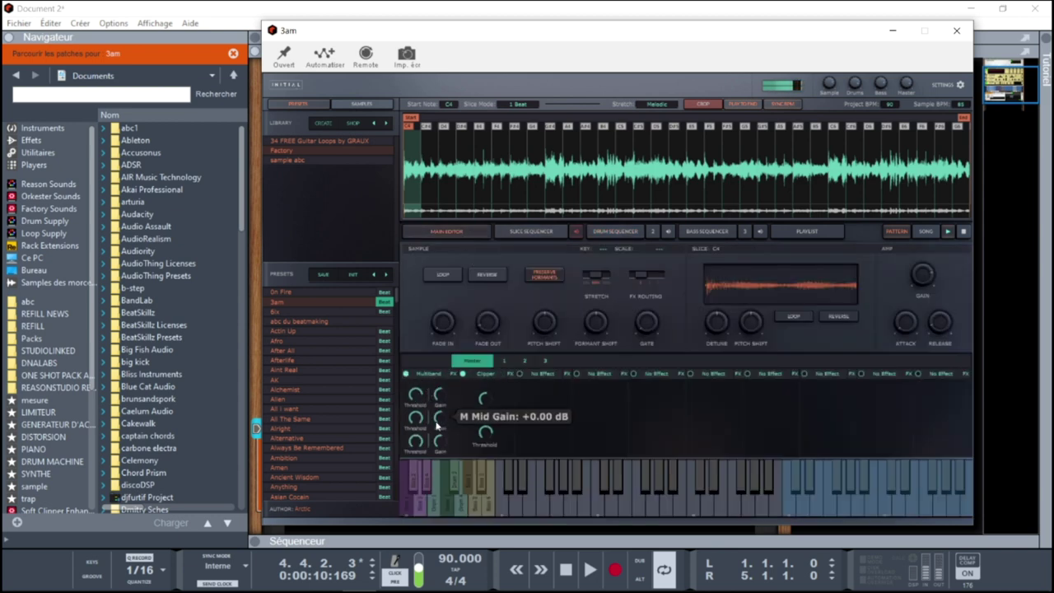
click(504, 362)
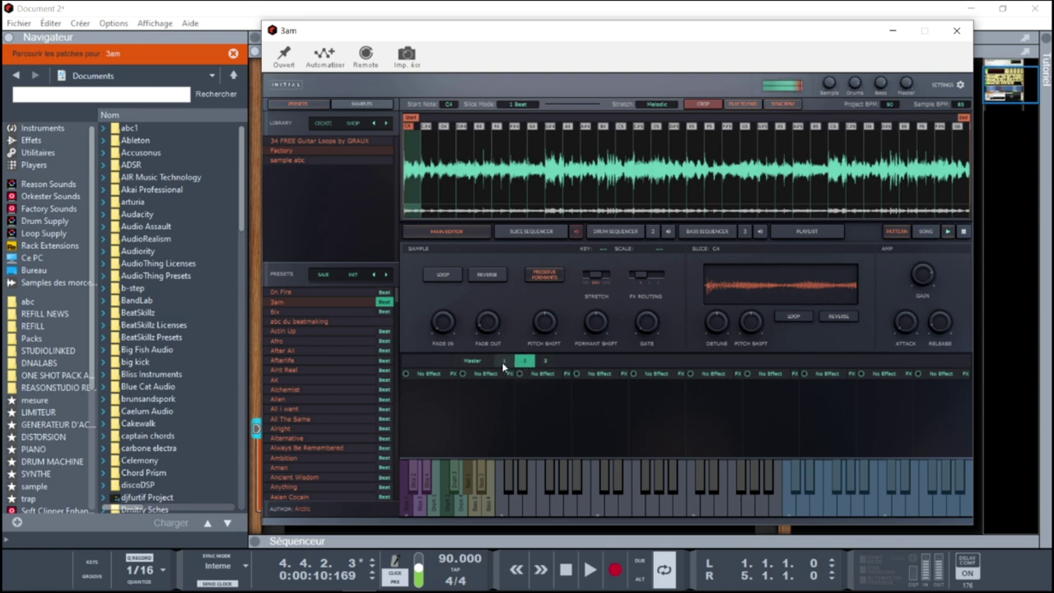
click(474, 361)
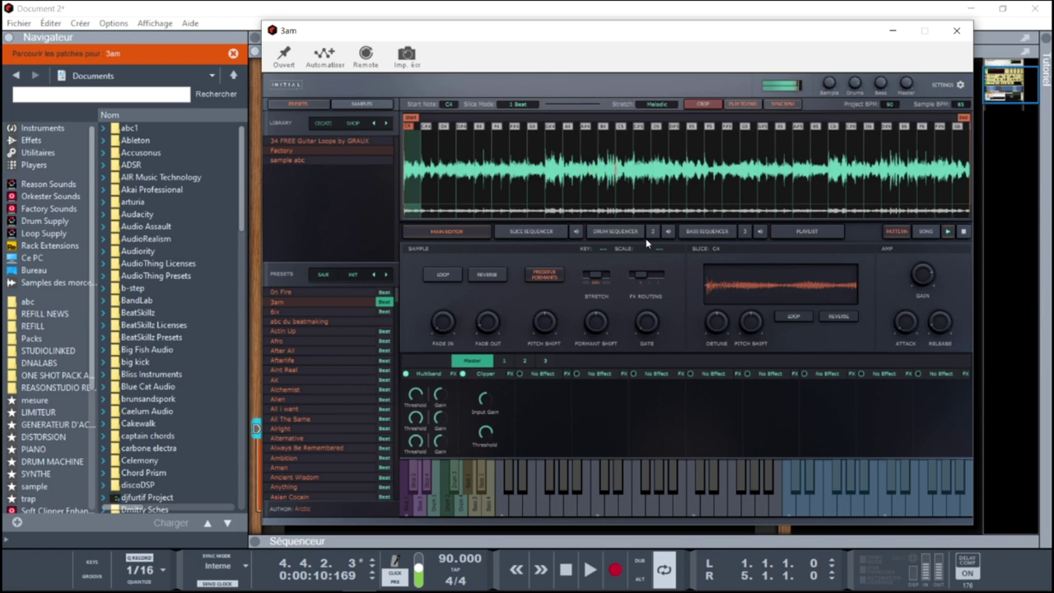
click(709, 231)
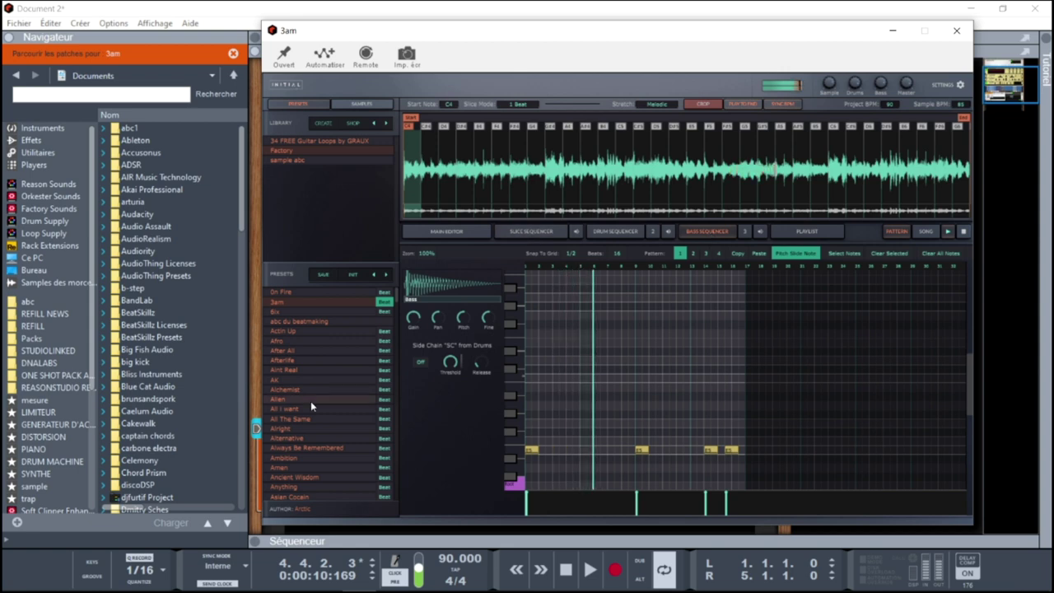
Load the Afterlife preset with its Beat, and replace it with the Extended preset and its Beat
click(374, 360)
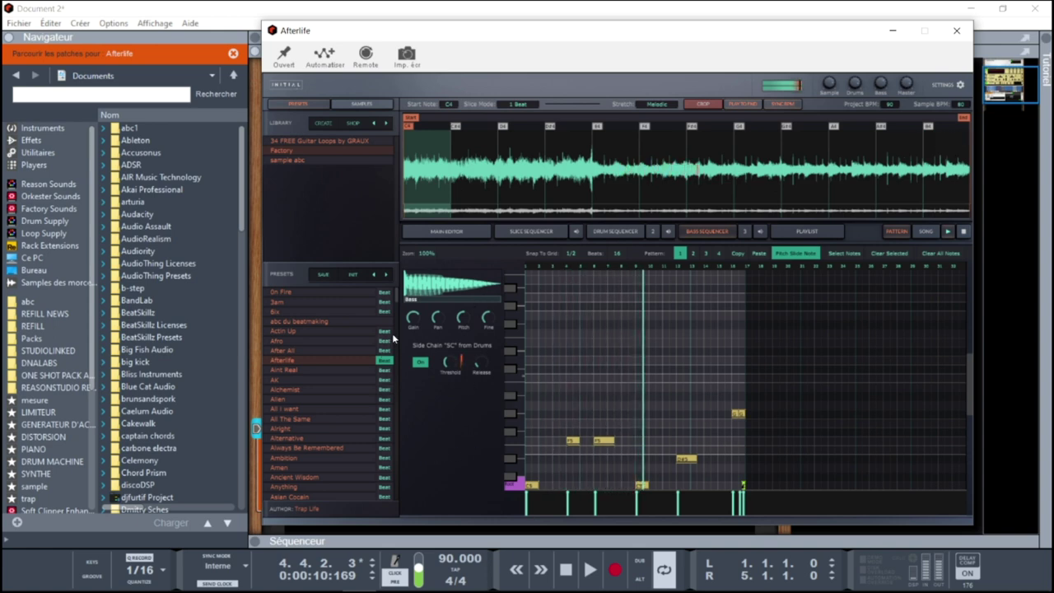
drag(396, 298, 399, 360)
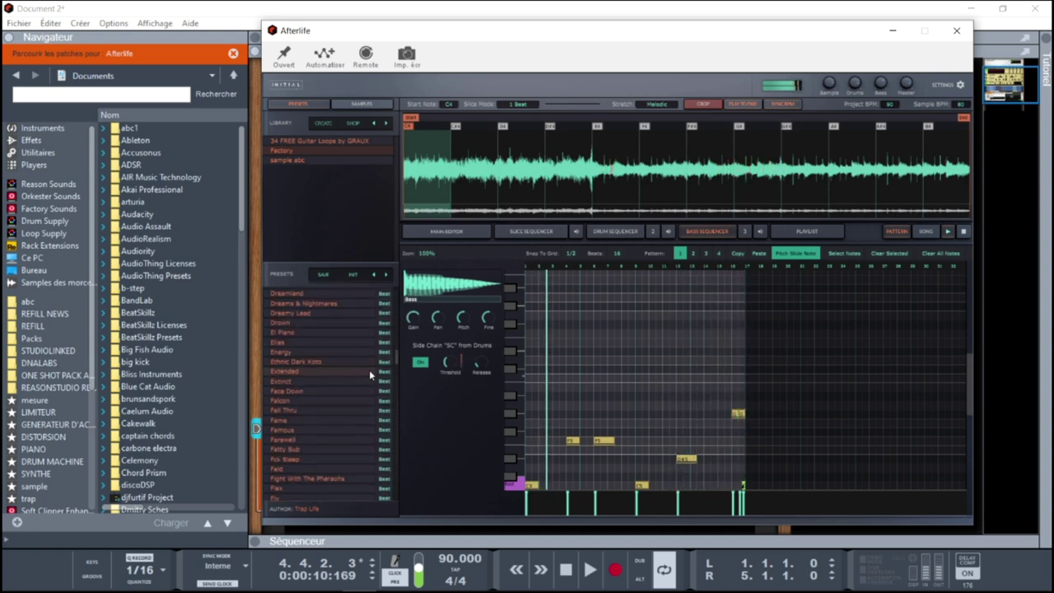
click(366, 372)
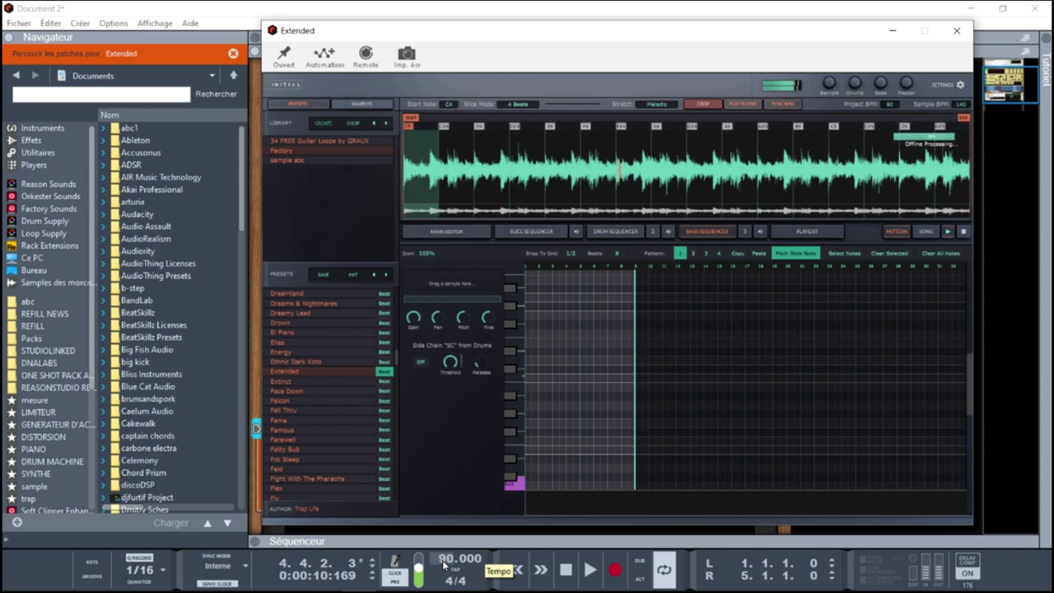
Raise the project tempo to 140 BPM, stop the playback, and play Extended in Song mode with the playlist displayed
drag(443, 563, 443, 524)
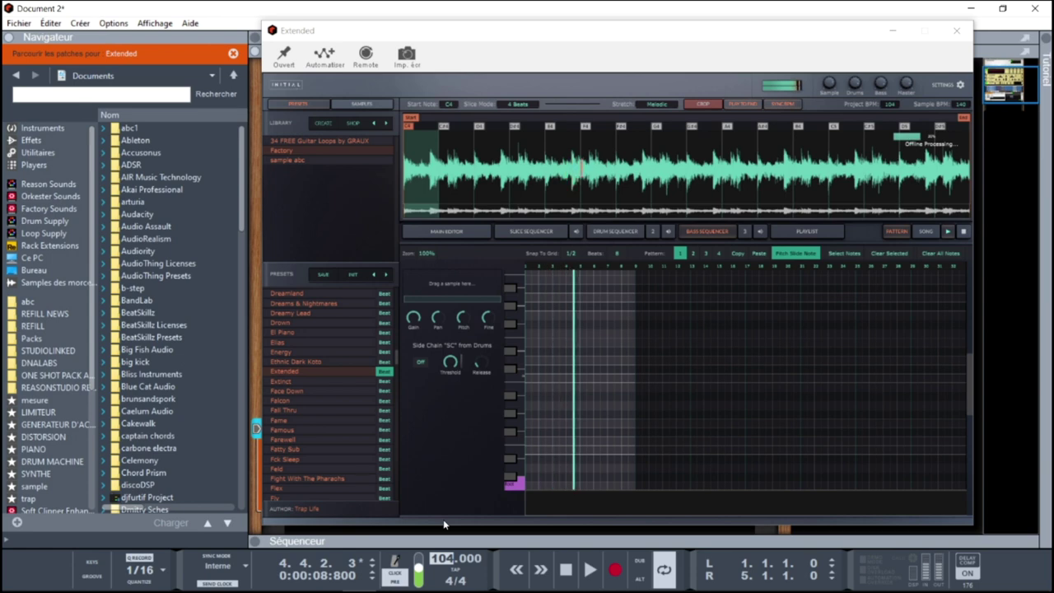
drag(444, 523, 444, 496)
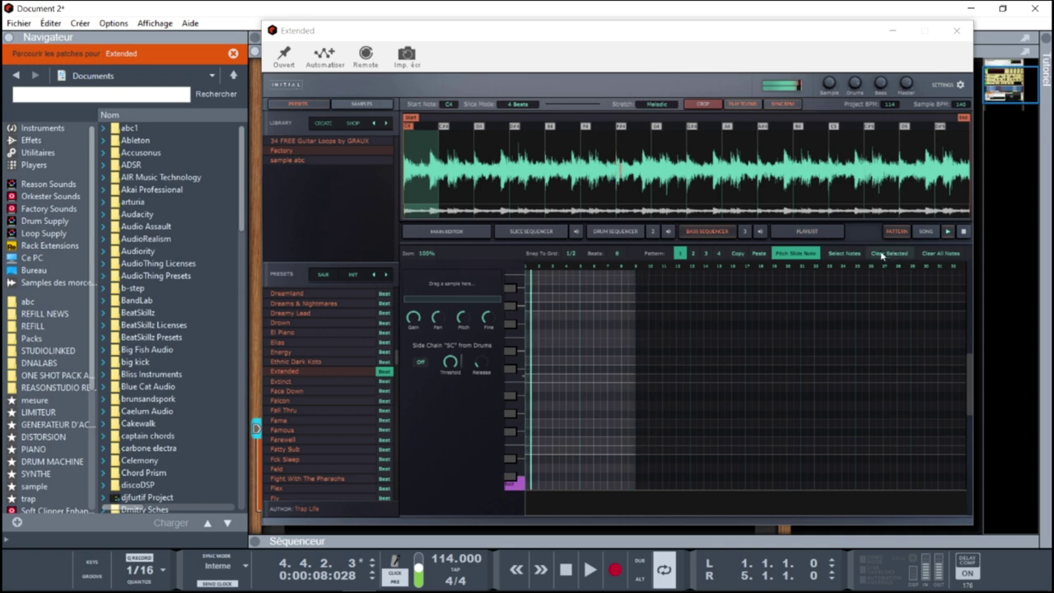
click(964, 233)
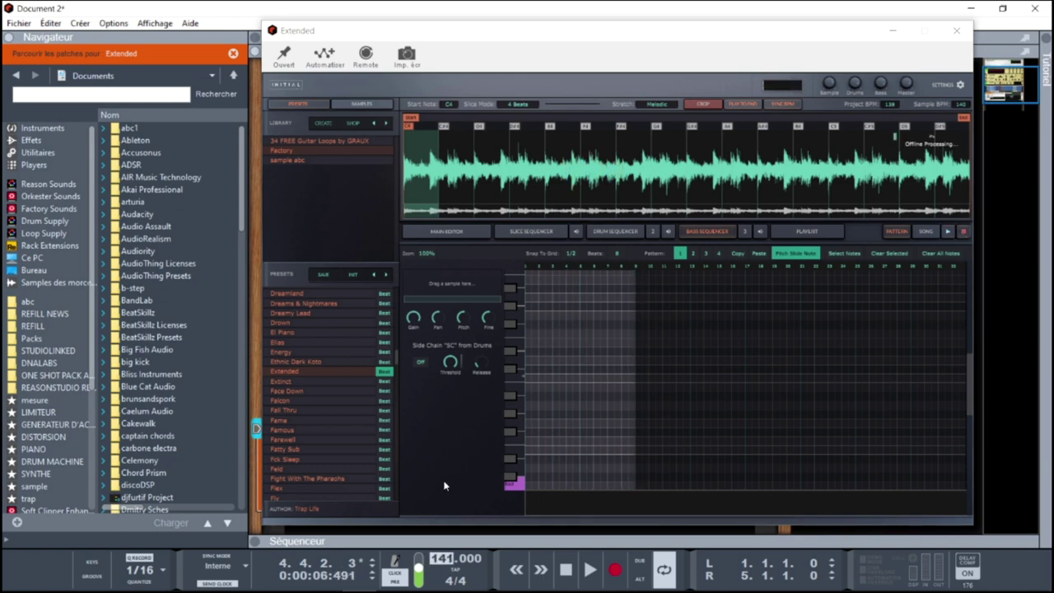
key(Return)
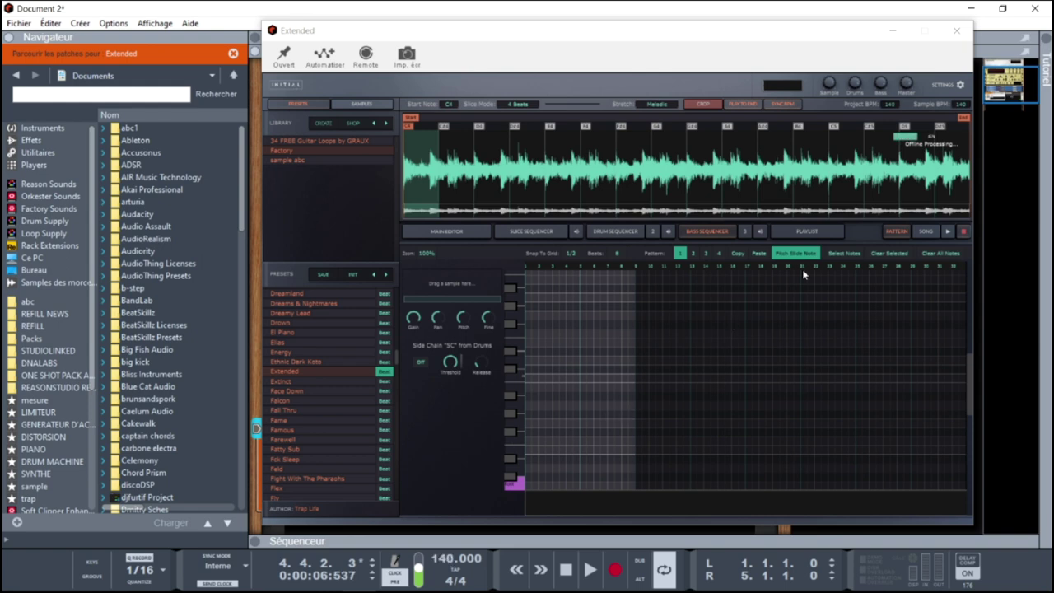
click(947, 233)
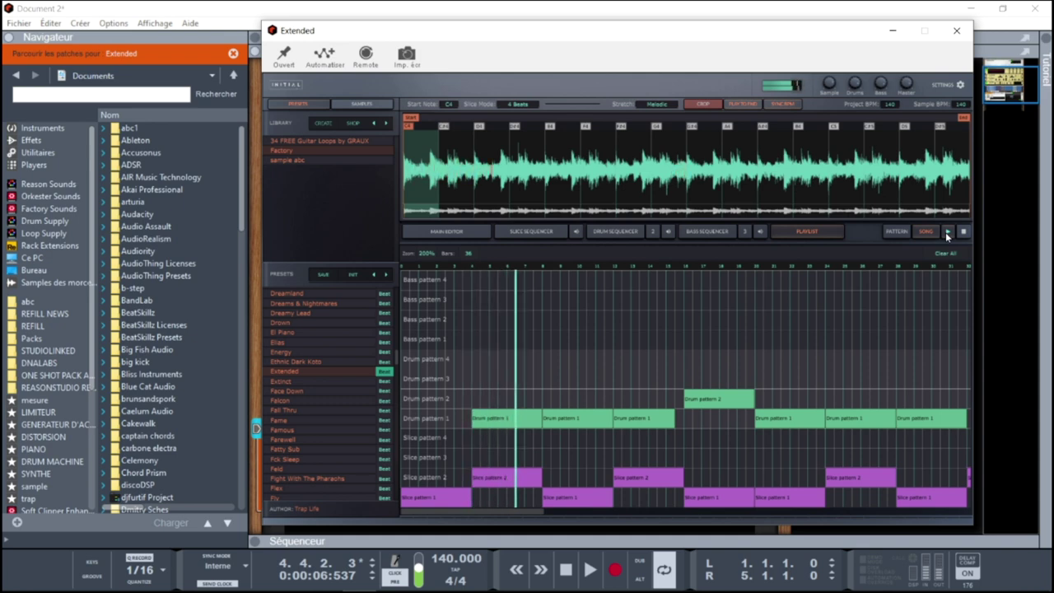
Review the bass and slice sequencers of Extended, and compare drum patterns 1, 2 and 3
click(711, 234)
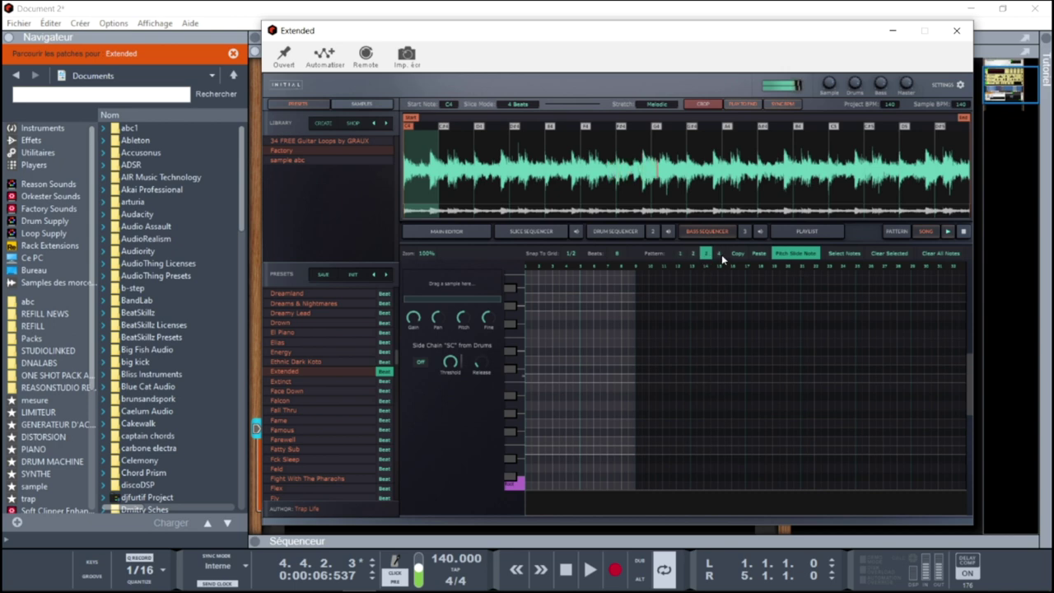
click(620, 234)
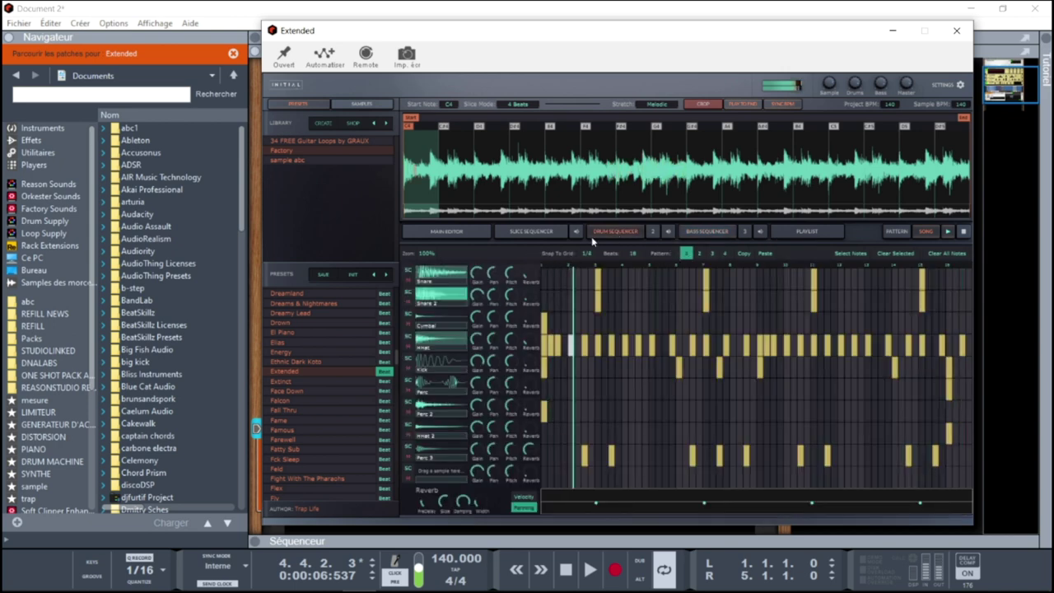
click(520, 232)
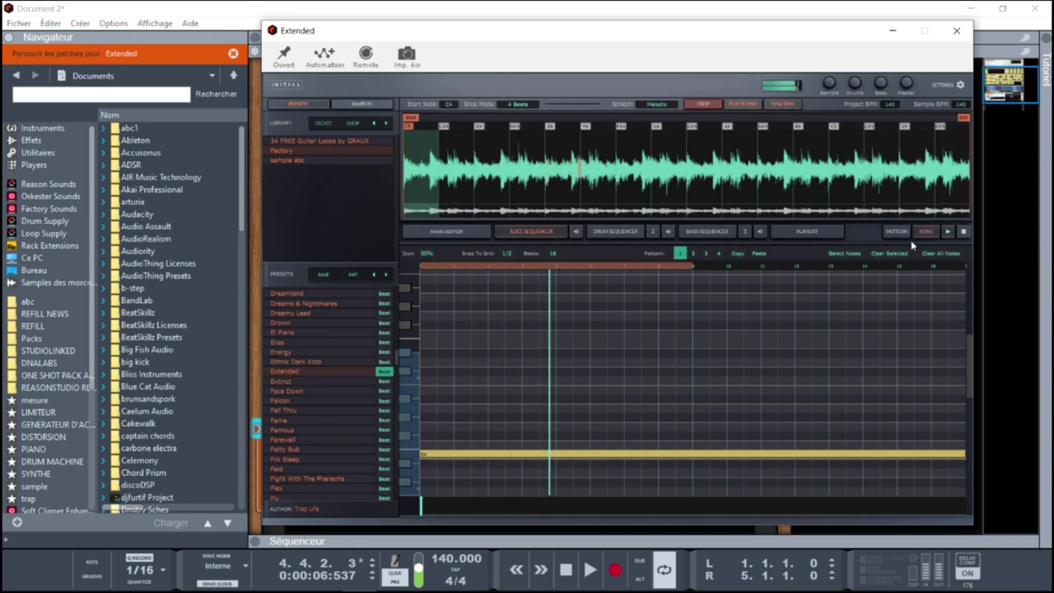
click(621, 232)
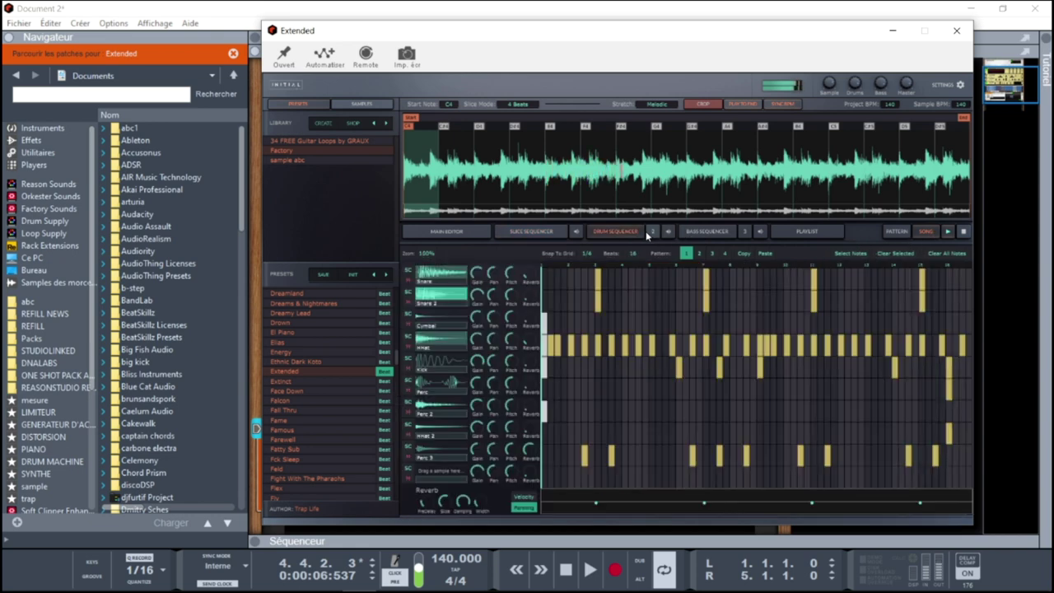
click(698, 254)
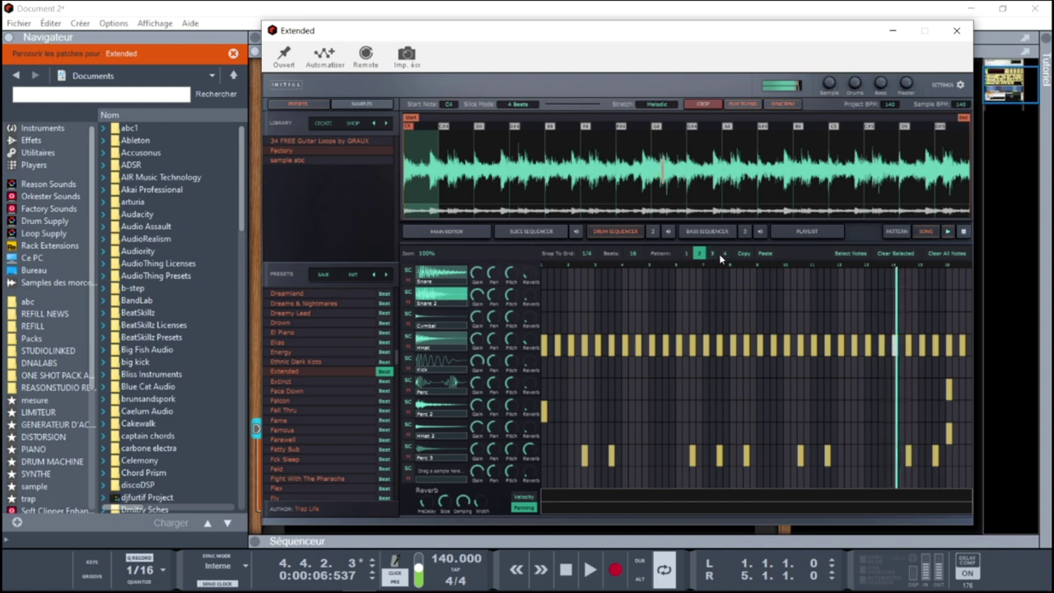
click(713, 255)
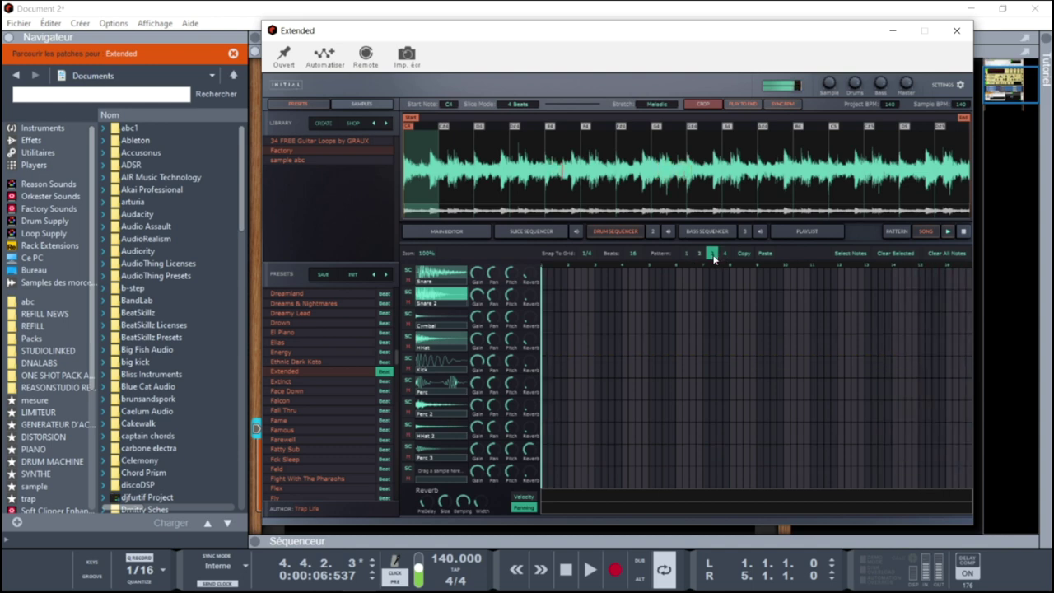
click(699, 254)
click(686, 254)
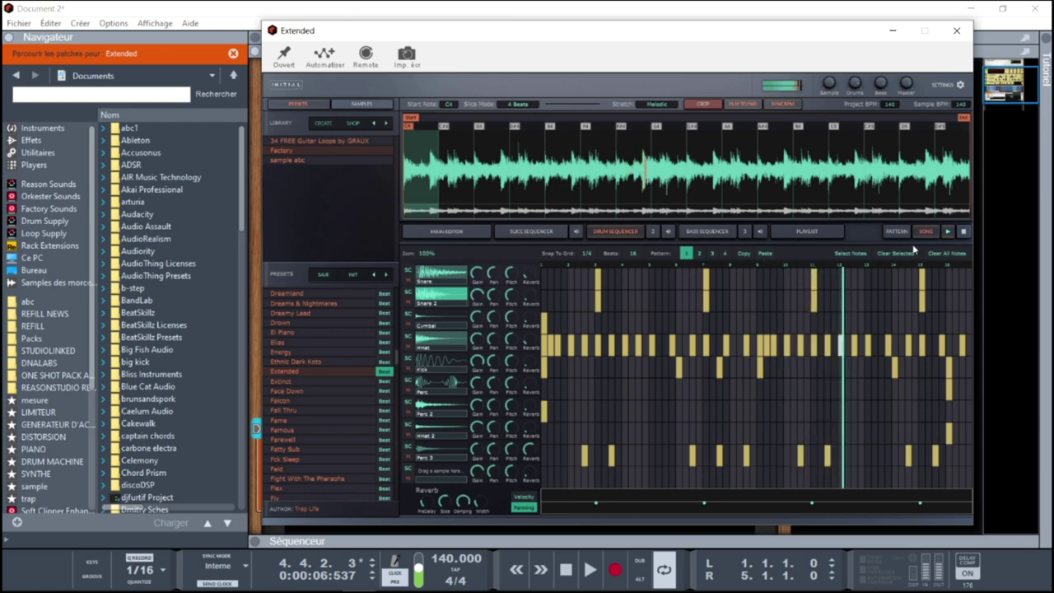
Load the Extinct preset with its Beat and view its song arrangement in the playlist
click(389, 382)
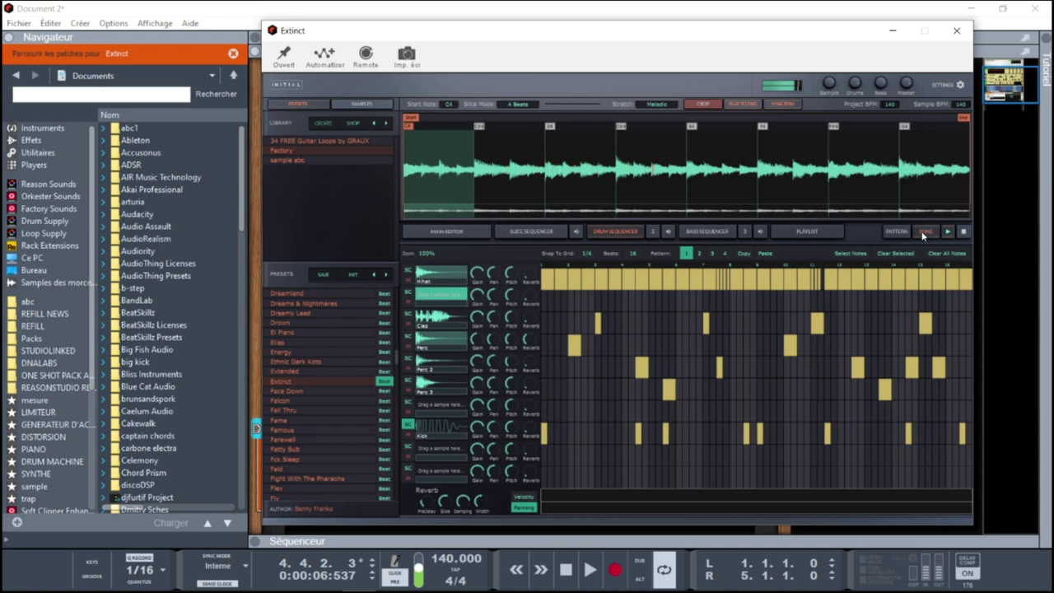
click(831, 234)
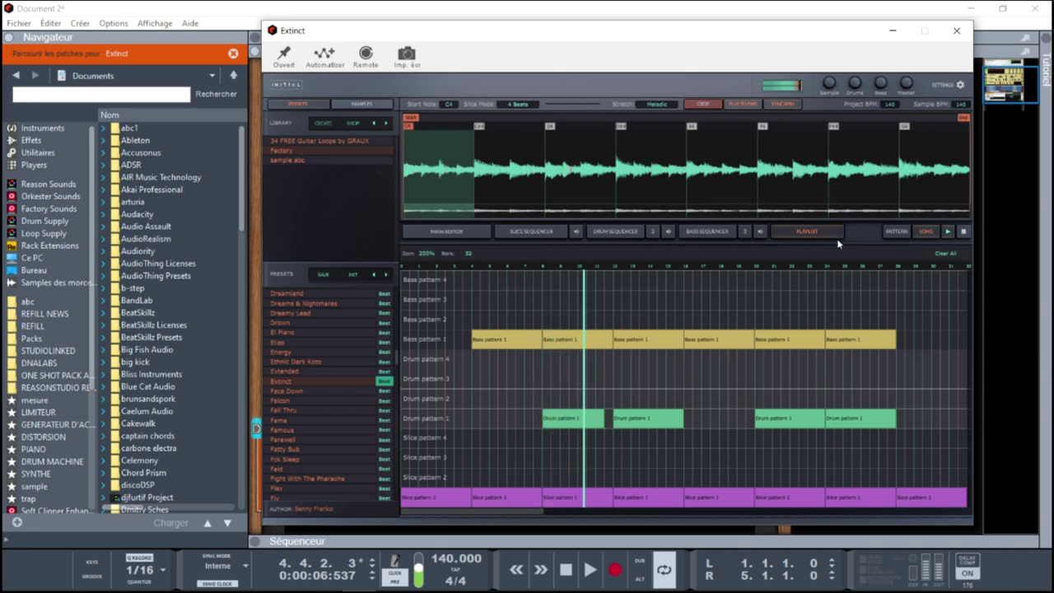
mouse_move(856, 86)
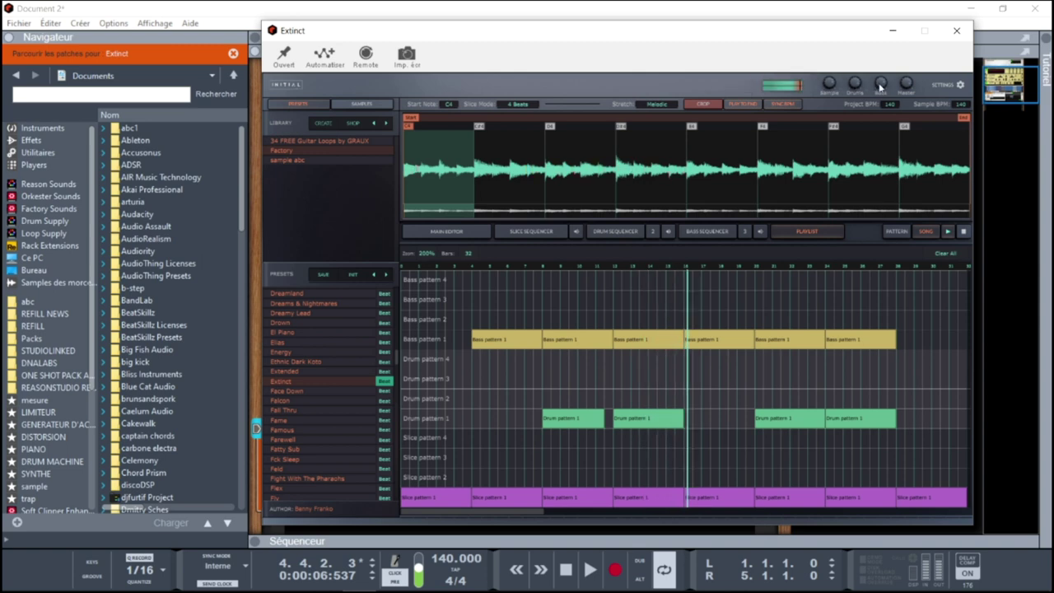
key(space)
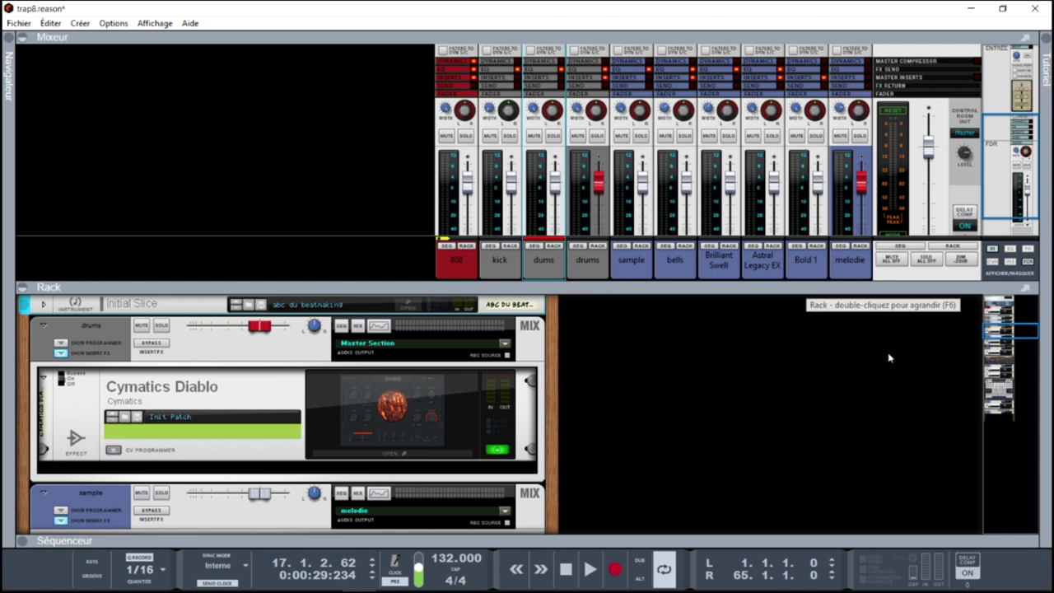
Collapse the mixer and the browser of trap8.reason, and show the kick and drums Initial Slice instruments in the rack
click(19, 43)
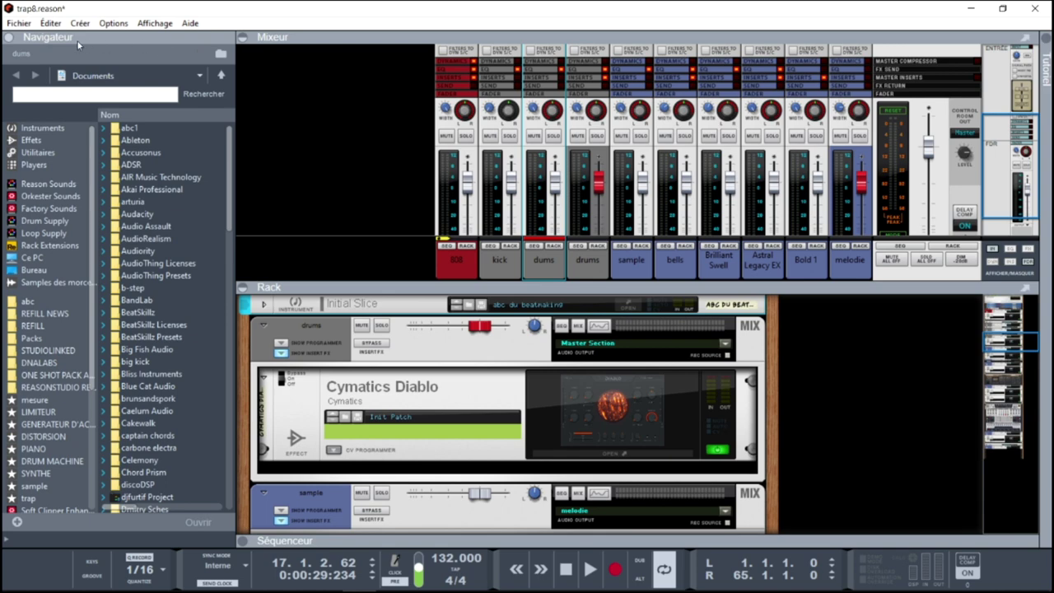
click(8, 38)
click(18, 39)
click(245, 38)
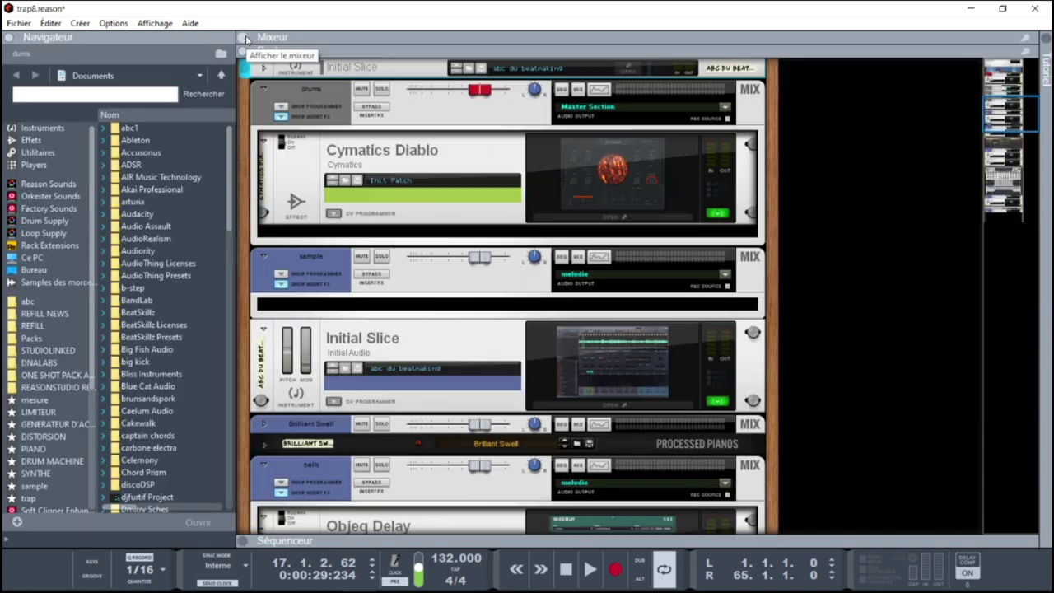
click(6, 40)
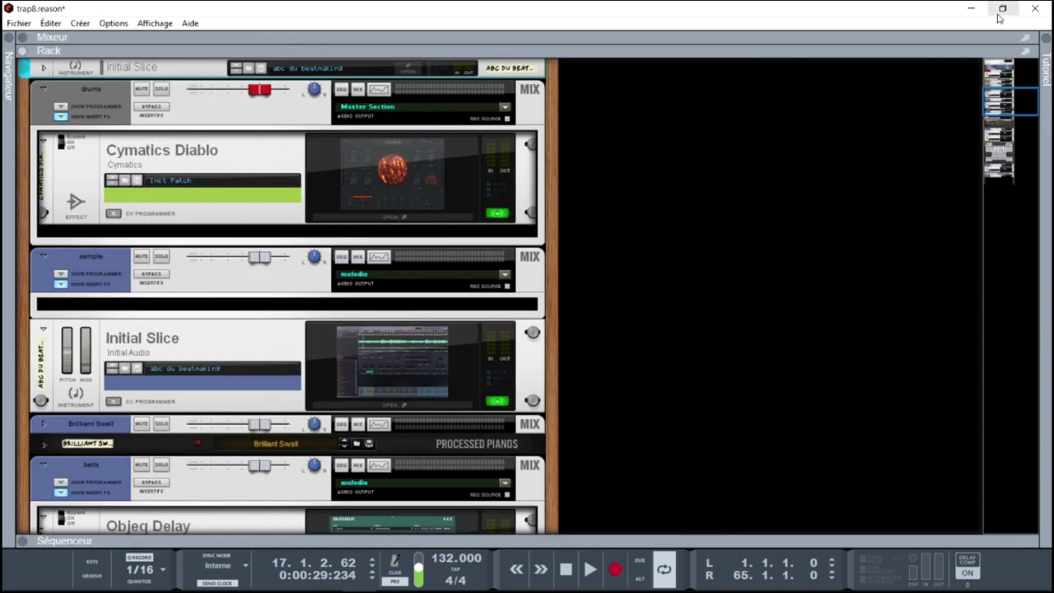
mouse_move(1024, 105)
mouse_down()
mouse_move(1033, 181)
mouse_move(1020, 74)
mouse_move(1013, 93)
mouse_up()
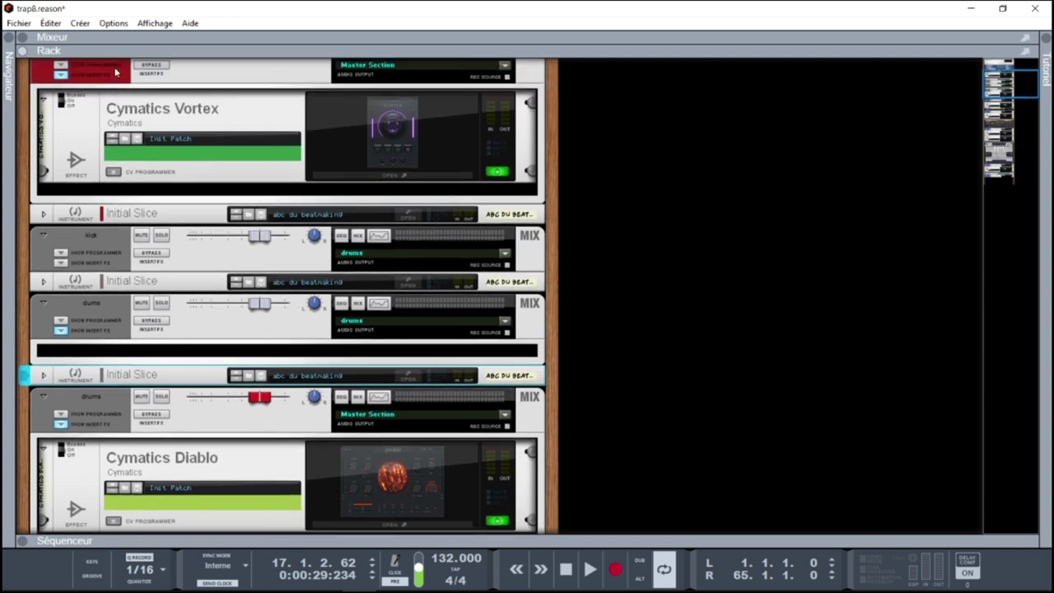
Show the mixer, solo the sample channel, and bring its Initial Slice device into view in the rack
click(23, 38)
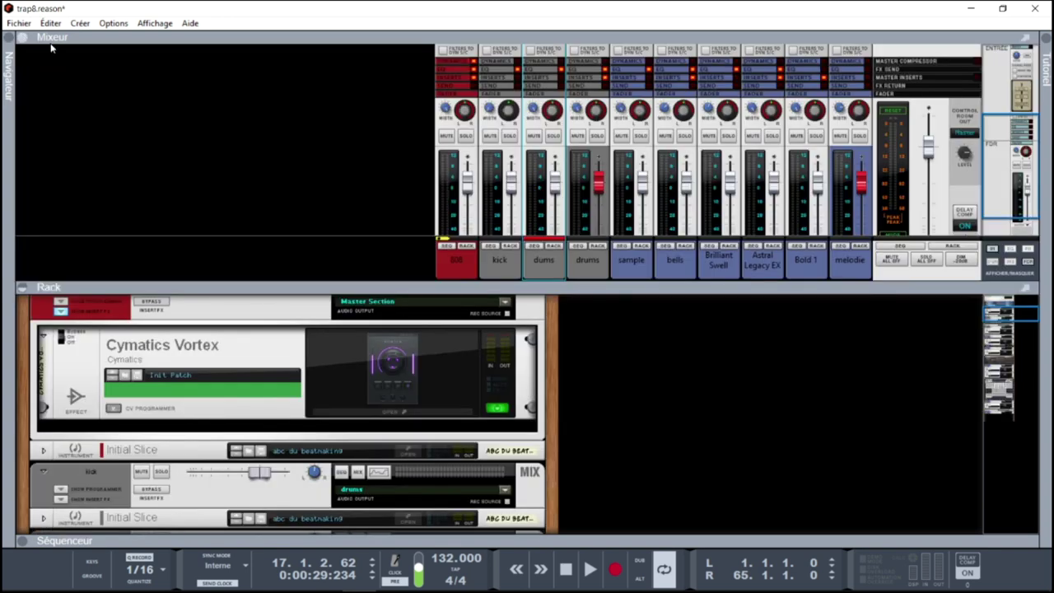
click(642, 136)
click(643, 246)
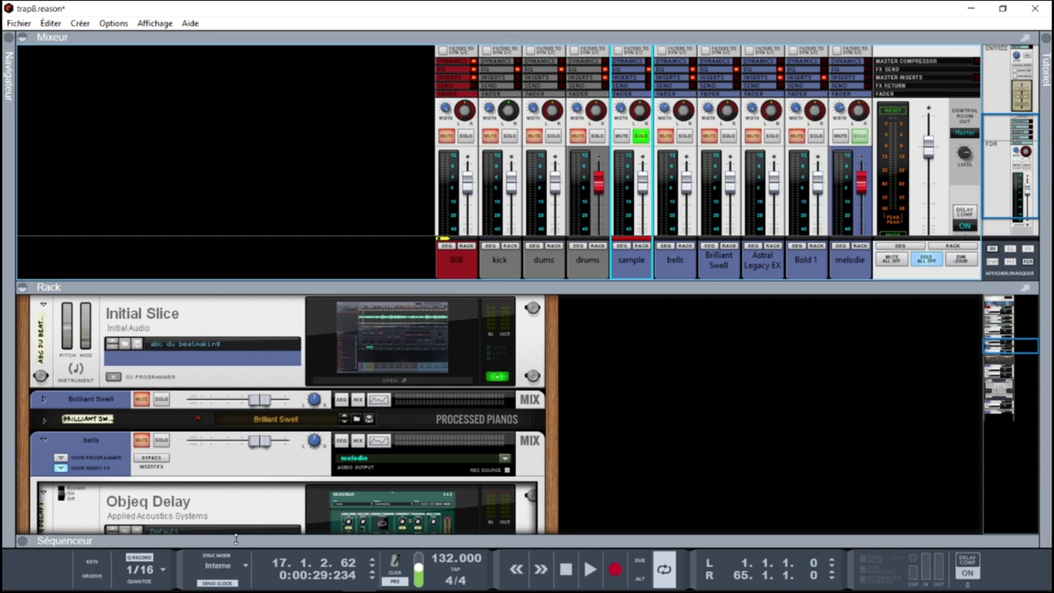
Show the sequencer, select the sample's Initial Slice track, and play its soloed part from the song start
click(25, 543)
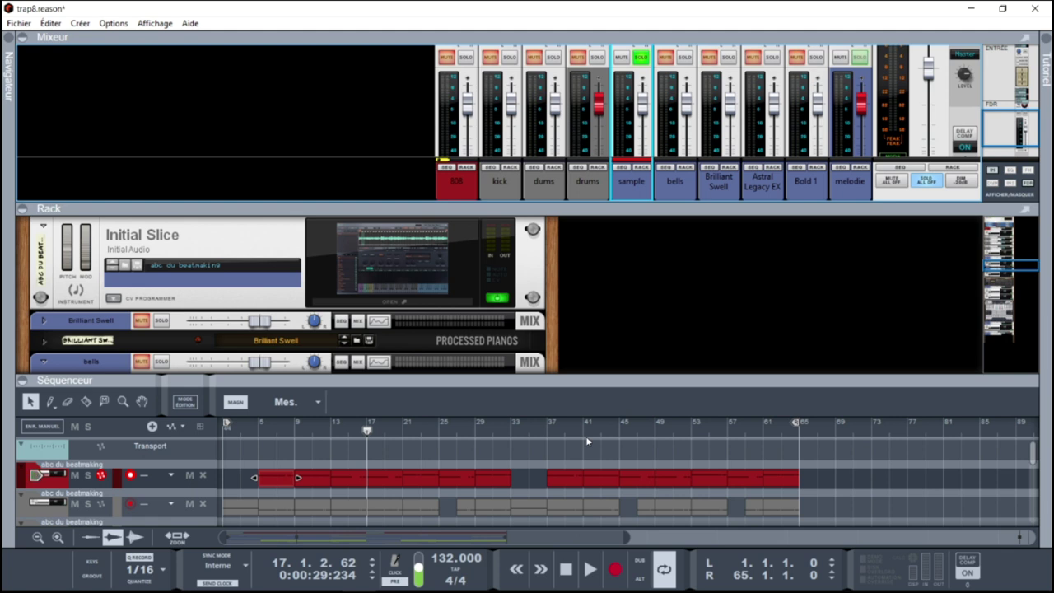
drag(1033, 458, 1032, 489)
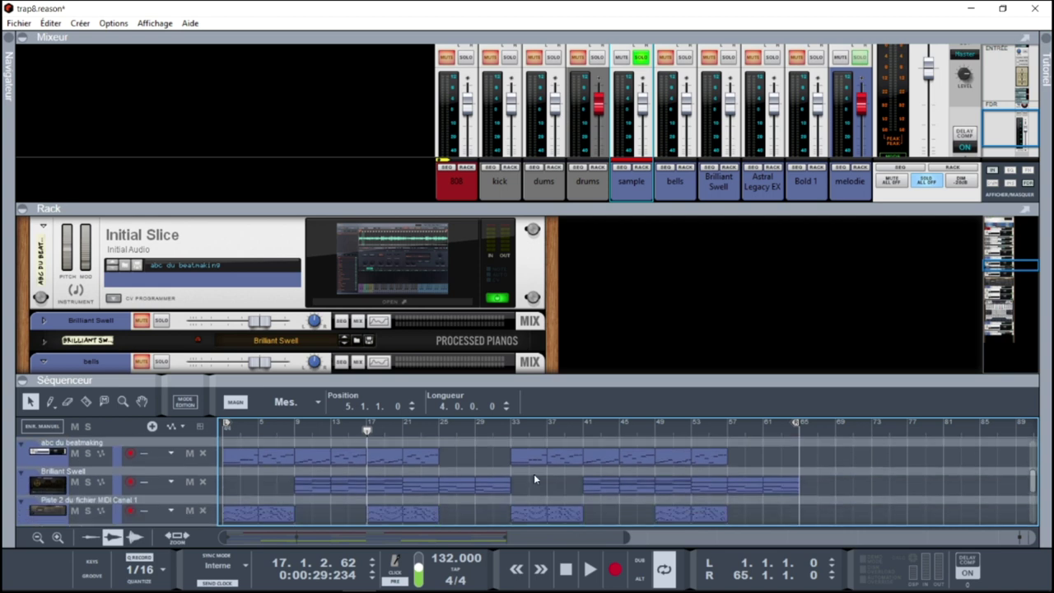
click(36, 464)
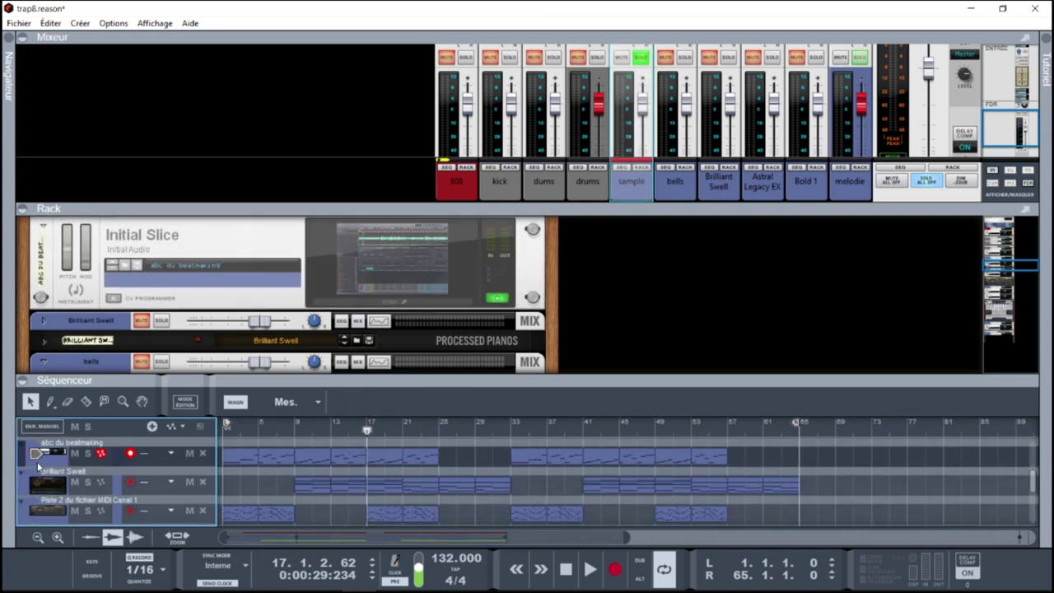
key(space)
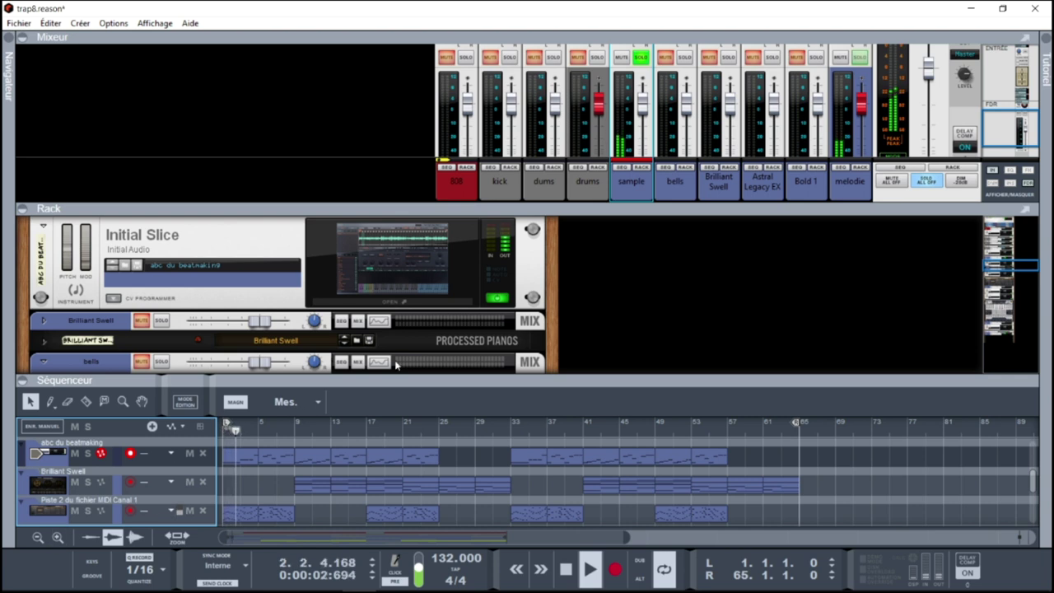
click(639, 192)
key(space)
Open the sample's Initial Slice window and play the song to watch the slices being triggered, closing the window at the end
click(430, 301)
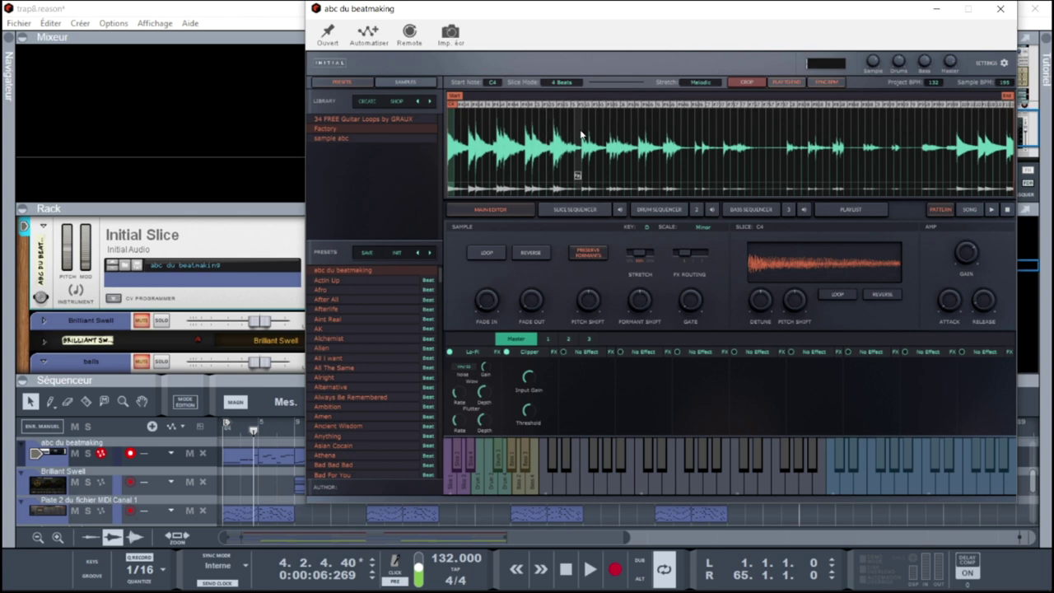
key(space)
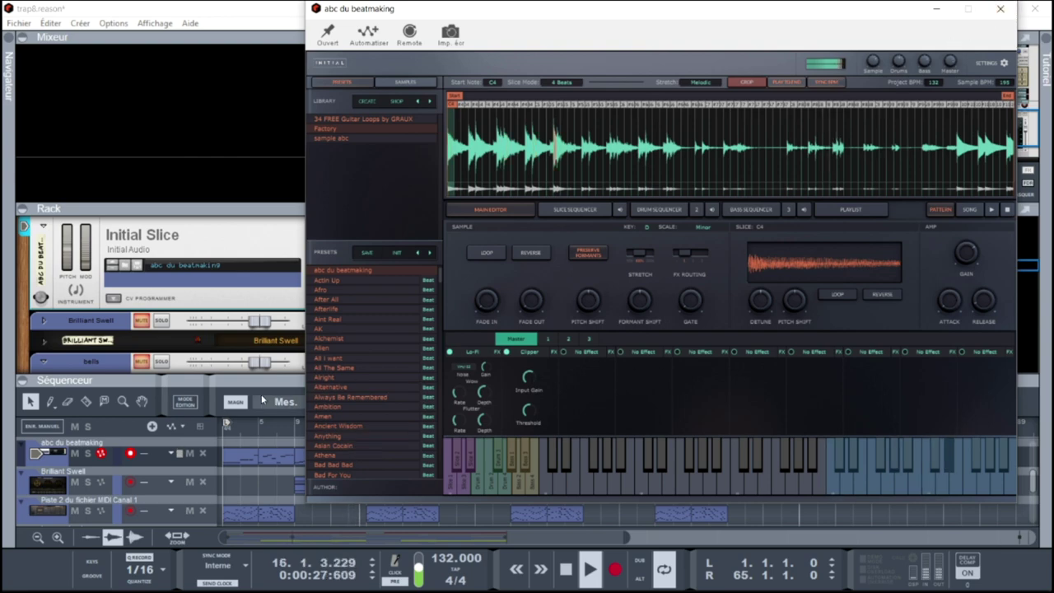
click(1000, 8)
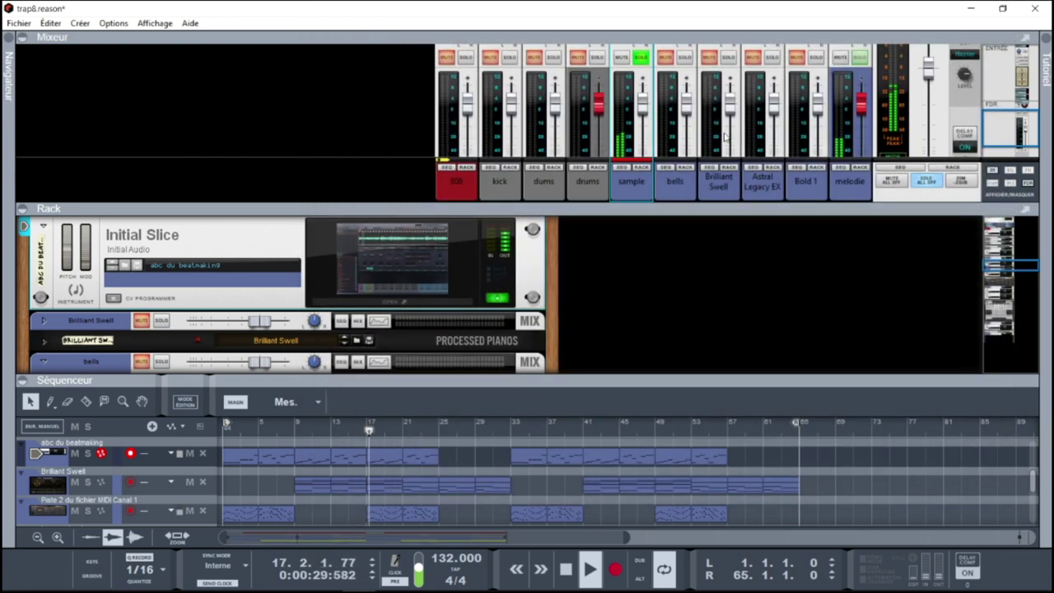
key(space)
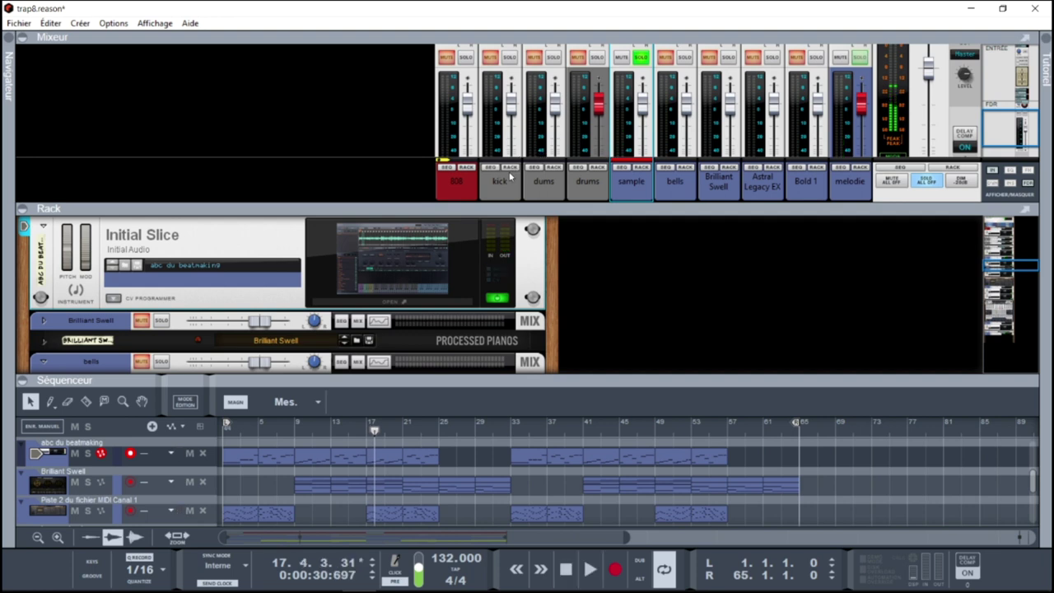
Solo the 808 channel as well and open its Initial Slice instrument from the rack
click(466, 58)
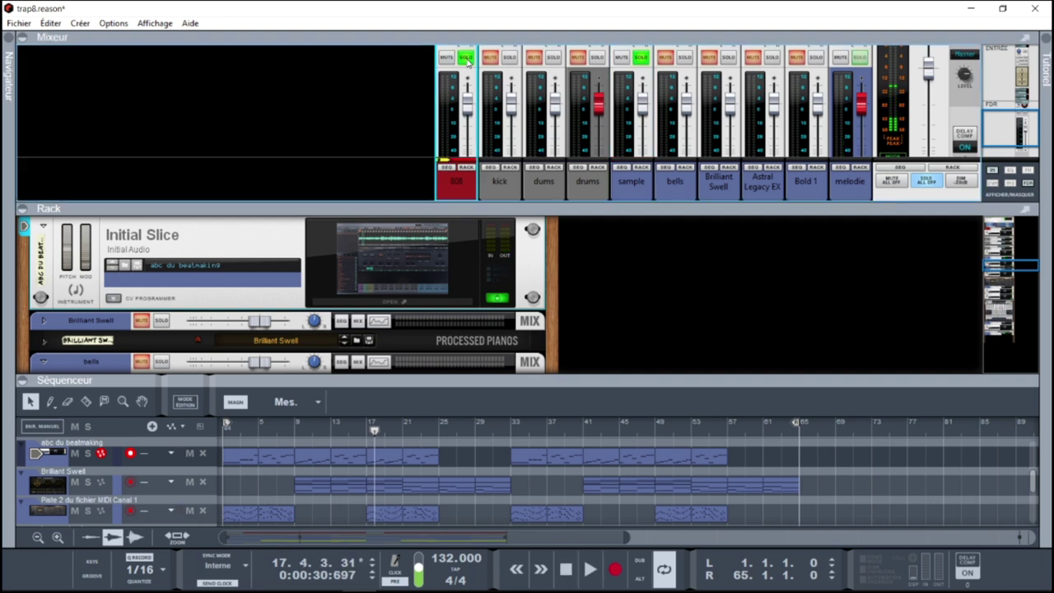
click(466, 167)
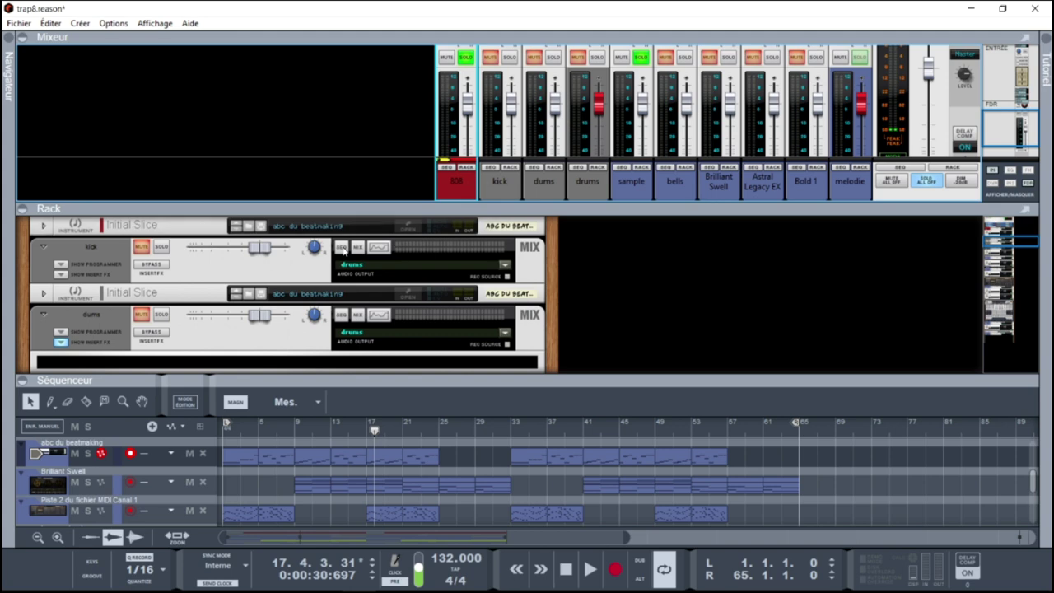
click(402, 229)
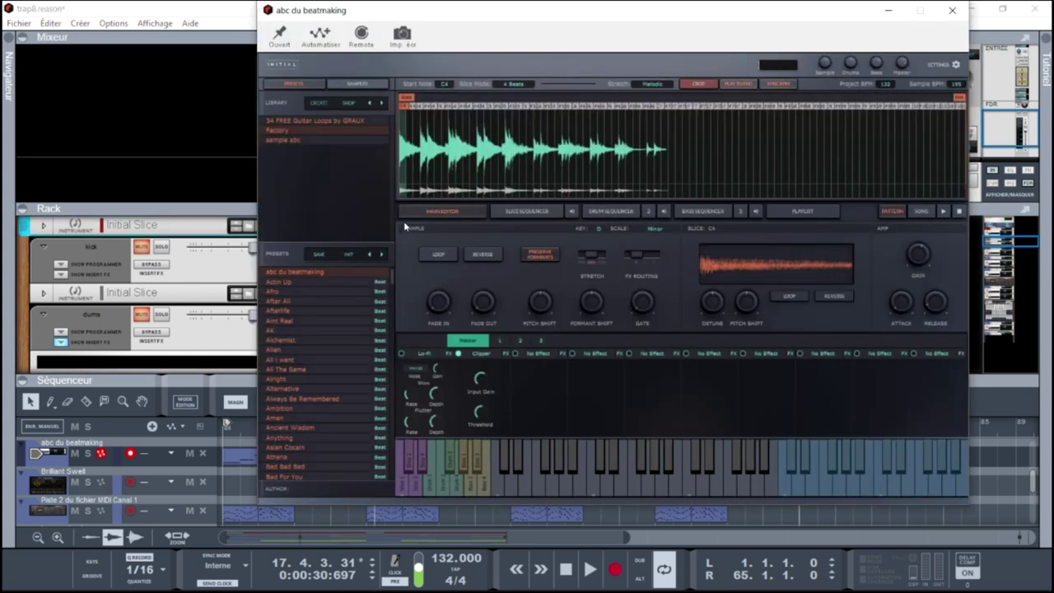
Review the 808's bass sequencer pattern and audition its bass pattern keys from the main editor, closing the window at the end
click(699, 212)
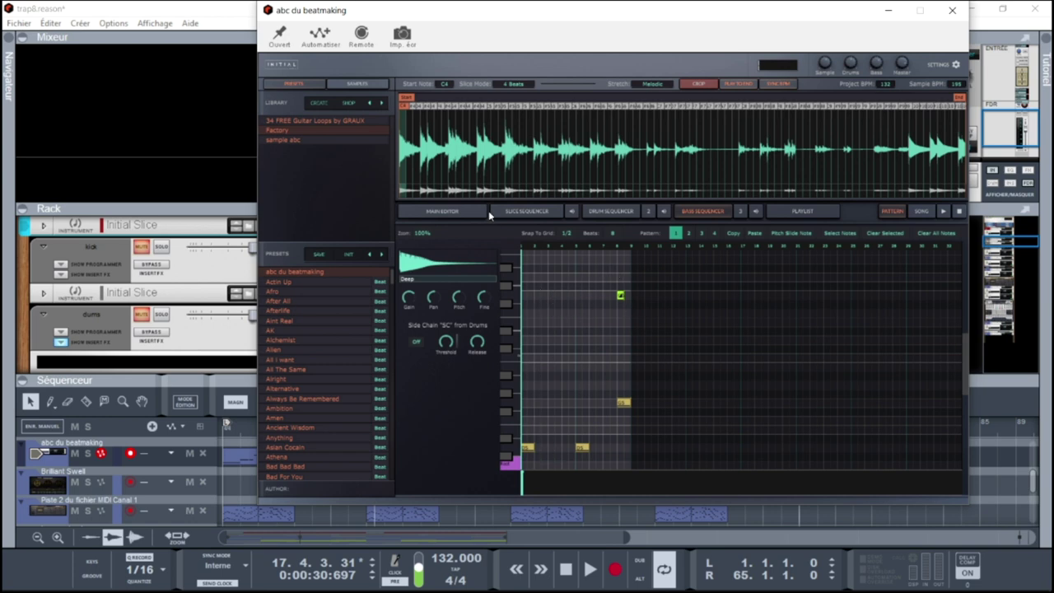
click(455, 213)
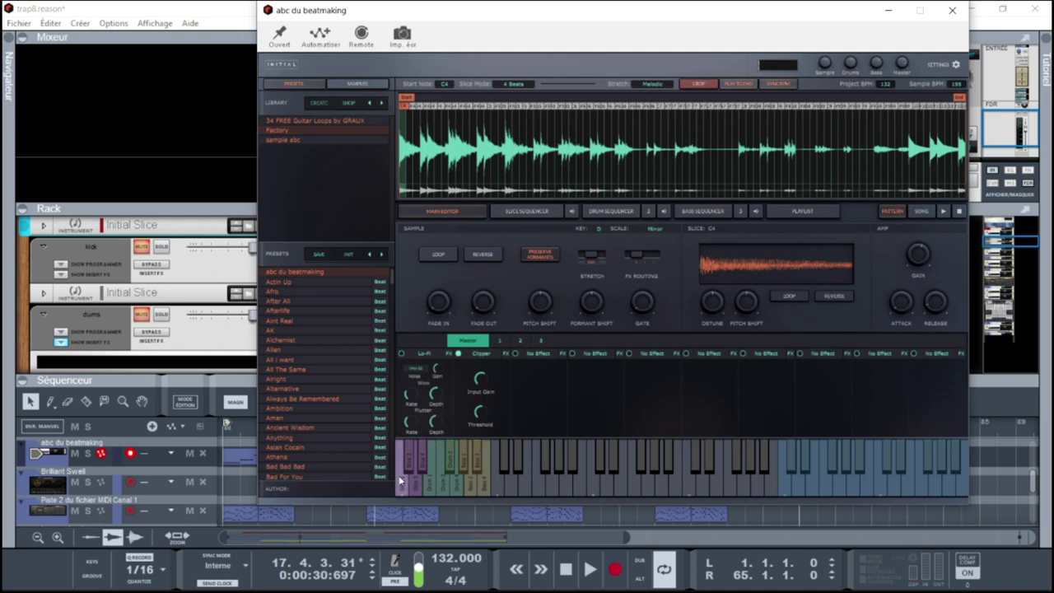
click(457, 469)
click(469, 469)
click(462, 471)
click(463, 465)
click(463, 465)
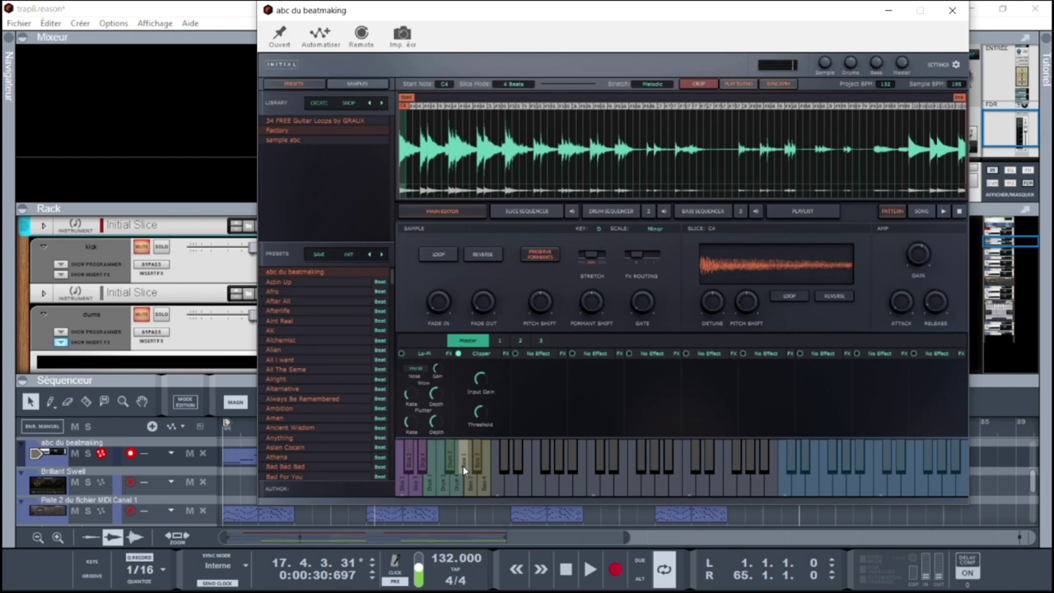
click(462, 465)
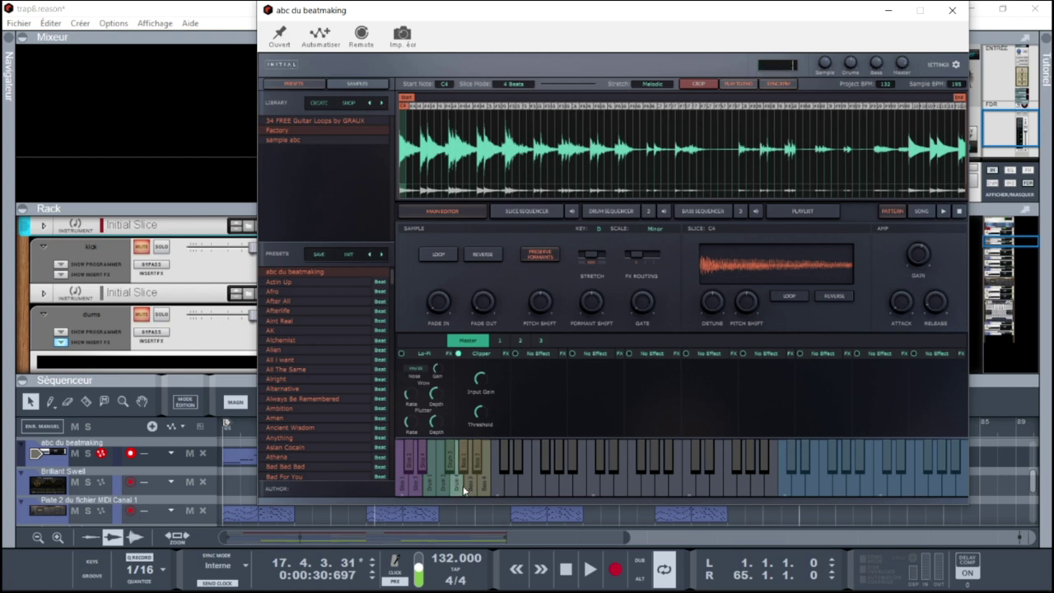
click(469, 490)
click(468, 490)
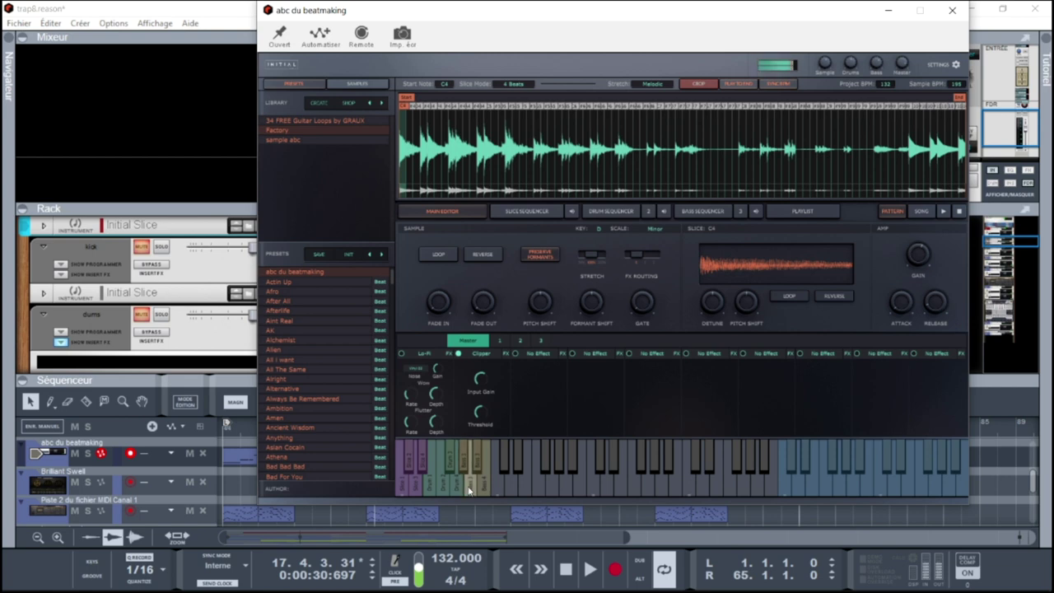
click(469, 490)
click(953, 11)
Play the soloed 808 and sample from bar 9, and open the 808 clip at bar 13 in the full-height sequencer
click(294, 429)
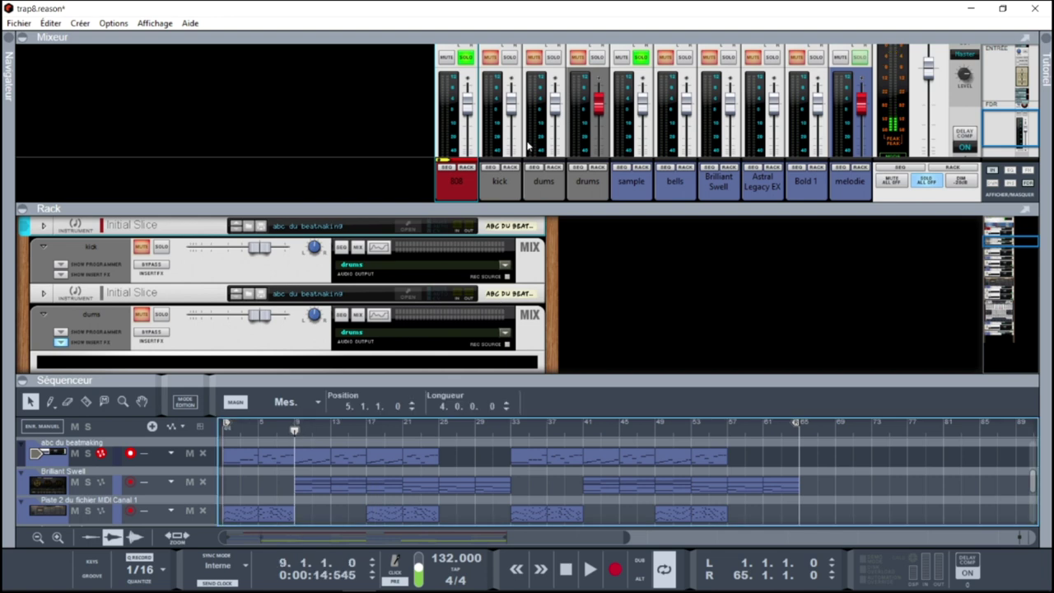
key(space)
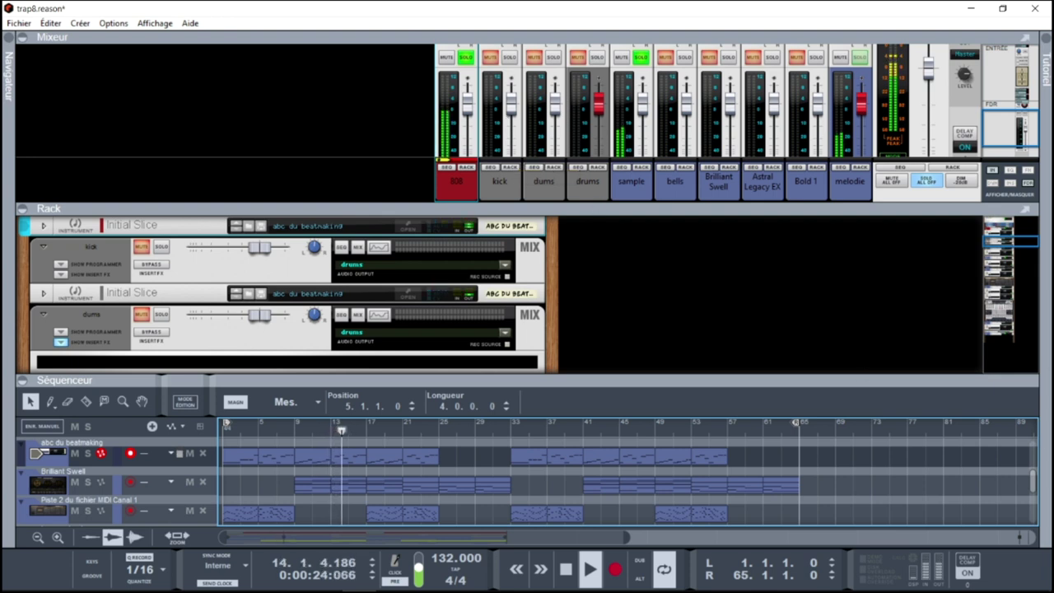
scroll(1033, 458, up, 3)
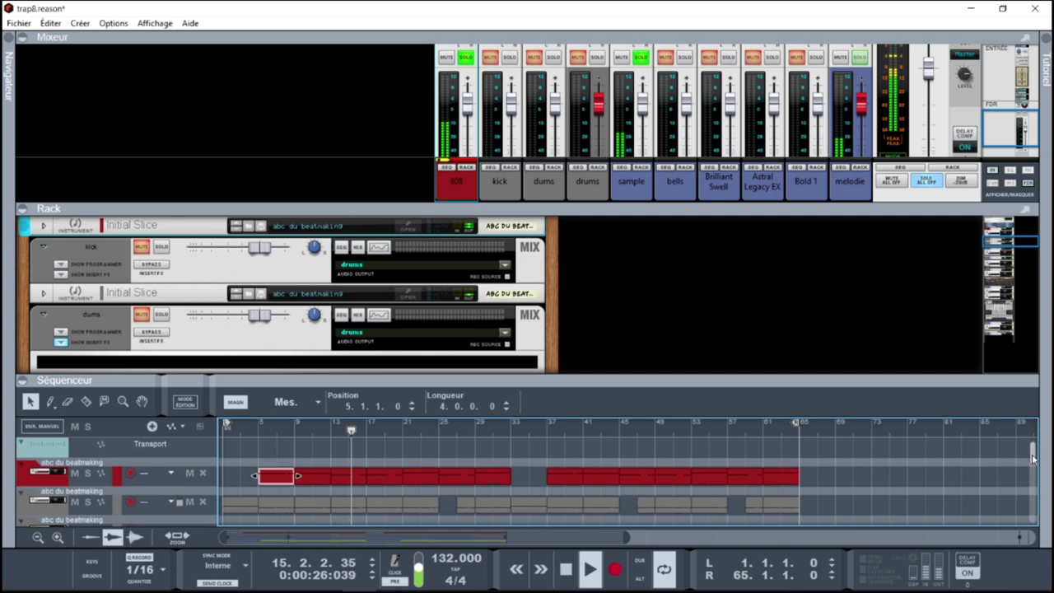
double_click(352, 482)
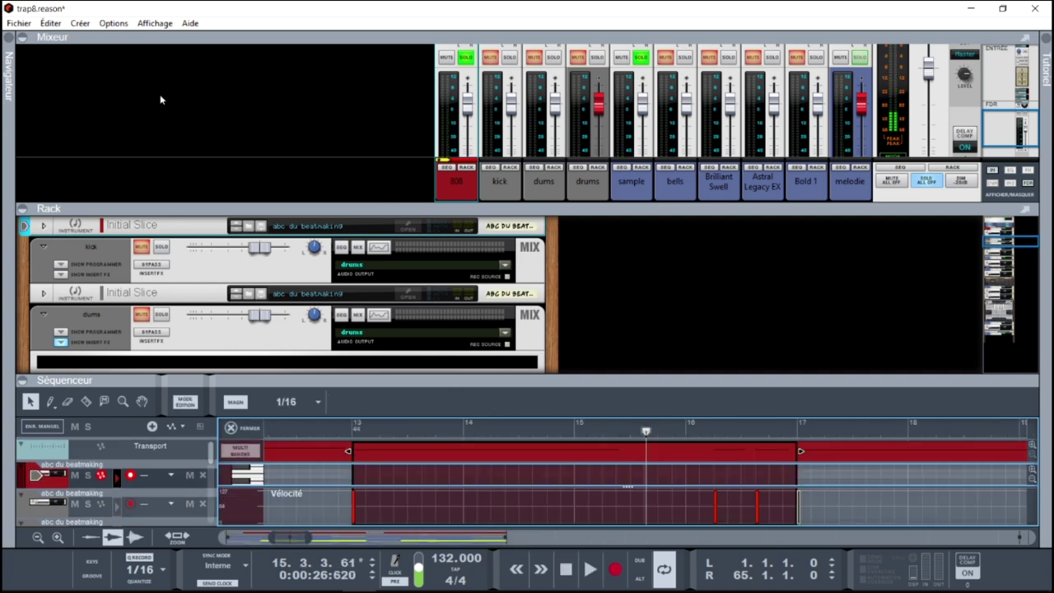
key(F7)
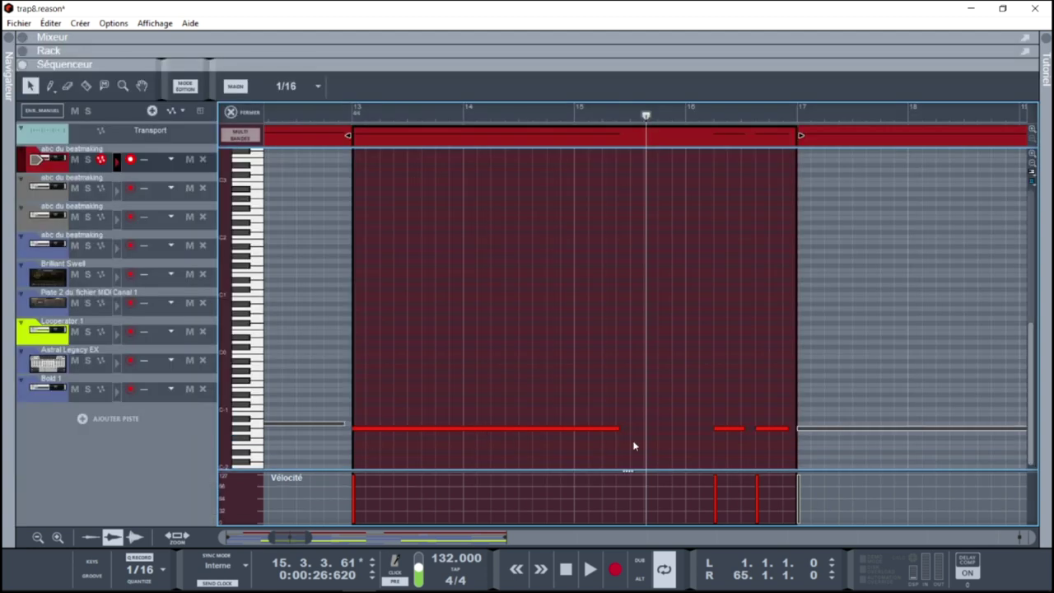
Play from bar 13 while examining the 808 notes in the clips at bars 17 and 21, and return to the arrangement
click(354, 115)
key(space)
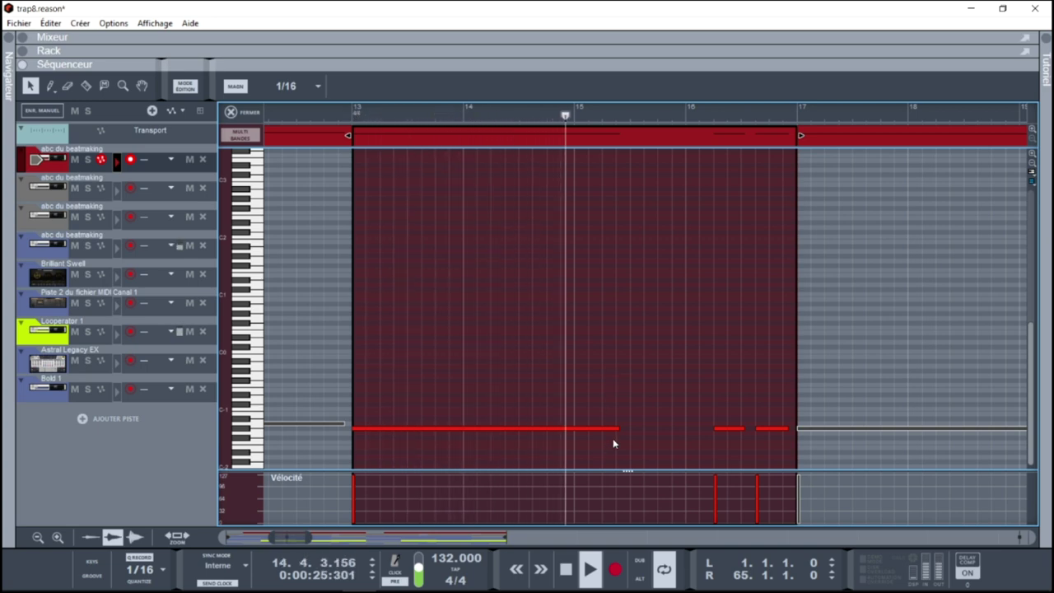
click(943, 137)
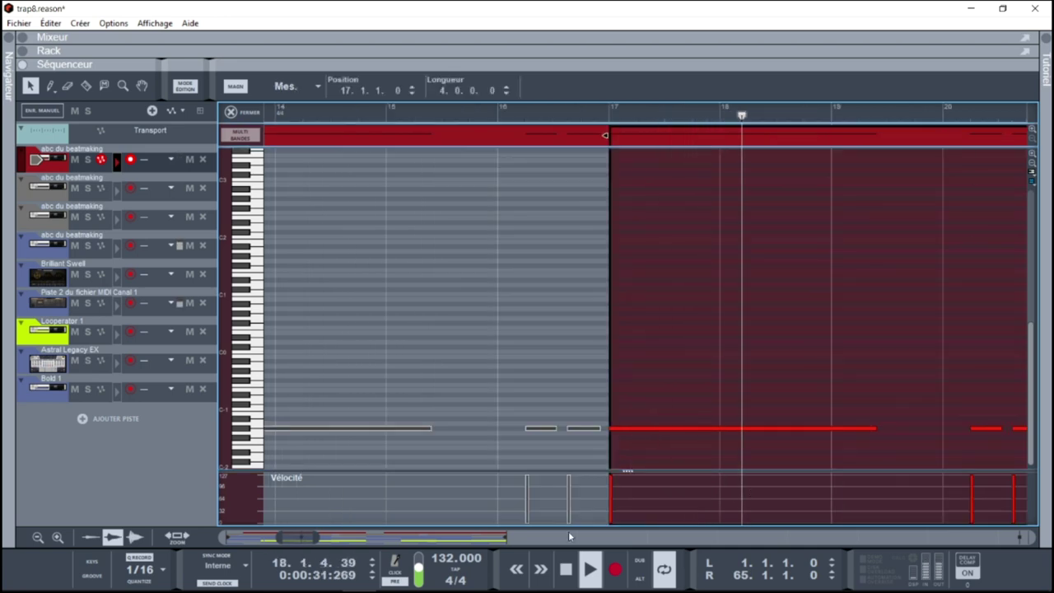
drag(306, 538, 328, 539)
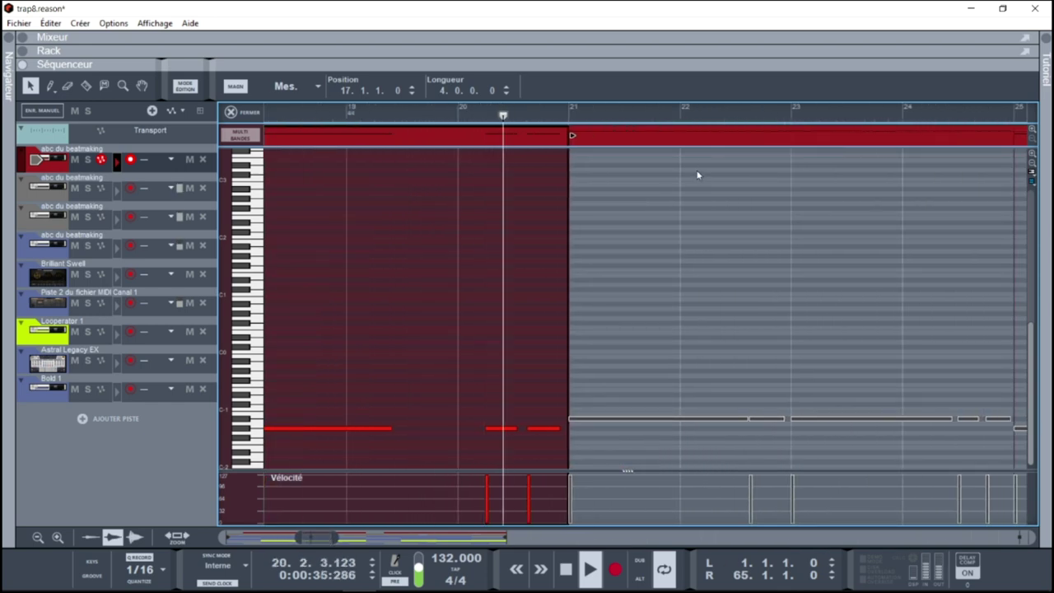
click(689, 134)
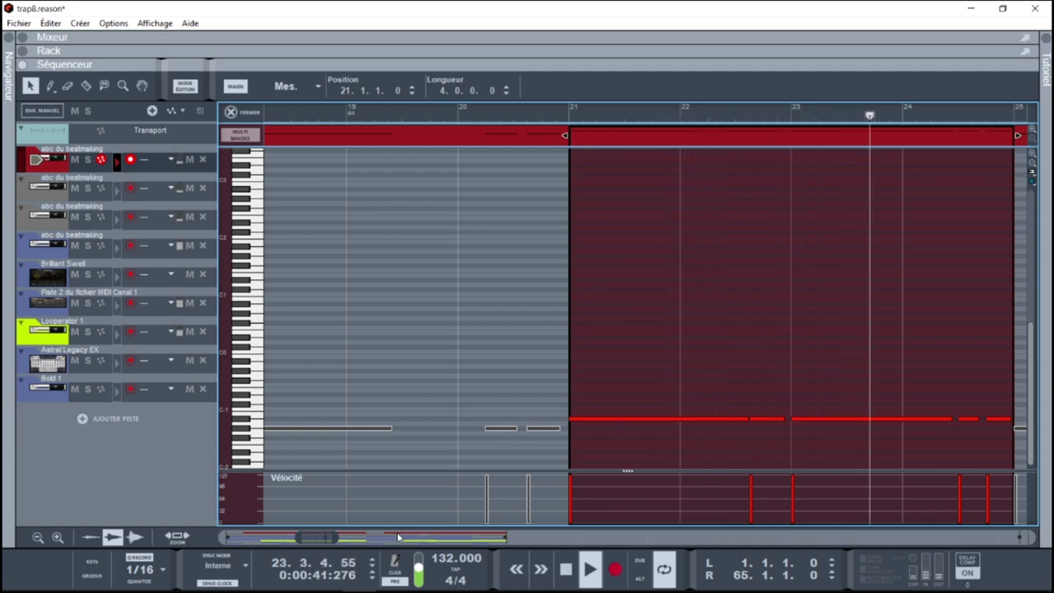
click(334, 539)
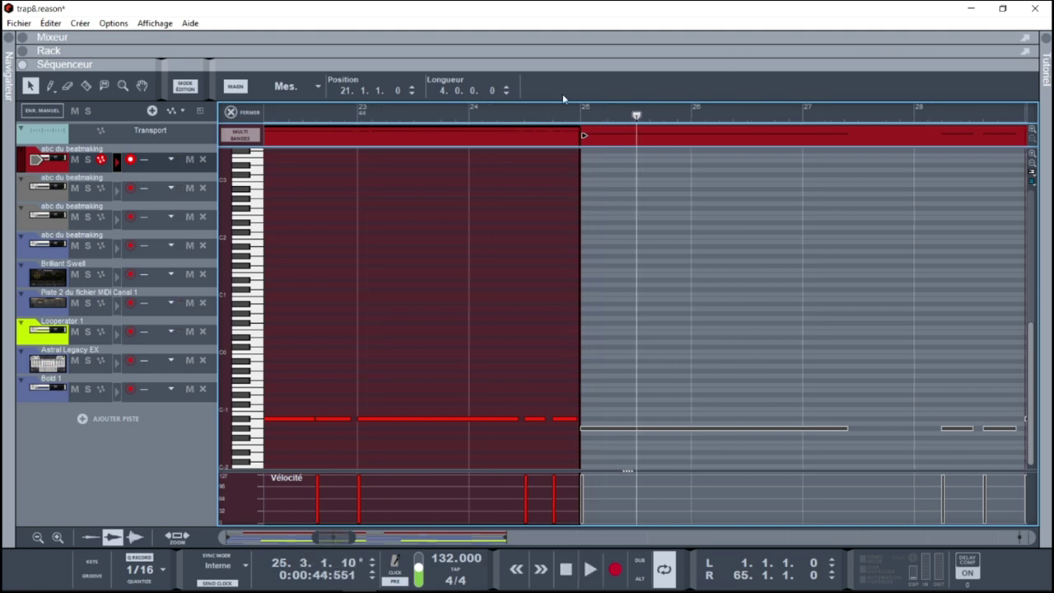
click(256, 110)
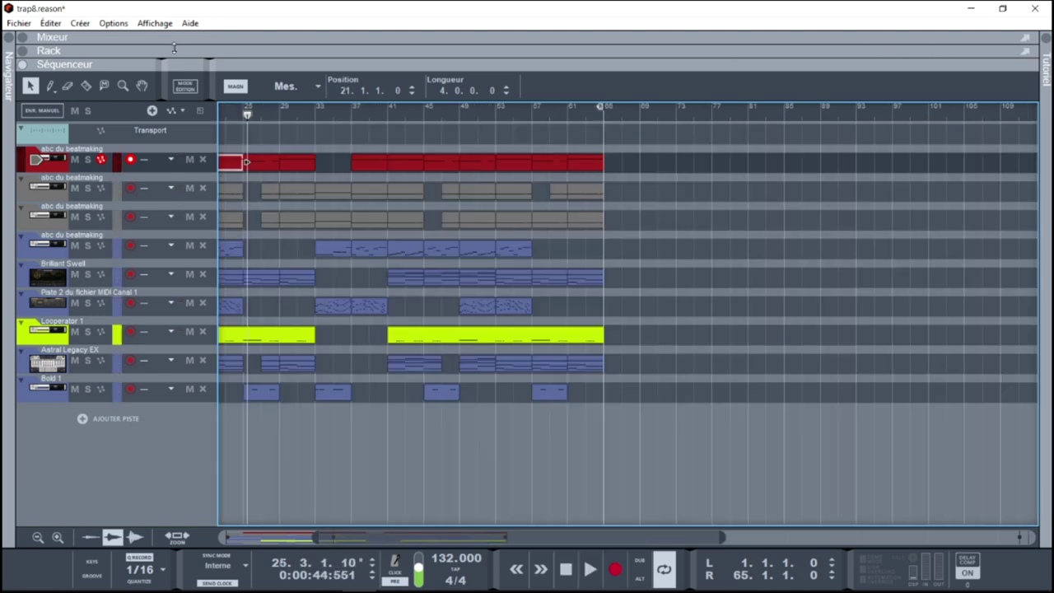
Show the mixer, solo the kick channel, and bring its device into view in the rack
click(22, 38)
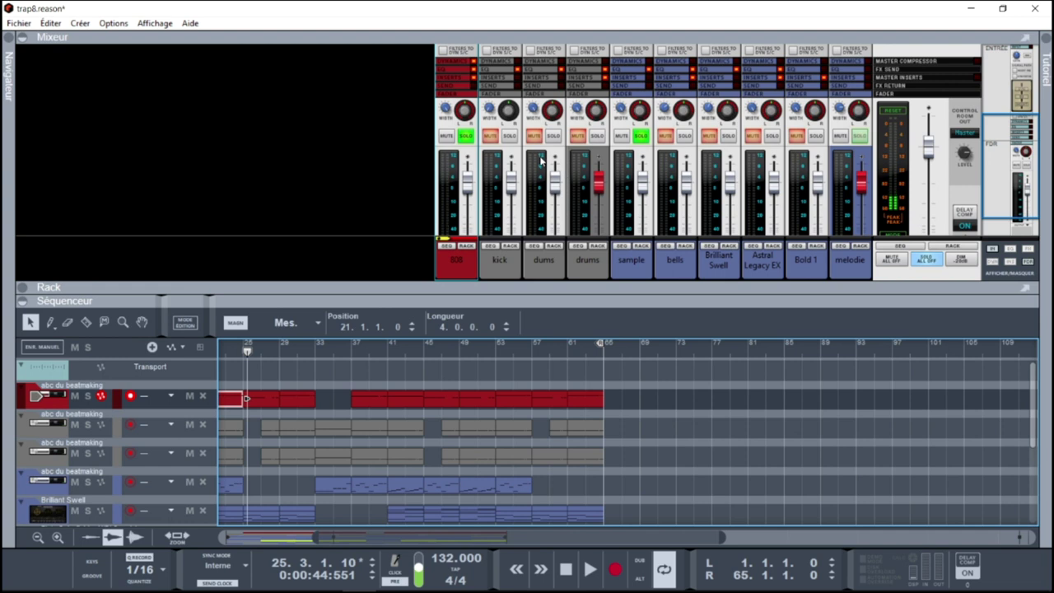
click(510, 137)
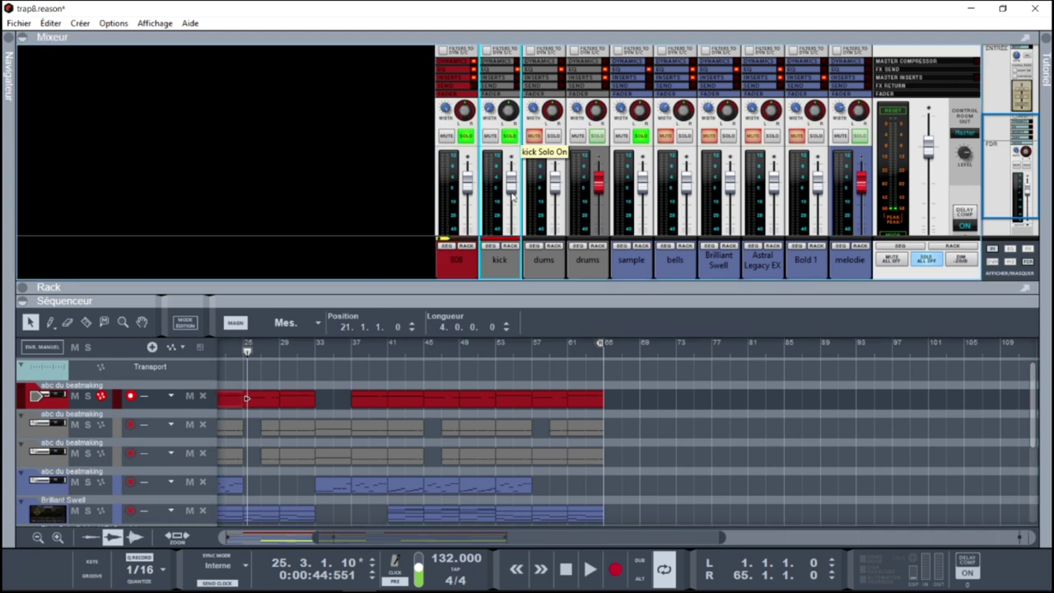
click(512, 260)
click(511, 246)
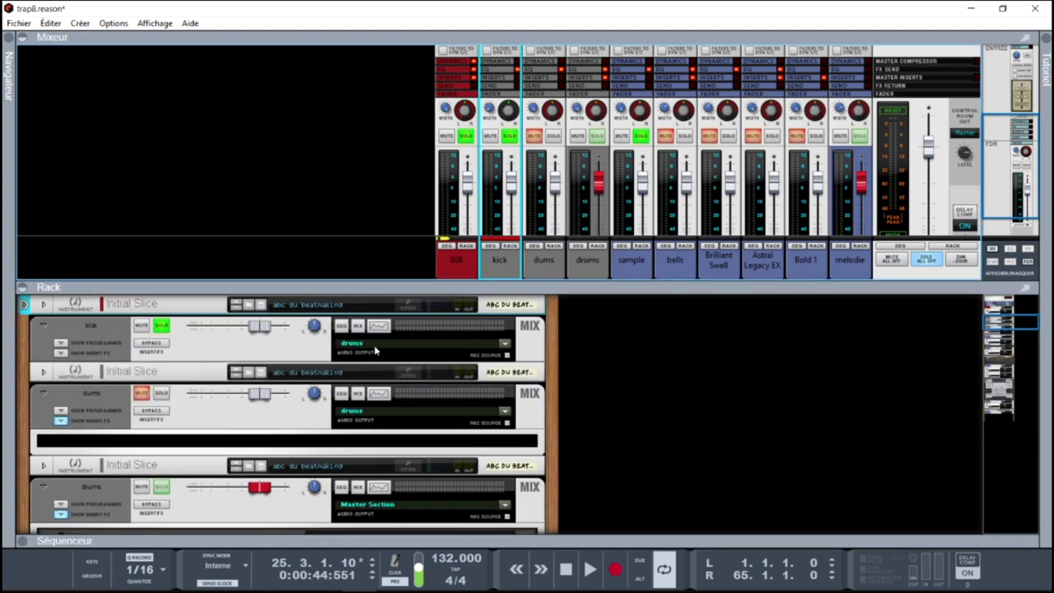
Open the kick's Initial Slice and review pattern 1 in its drum sequencer, closing the window at the end
click(410, 375)
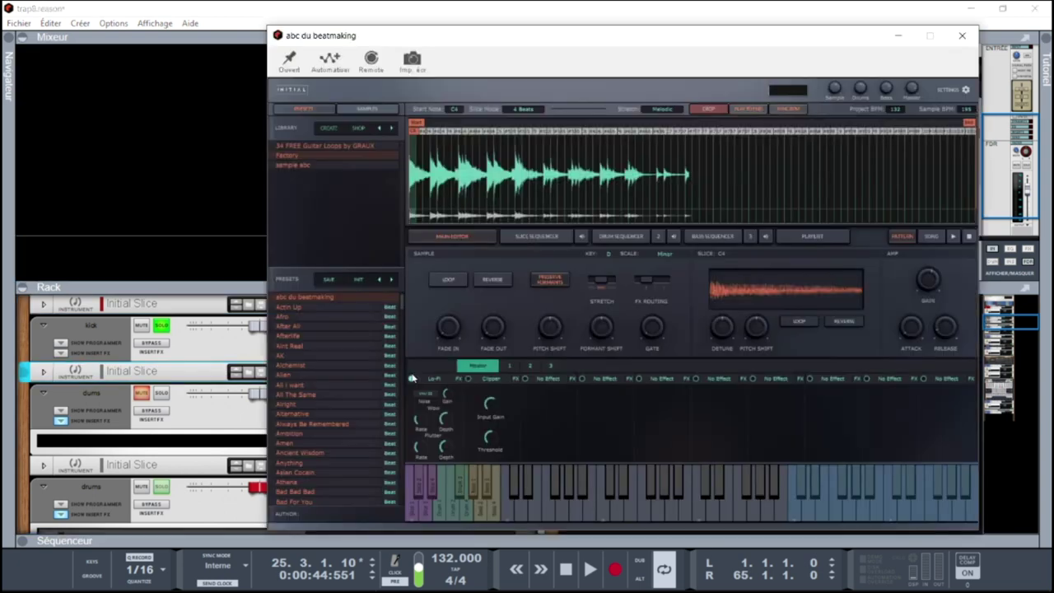
click(611, 235)
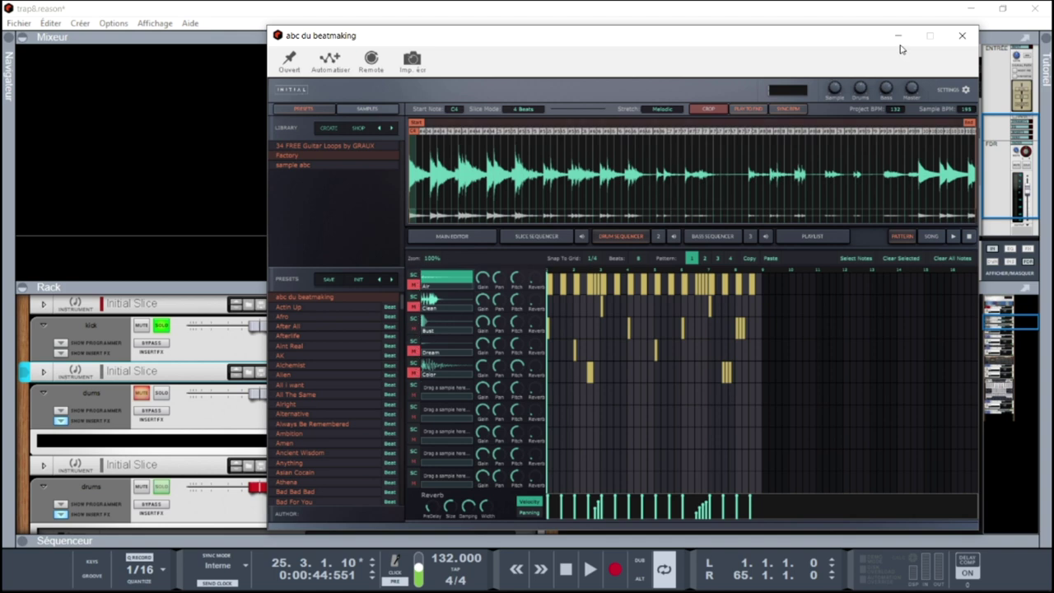
click(961, 37)
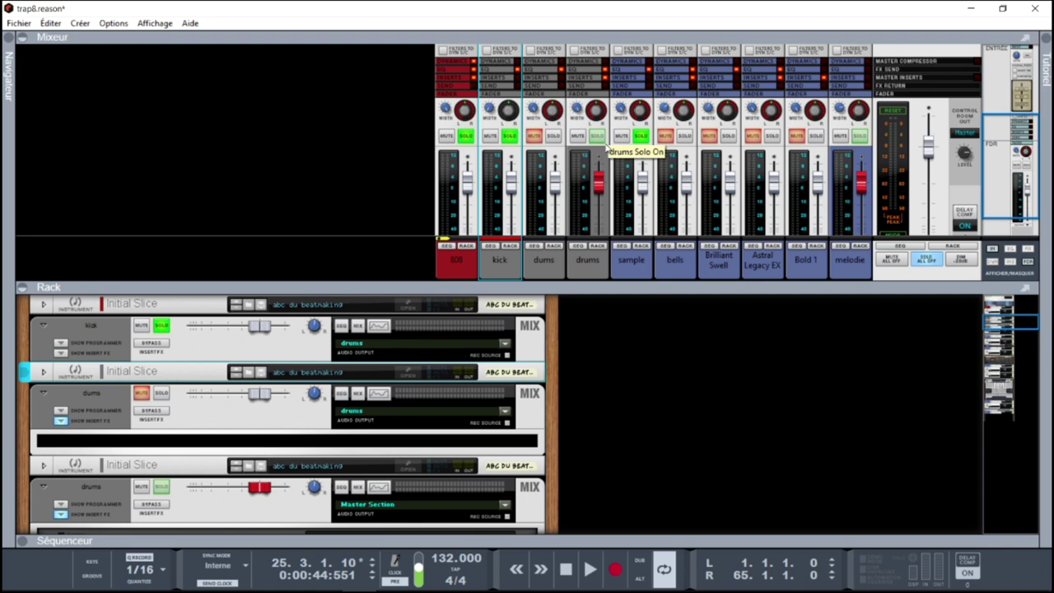
Play the song, solo the dums channel, and review drum sequencer patterns 1 and 2 in its Initial Slice, closing the window at the end
key(space)
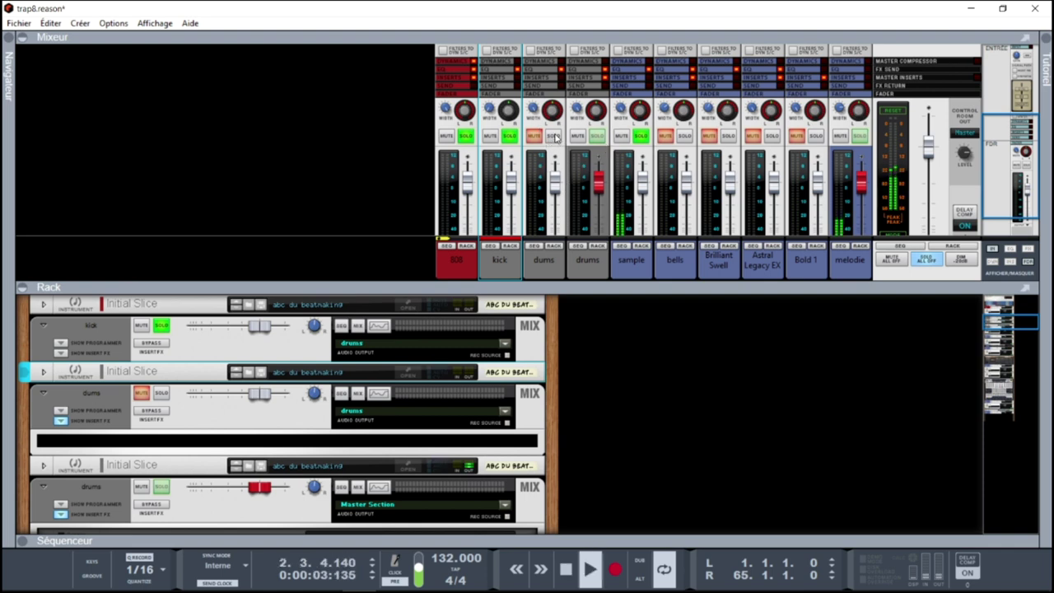
click(554, 136)
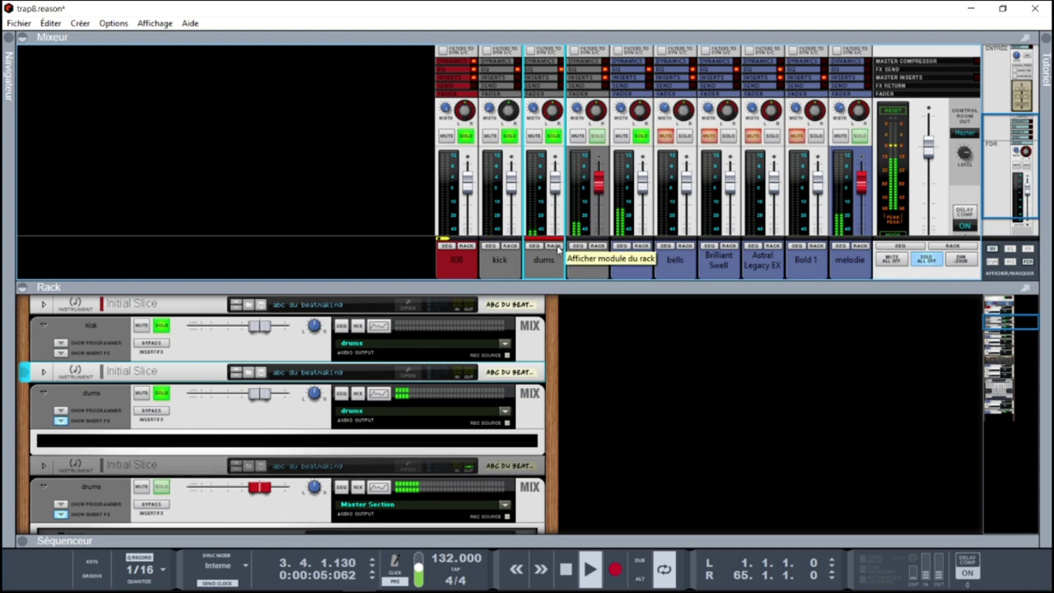
click(405, 467)
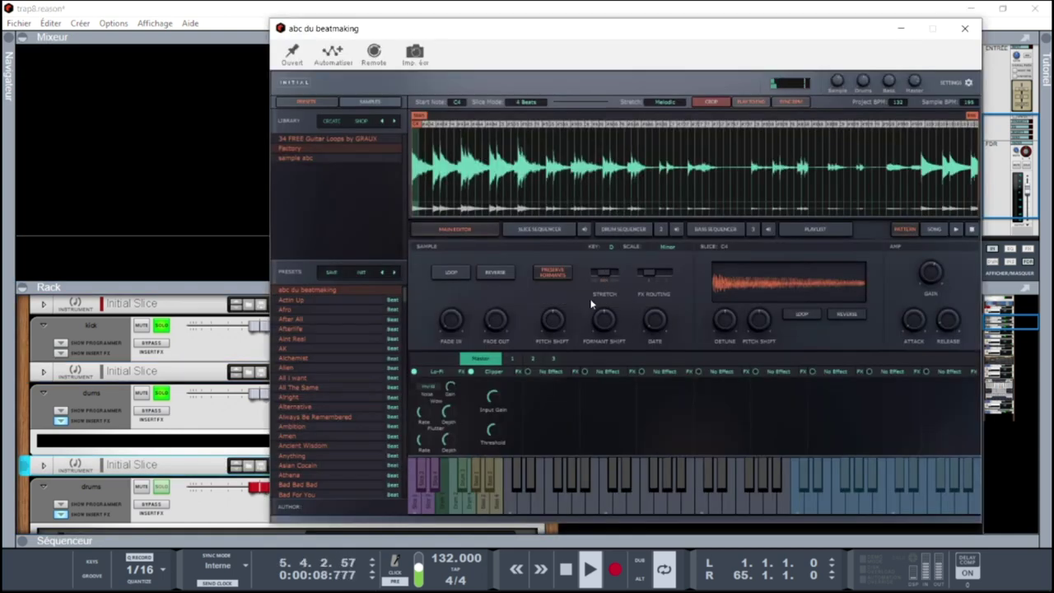
click(609, 228)
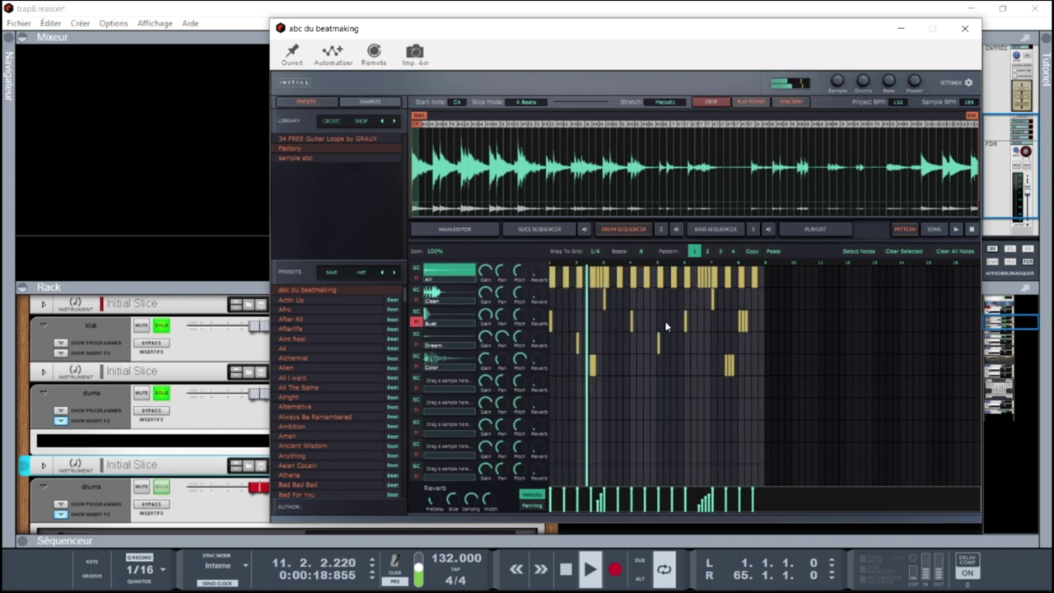
click(708, 255)
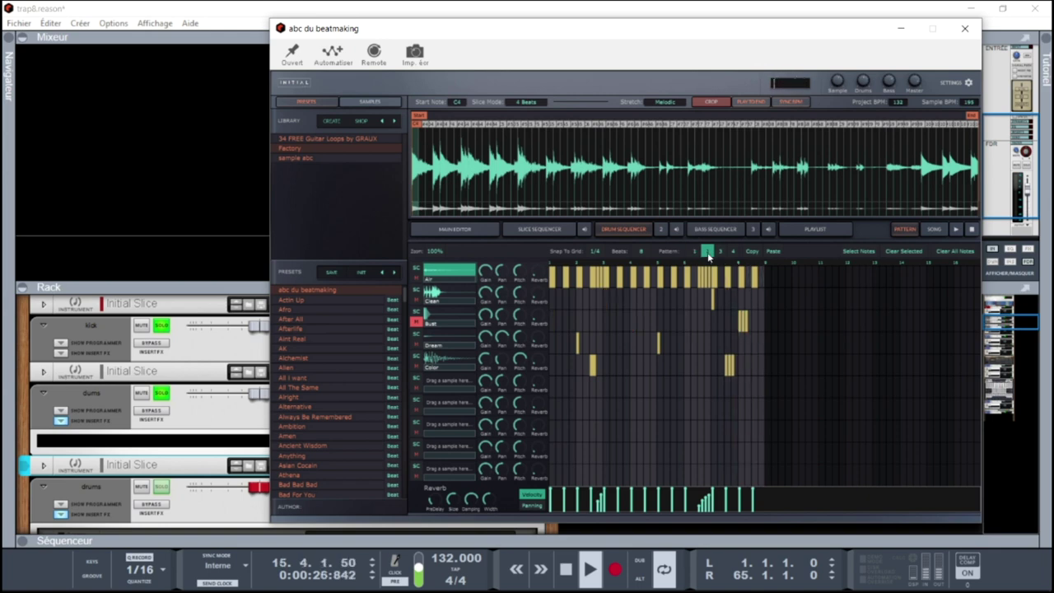
click(695, 254)
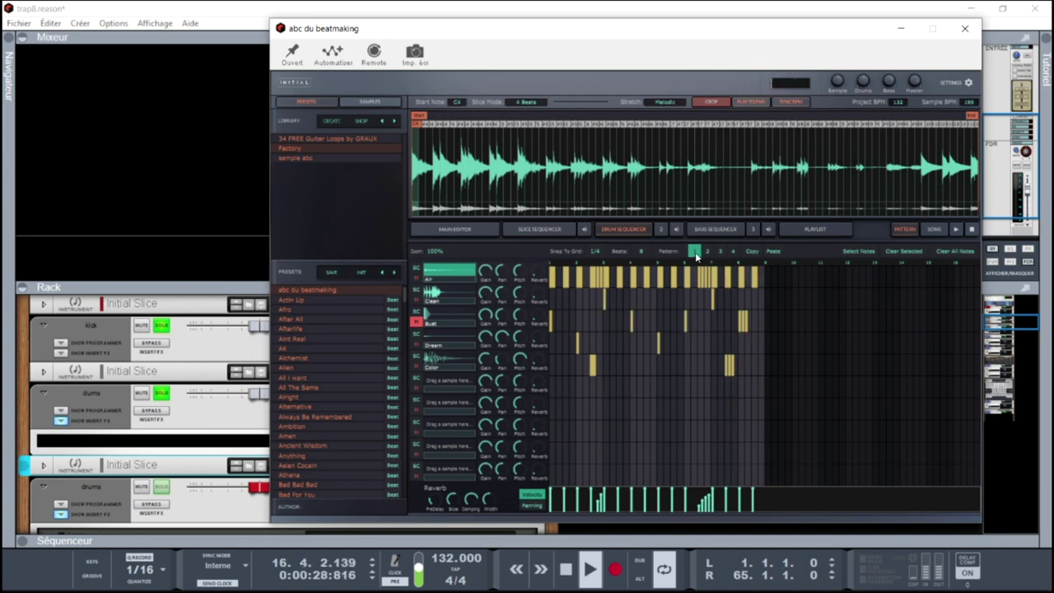
click(965, 30)
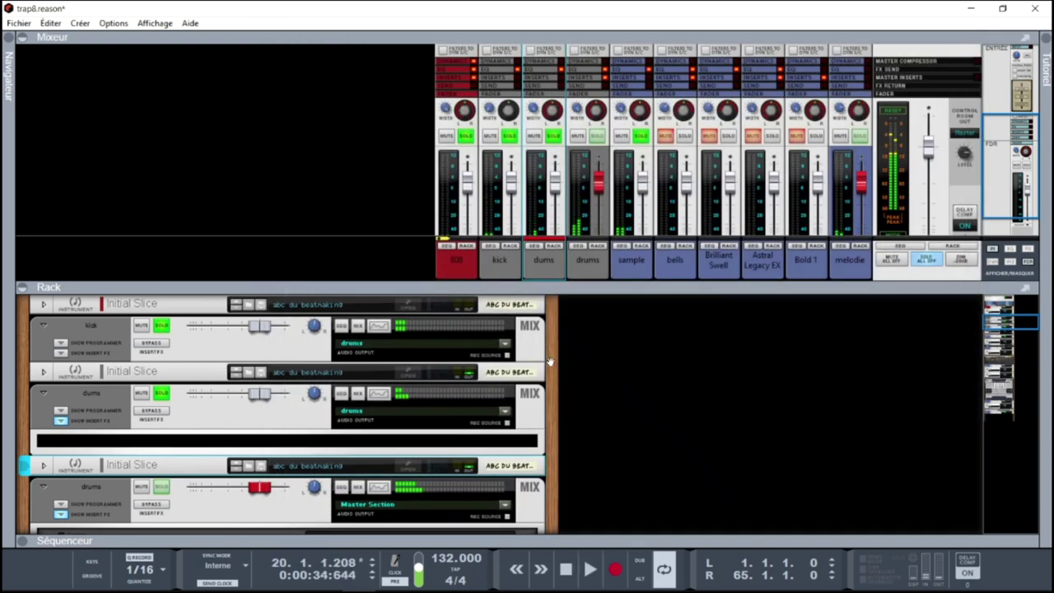
Open the second track's clip at bar 21 in the full-height sequencer and show the mixer above it
double_click(273, 541)
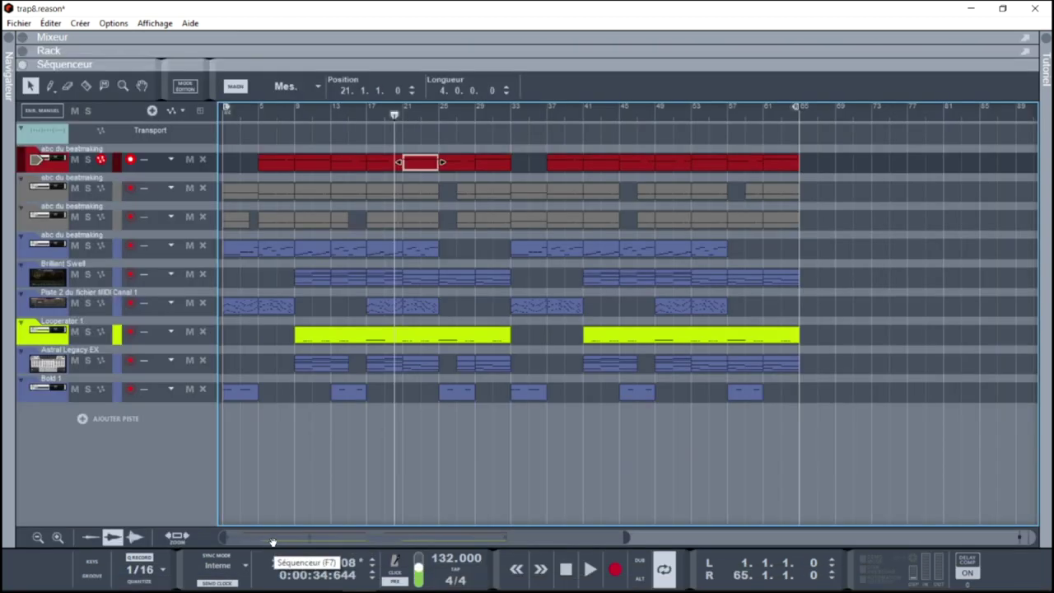
double_click(413, 201)
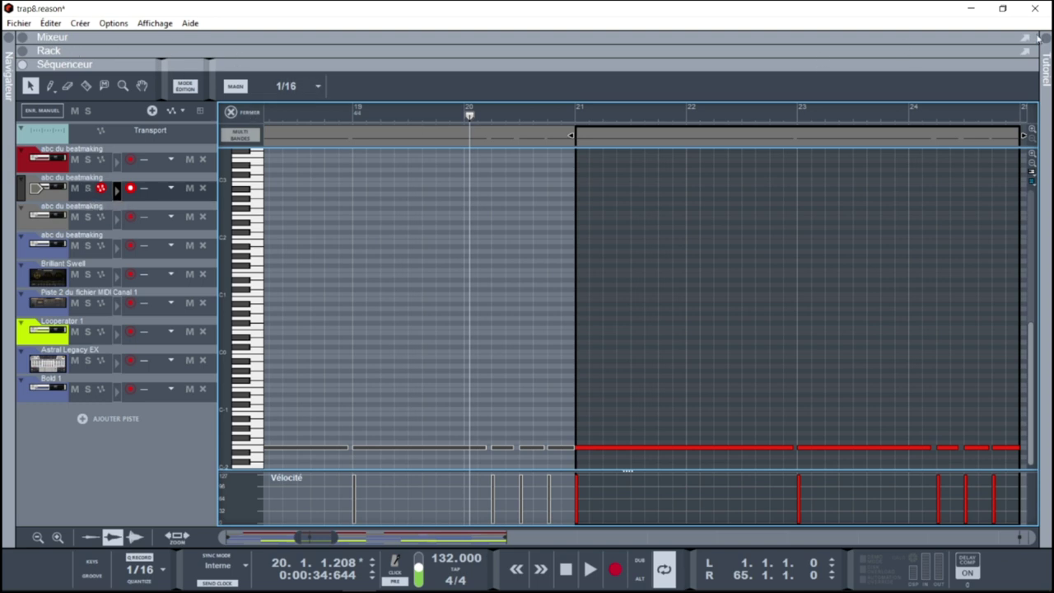
click(23, 37)
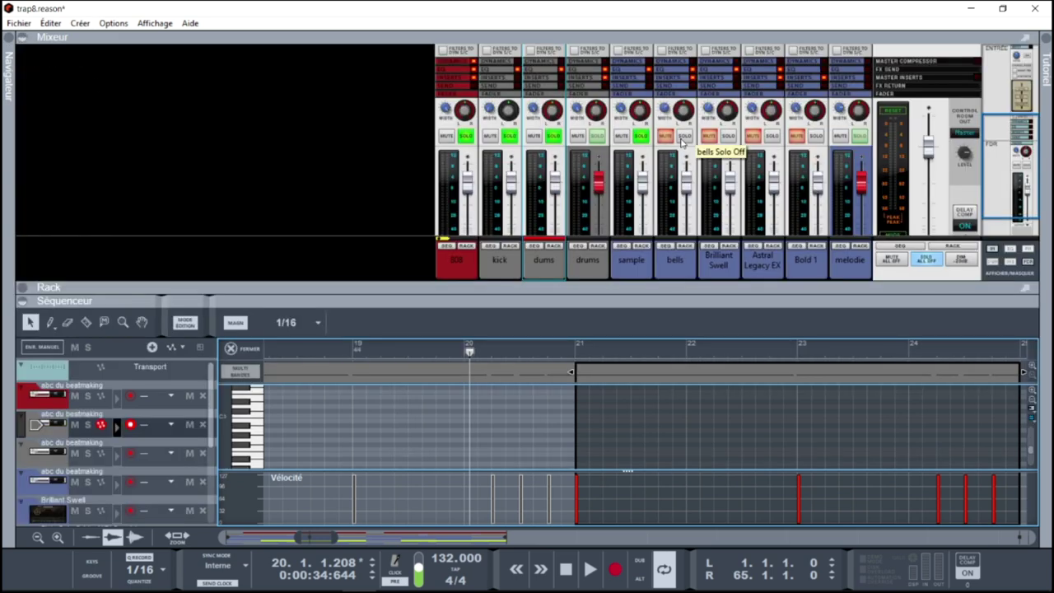
Return to bar 1, turn off all solos, and play the full mix with the arrangement in view
key(Home)
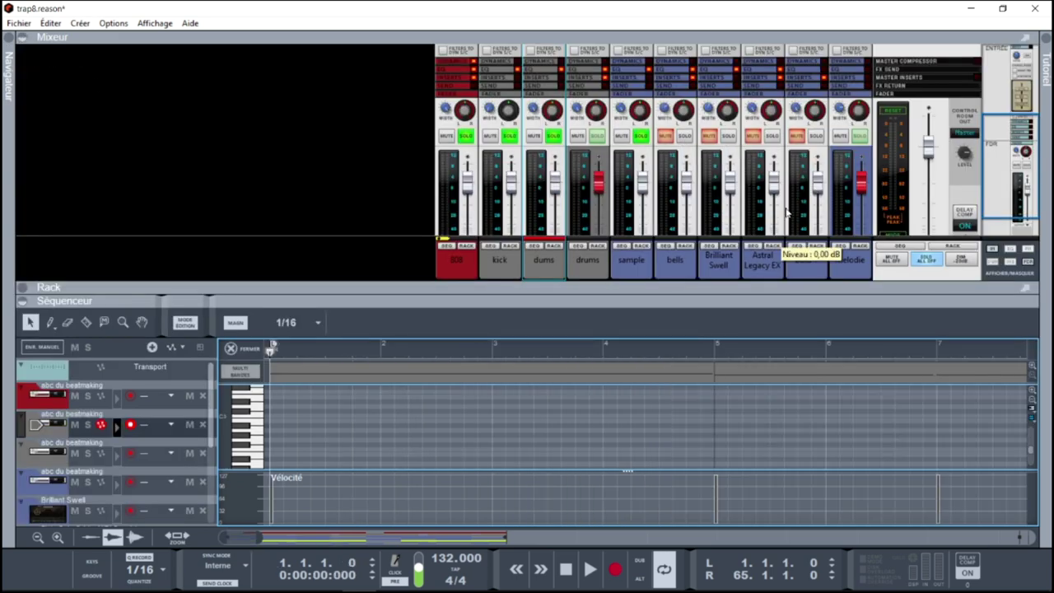
click(923, 260)
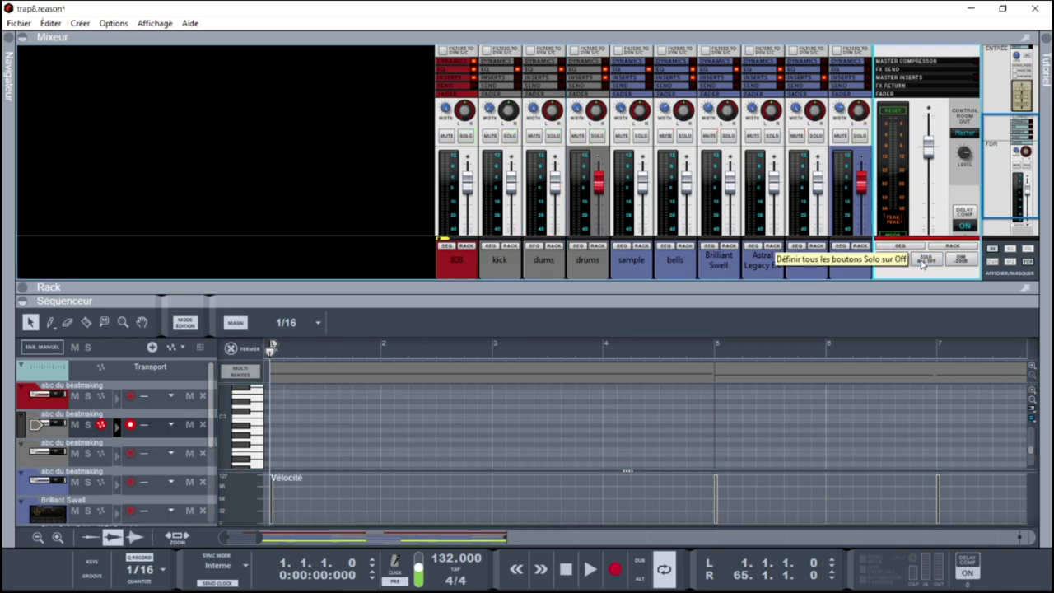
key(space)
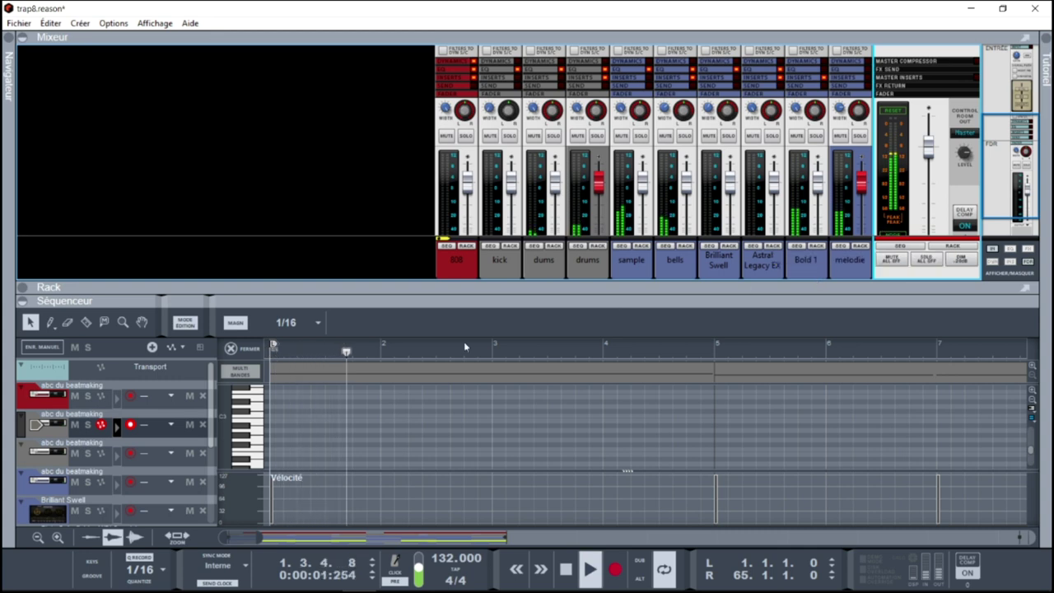
click(244, 353)
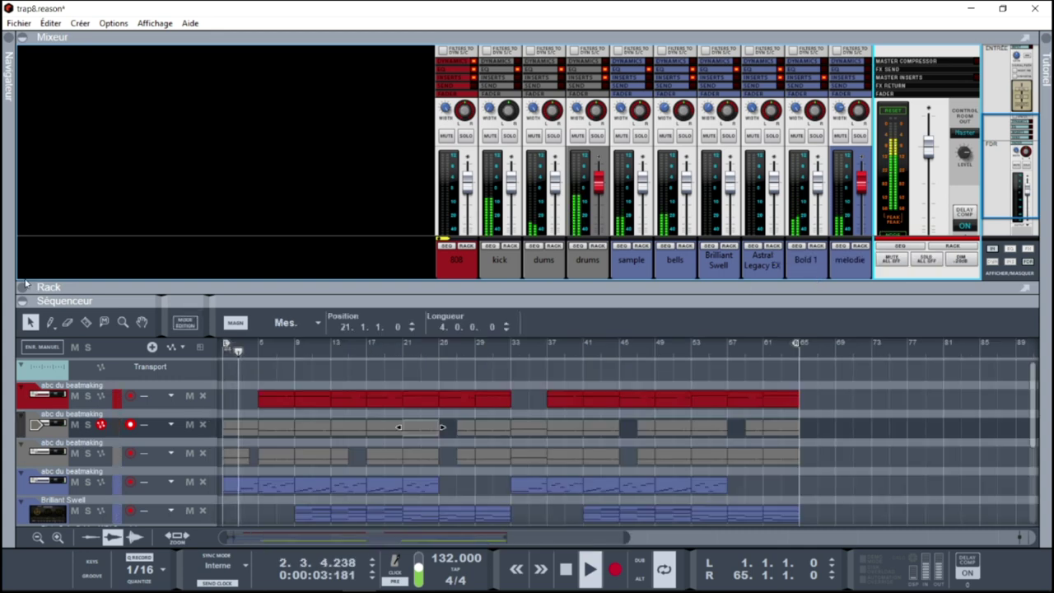
Hide the mixer and sequencer, and examine the Bold, DelSane, Looperator and Astral Legacy EX devices in the full-height rack
click(21, 38)
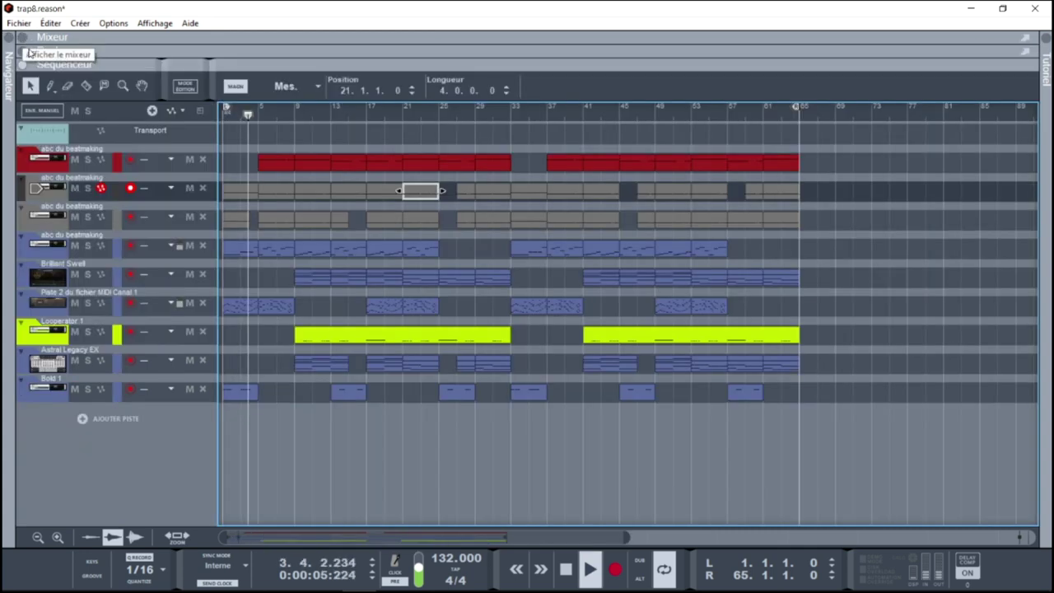
click(23, 50)
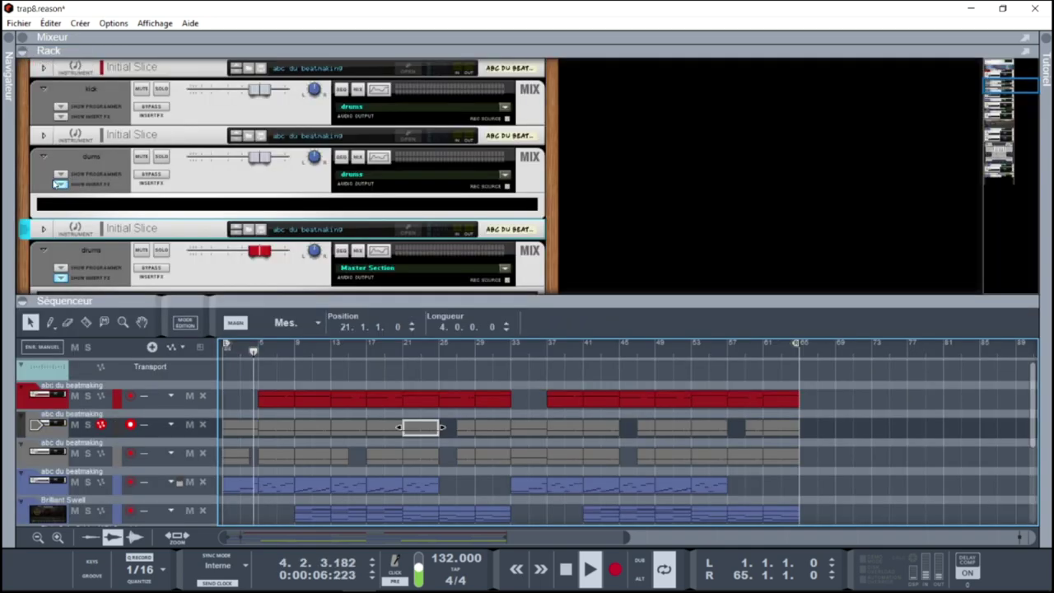
click(23, 300)
drag(1011, 92, 1029, 172)
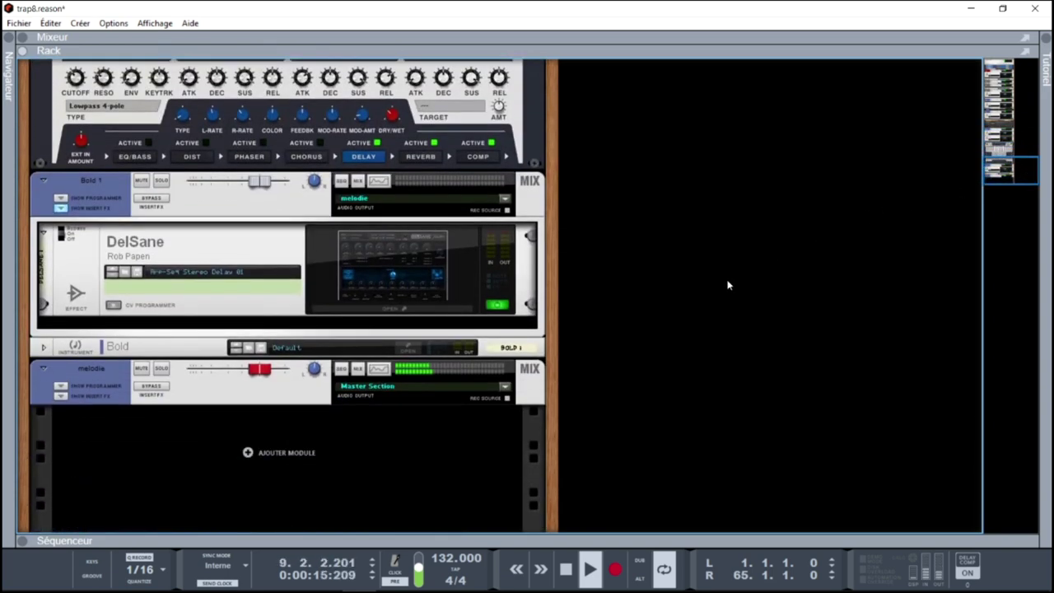
drag(1012, 168, 1002, 134)
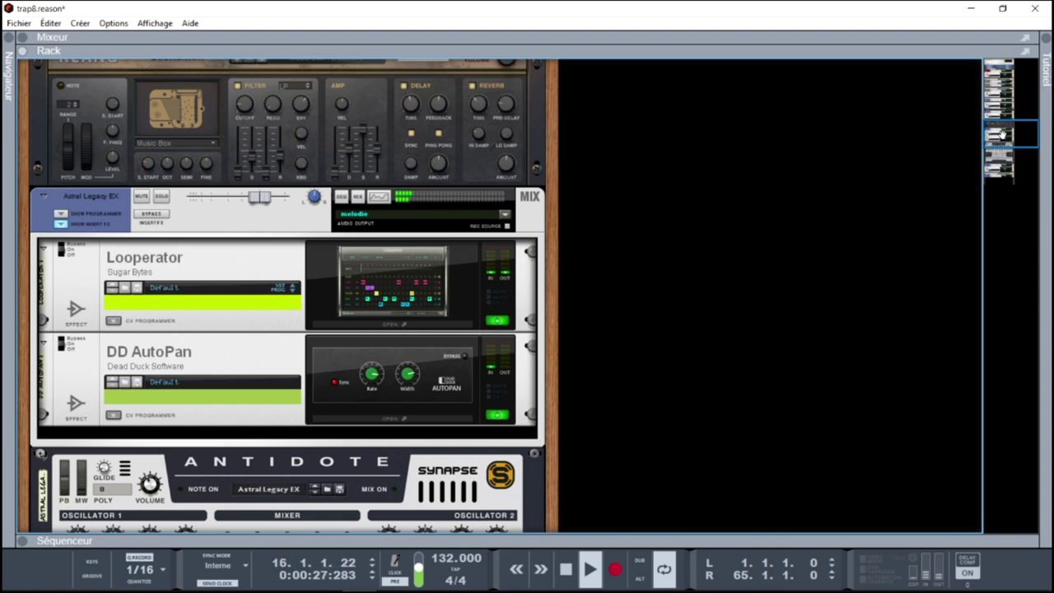
Show the mixer together with the sequencer and look through the track list during playback
key(F5)
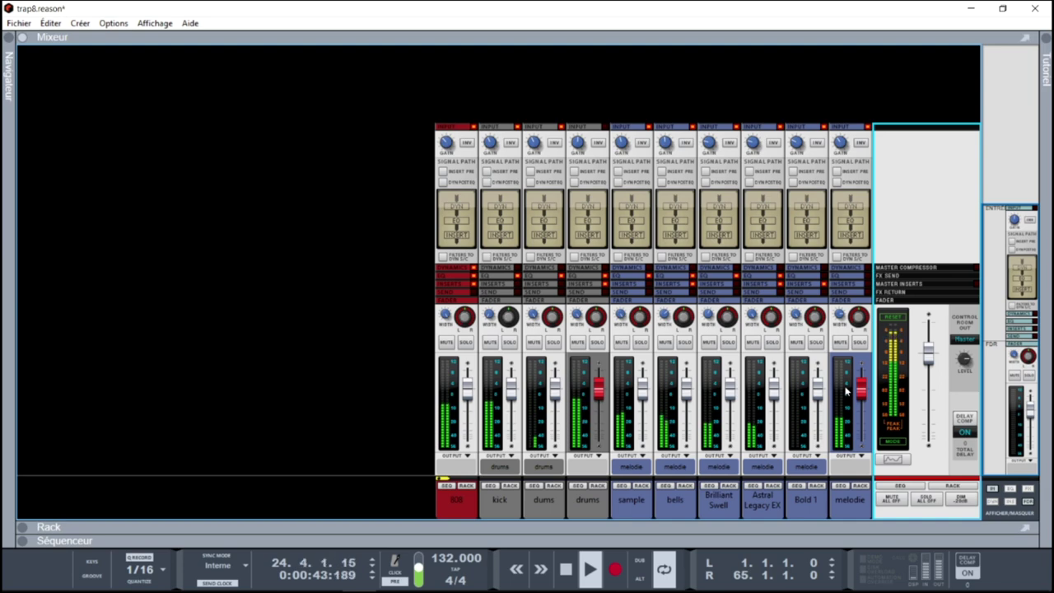
click(21, 530)
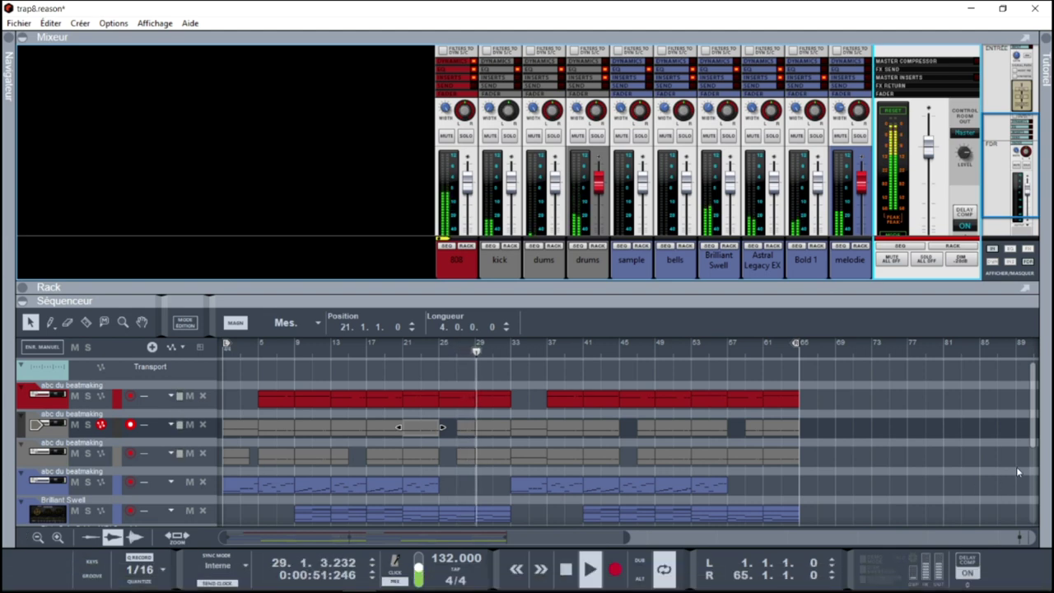
scroll(1035, 444, down, 5)
scroll(1035, 471, down, 2)
scroll(1030, 487, up, 3)
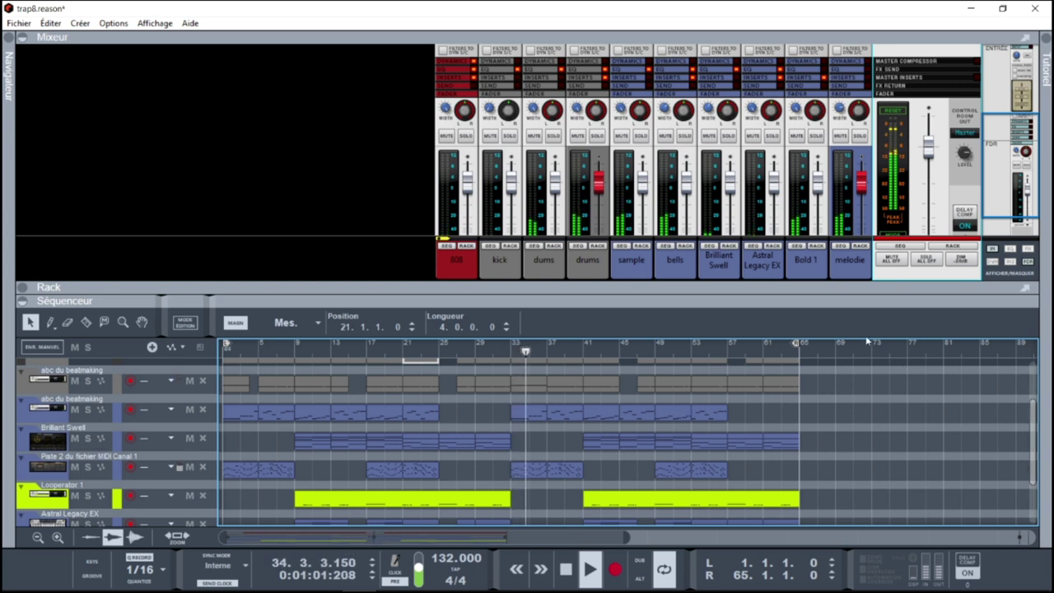
Bring the melodie channel into view in the rack and review the Bold 1 instrument, closing its window at the end
click(859, 246)
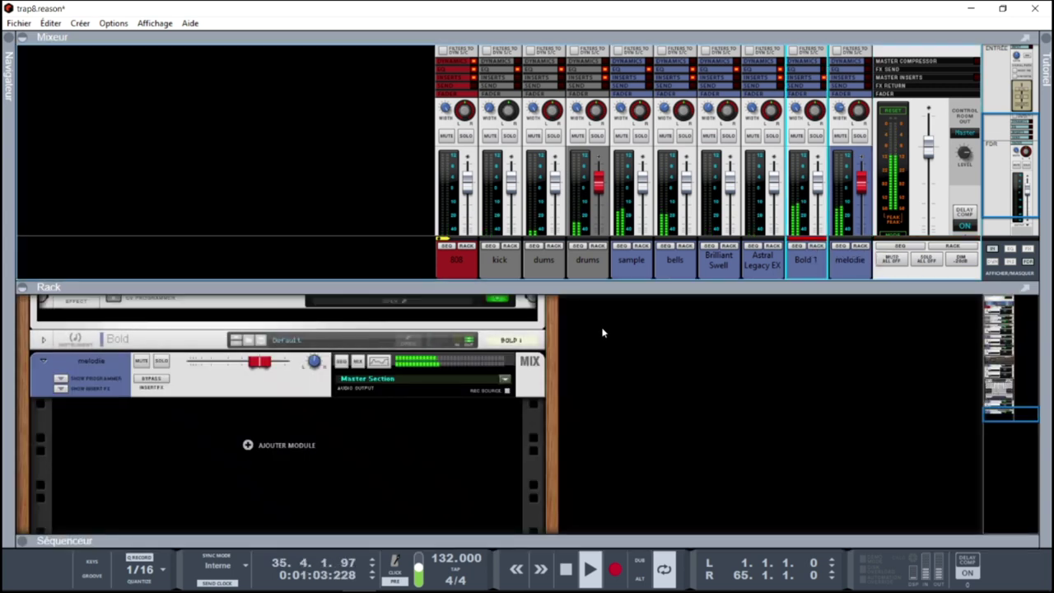
click(406, 341)
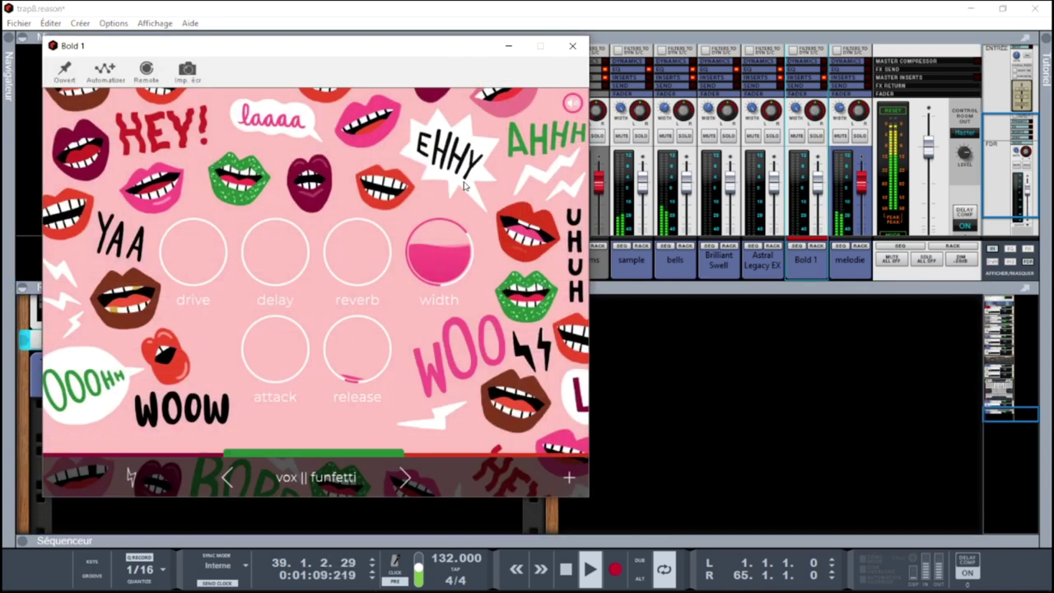
click(573, 47)
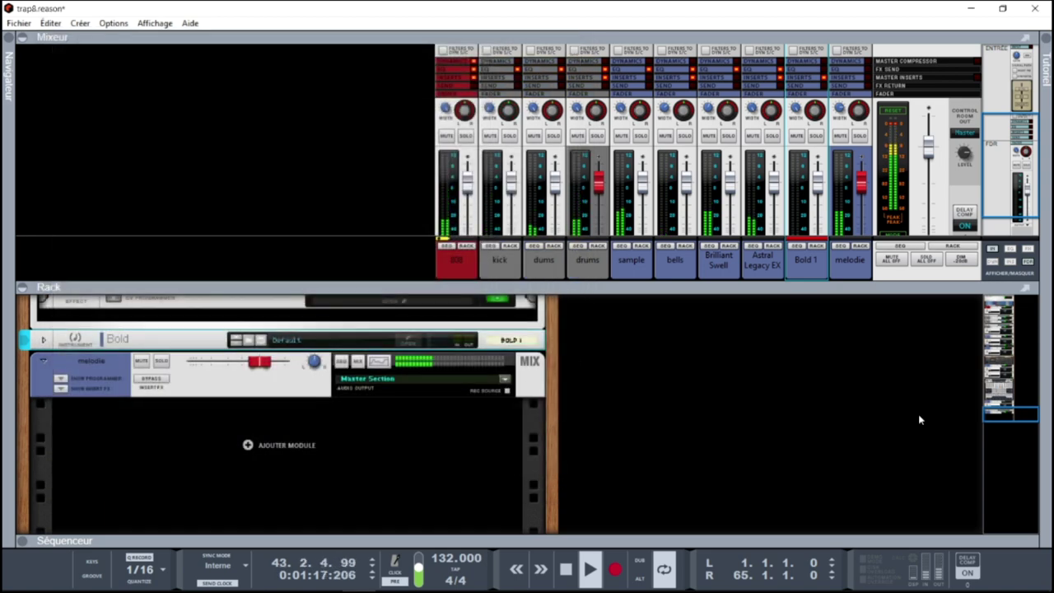
Open the DelSane delay on the Bold 1 channel and examine its settings, closing the window at the end
drag(1012, 423, 1020, 401)
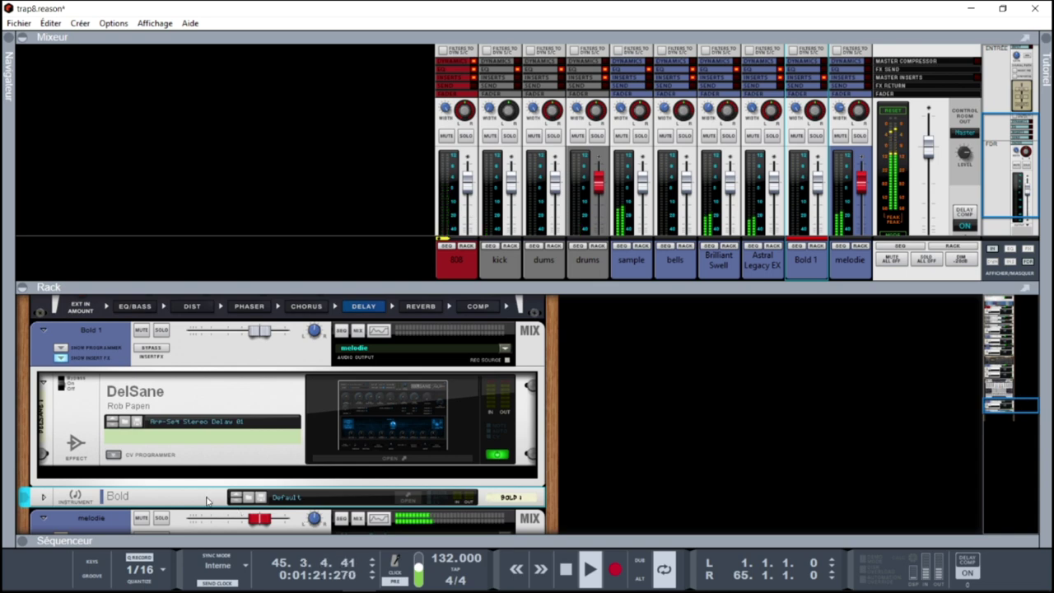
click(393, 457)
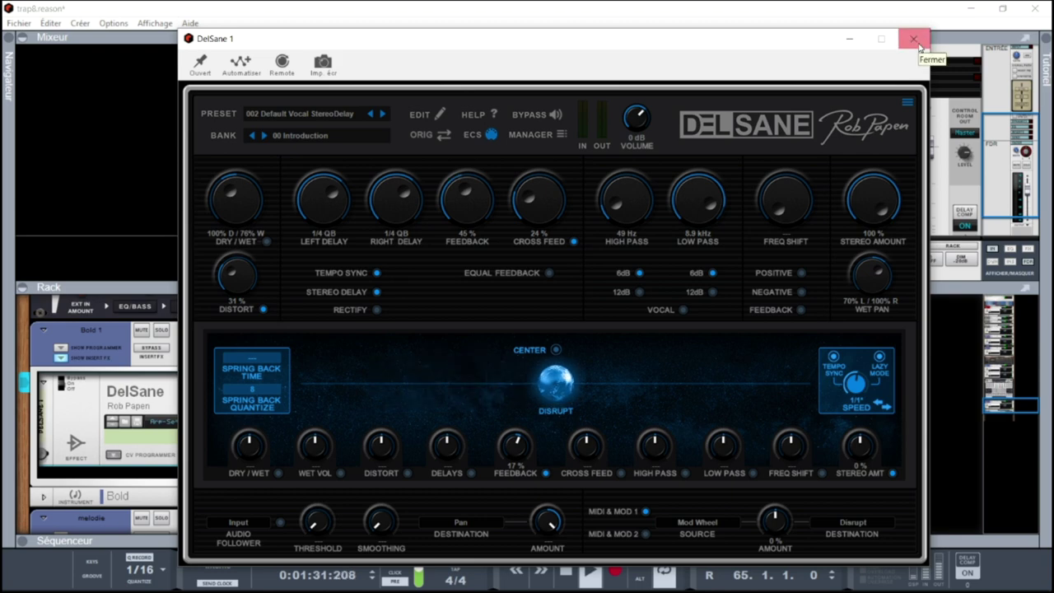
click(917, 45)
Solo Astral Legacy EX and watch its Looperator effect play with the sequencer in view, closing the window and clearing the solo at the end
drag(1011, 413, 1010, 372)
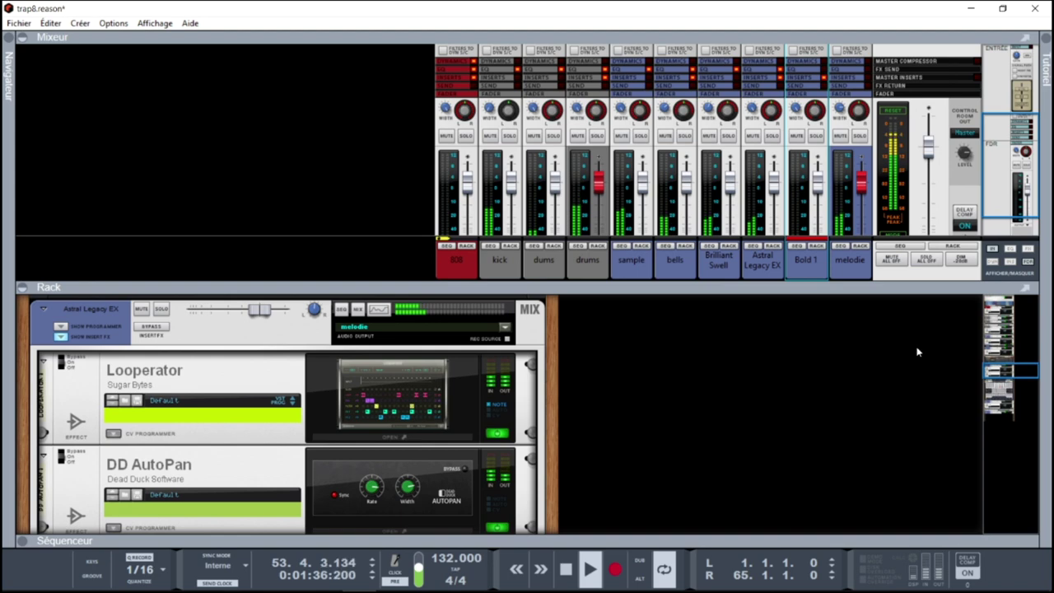
click(161, 310)
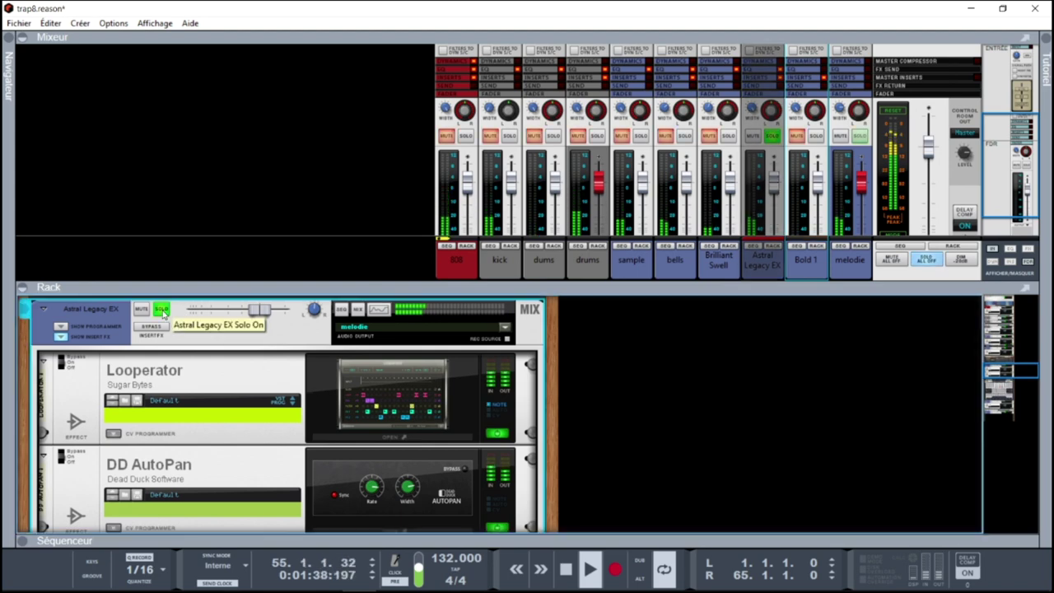
click(386, 438)
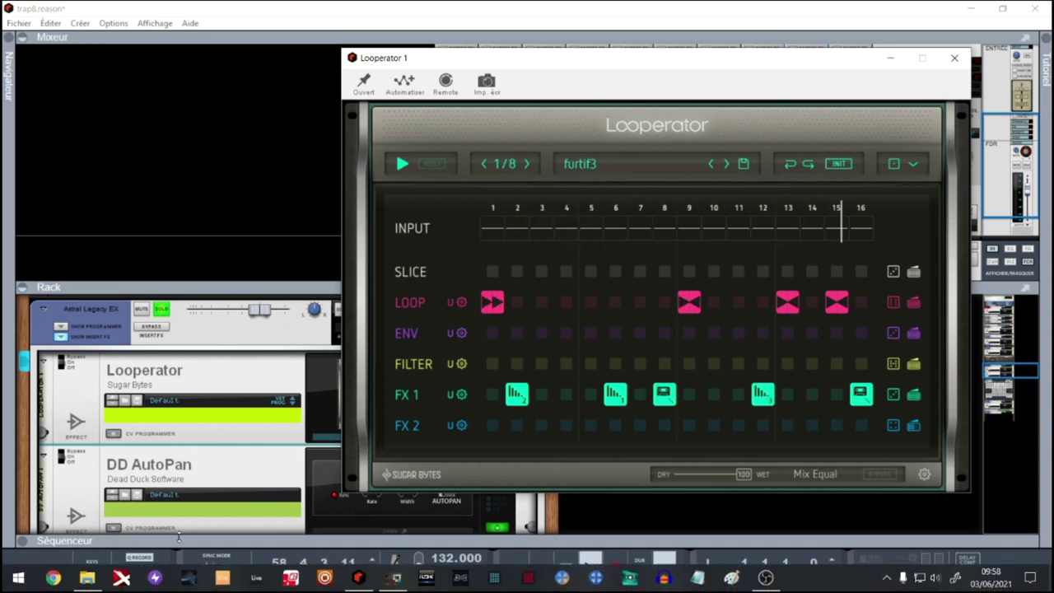
click(22, 539)
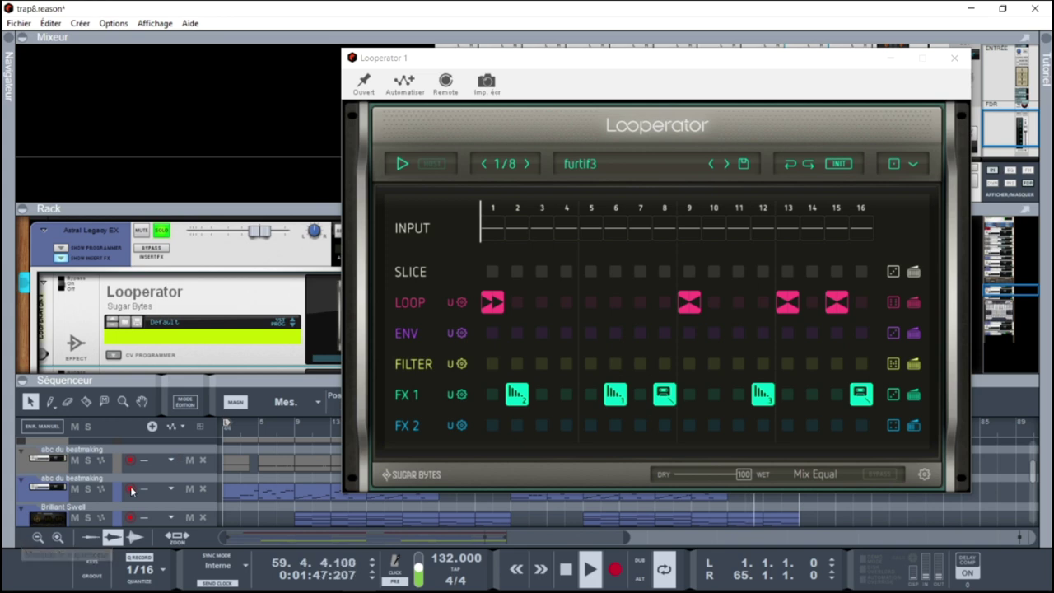
drag(813, 61, 679, 6)
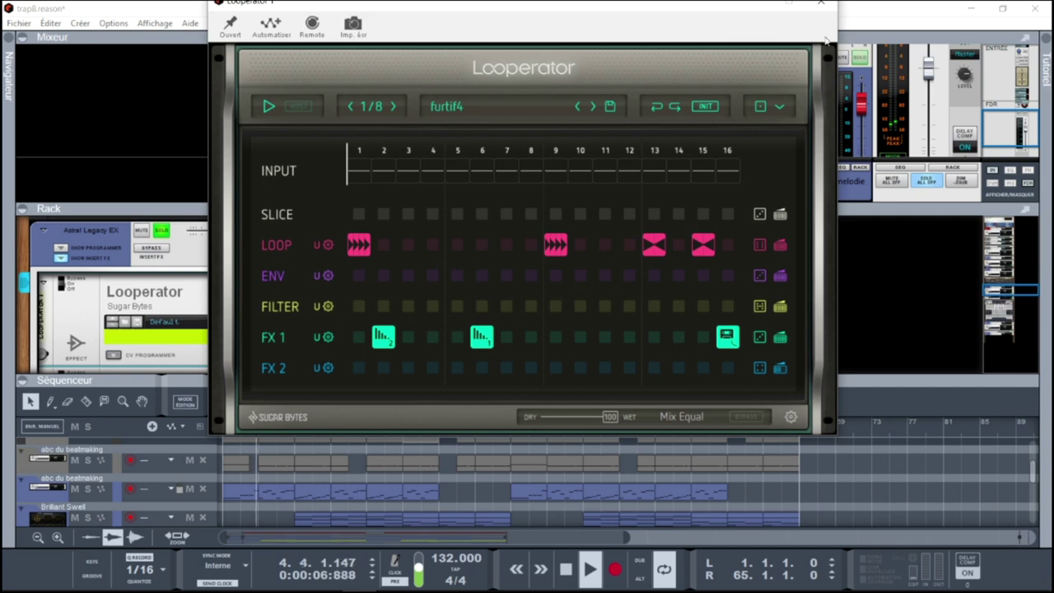
click(820, 3)
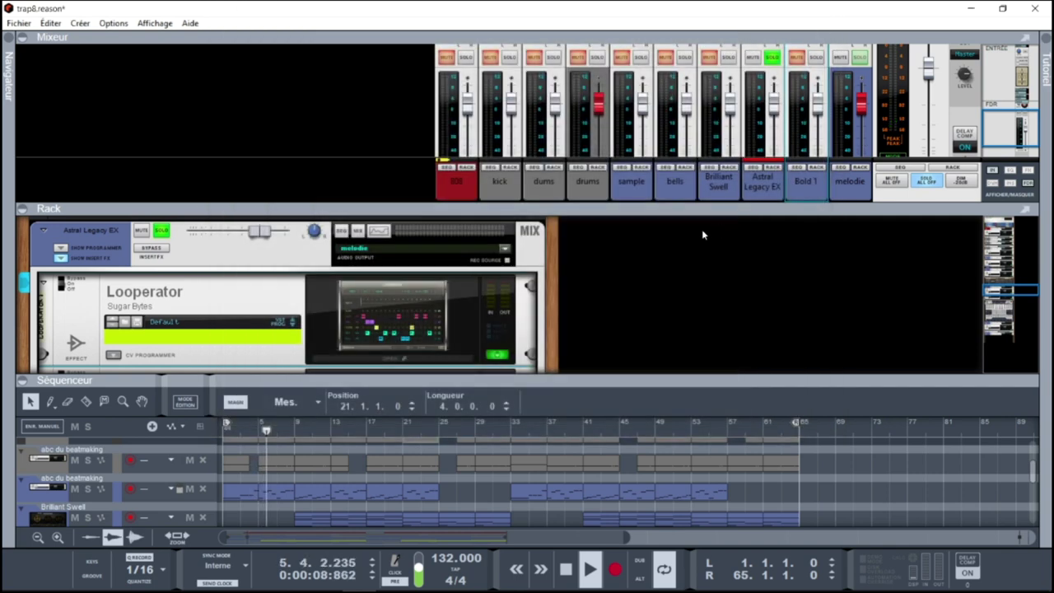
click(772, 58)
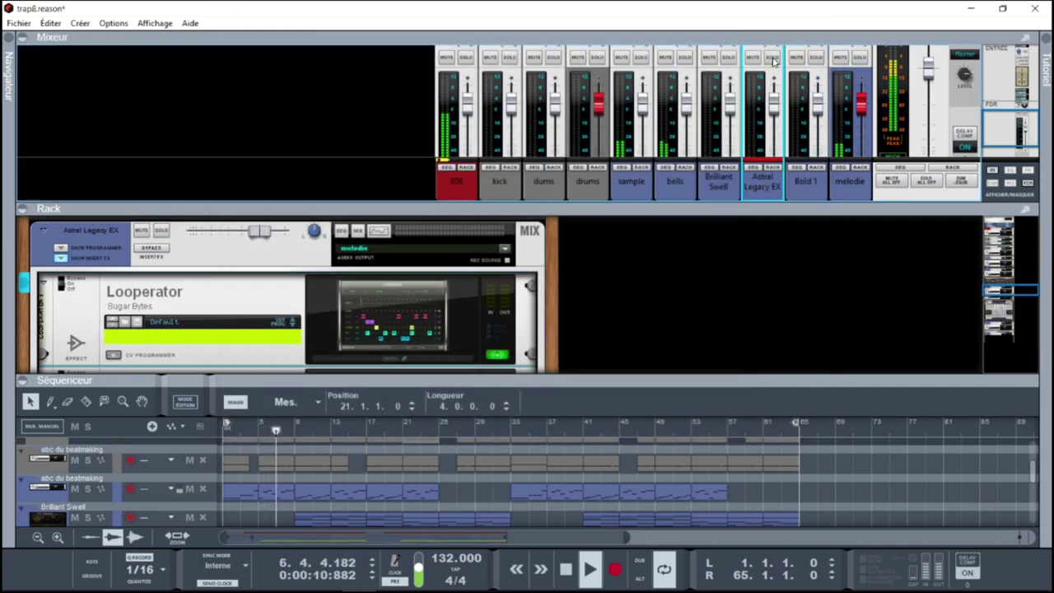
Solo the bells channel and examine its Objeq Delay effect in the rack, closing the effect window at the end
drag(1010, 291, 1010, 278)
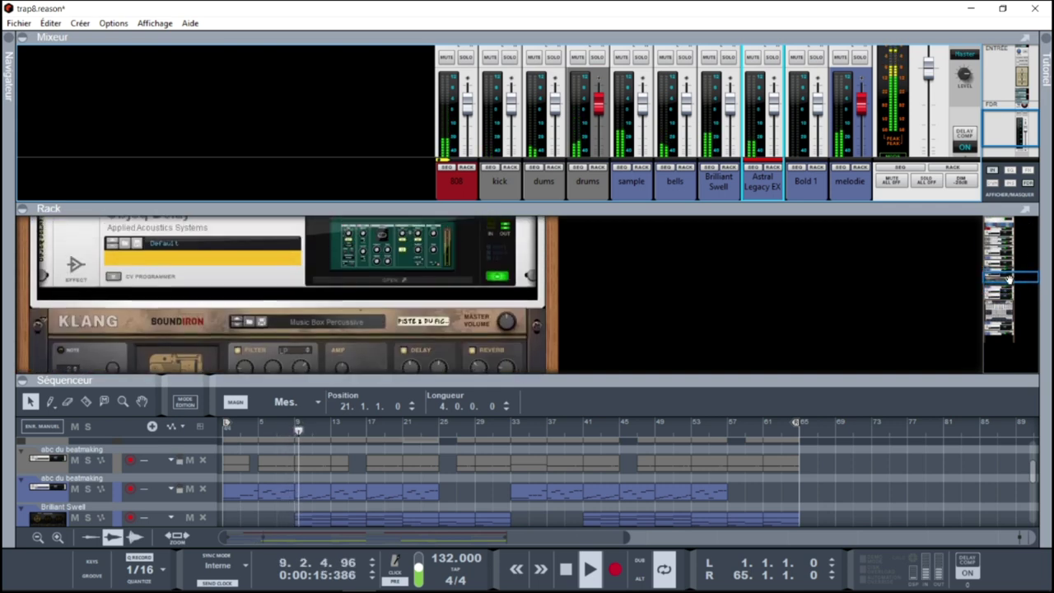
click(684, 57)
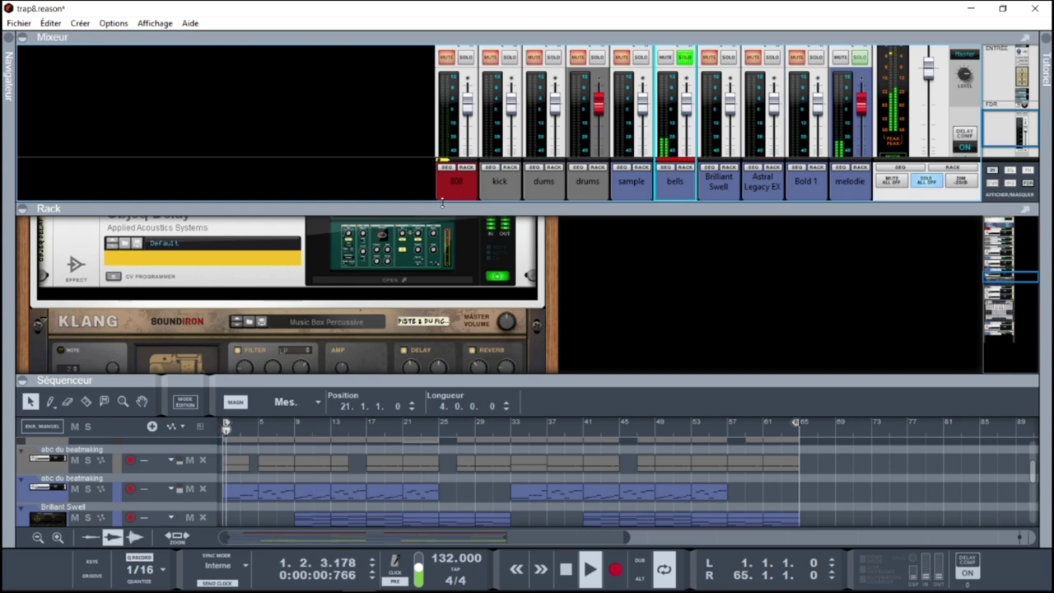
click(406, 284)
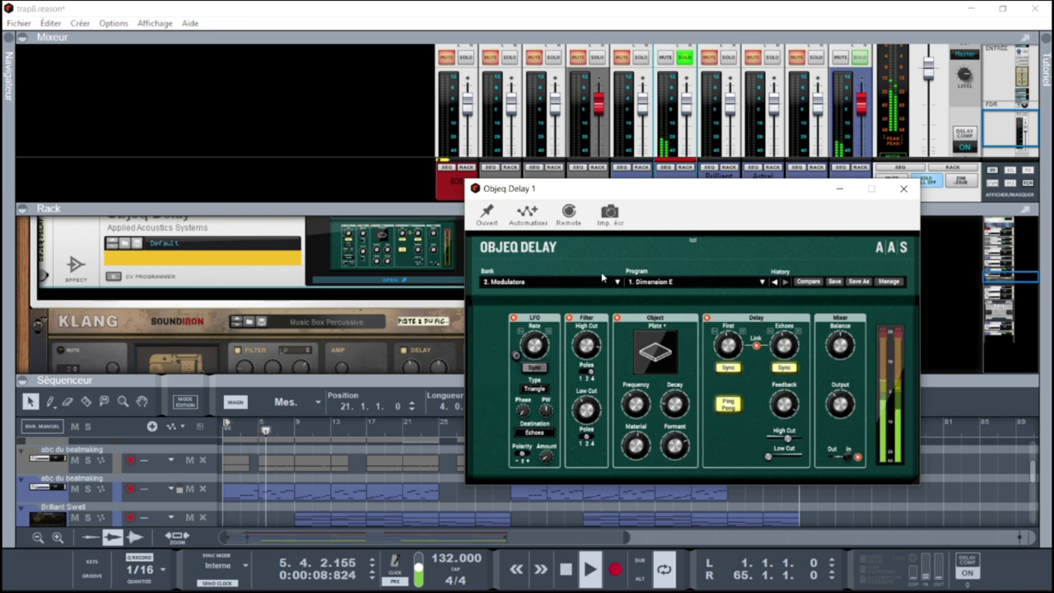
click(903, 189)
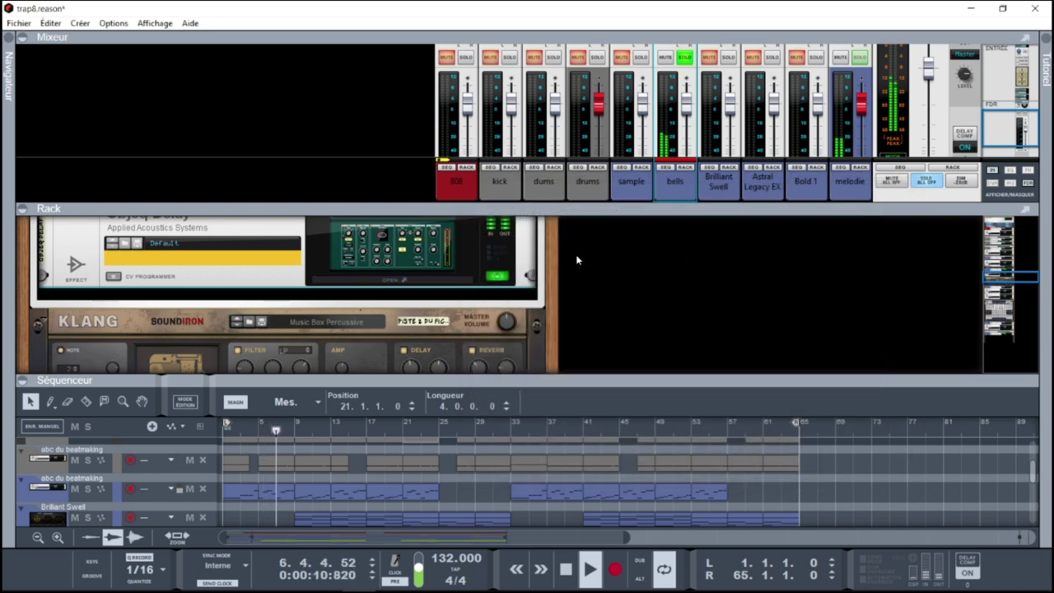
Compare the soloed bells with and without their insert effects from the song start, clearing the solo at the end
scroll(1019, 272, up, 2)
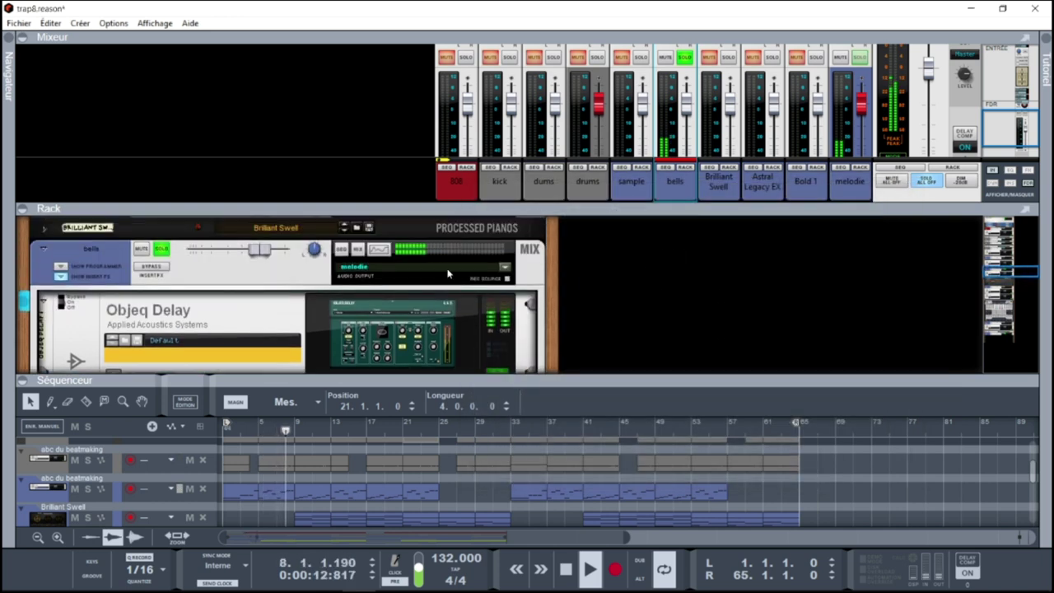
click(159, 272)
key(Home)
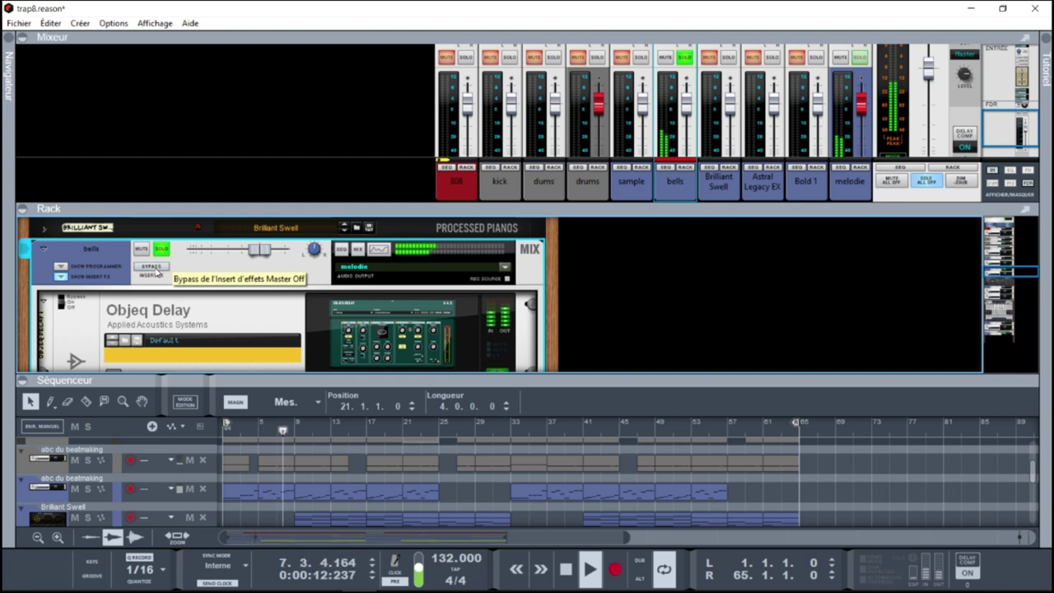
click(686, 59)
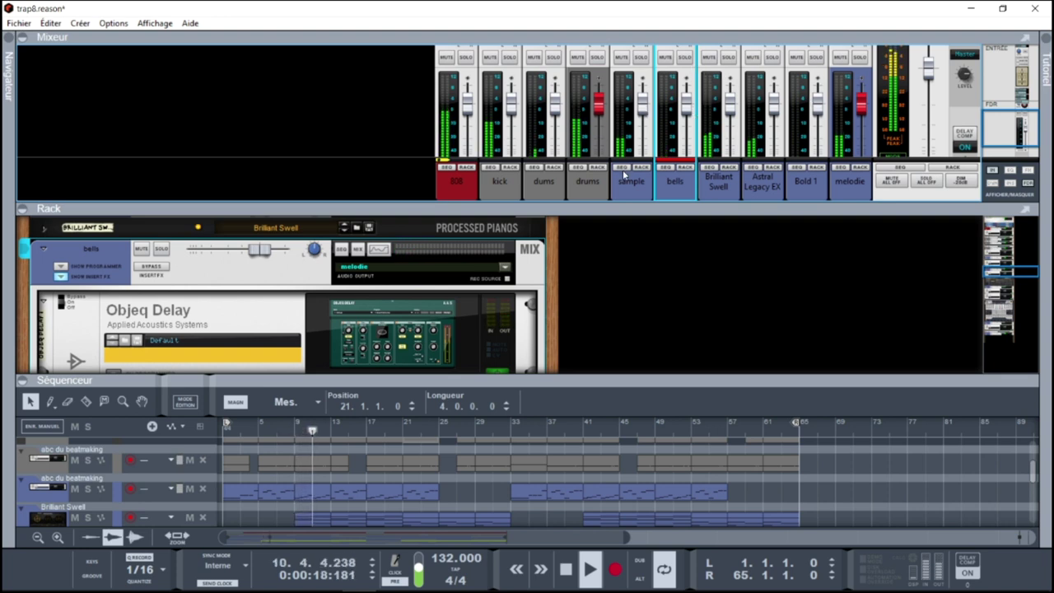
Listen to Brilliant Swell soloed together with Astral Legacy EX, clearing all solos at the end with the 808 channel in view in the rack
click(719, 176)
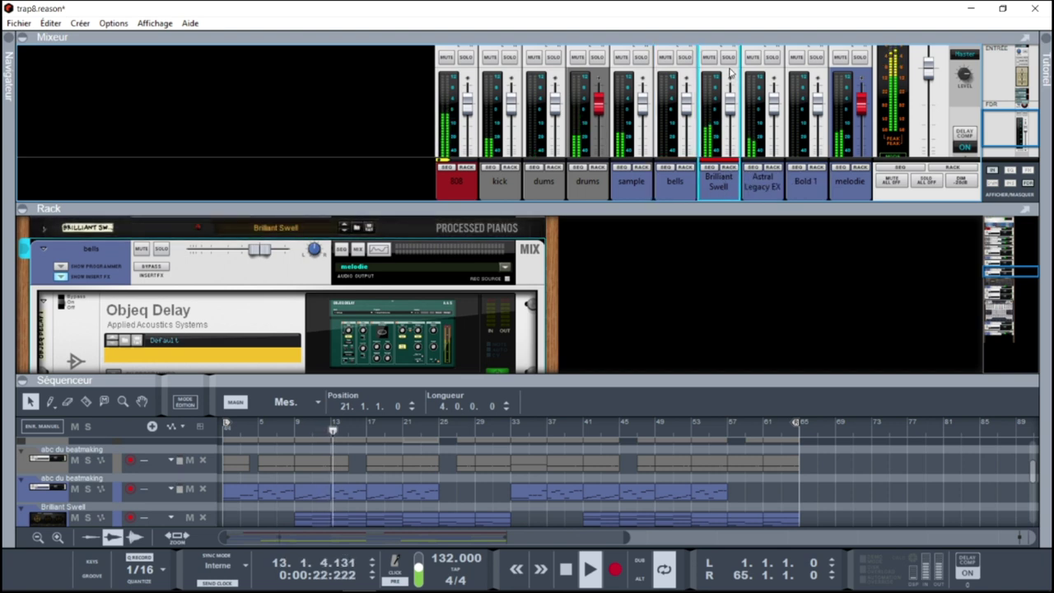
click(728, 60)
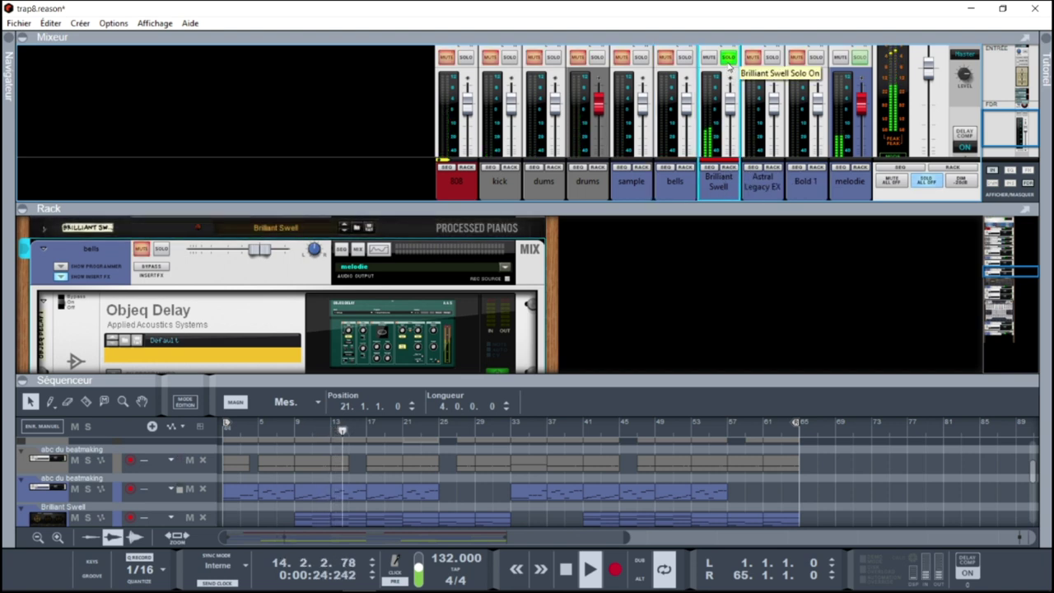
click(773, 59)
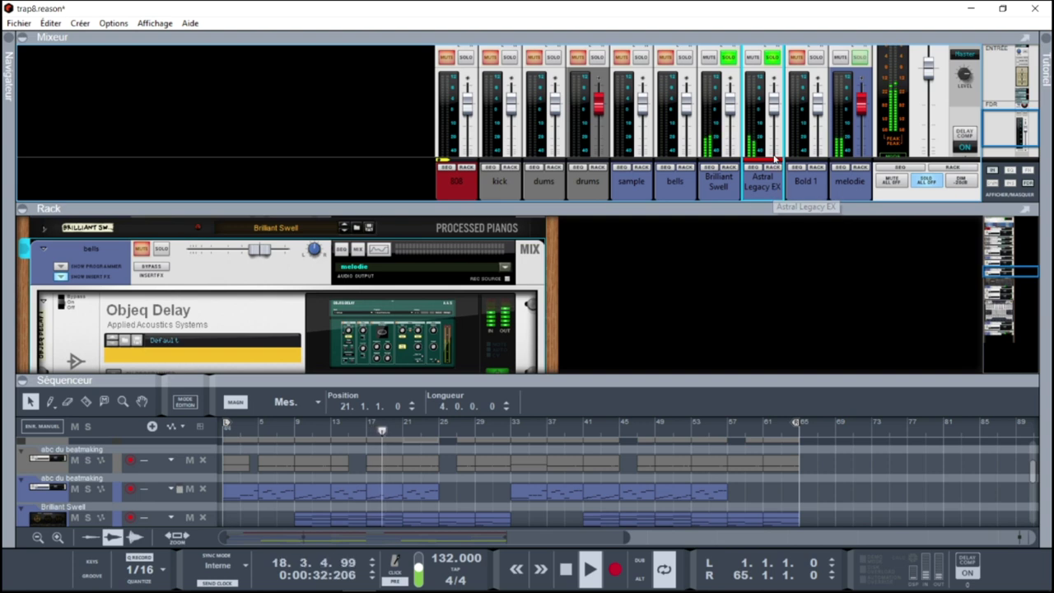
drag(1018, 272, 1004, 233)
click(918, 184)
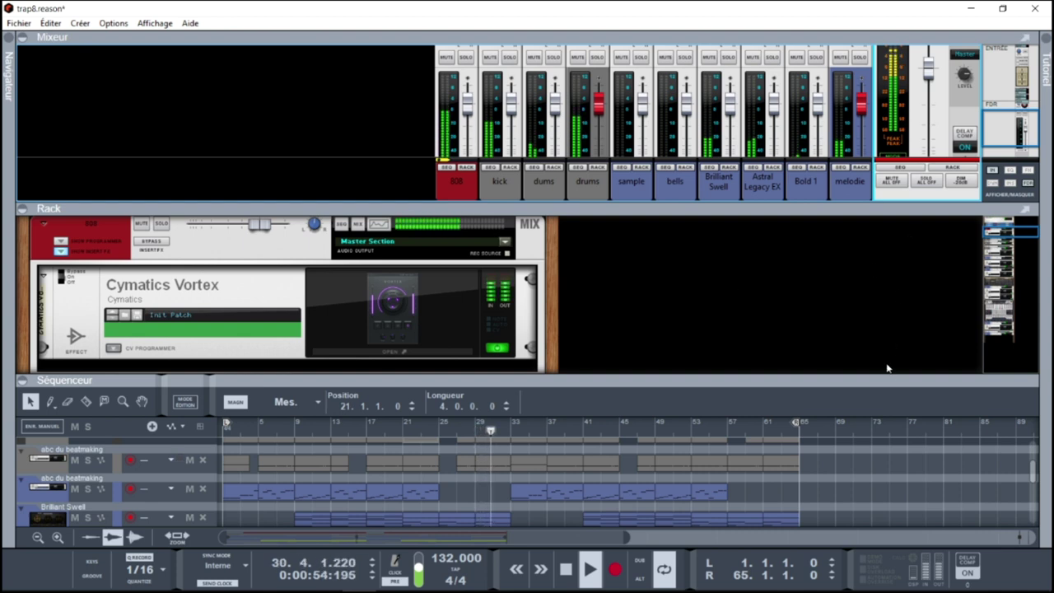
Collapse the mixer and rack and hide the browser to view the whole arrangement in the sequencer
click(10, 50)
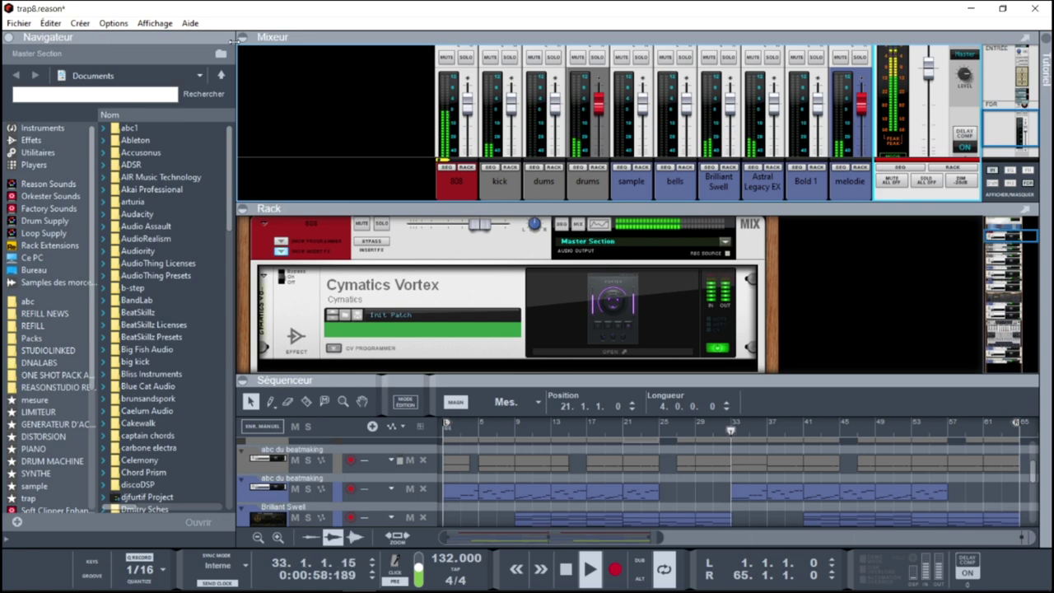
click(243, 37)
click(244, 51)
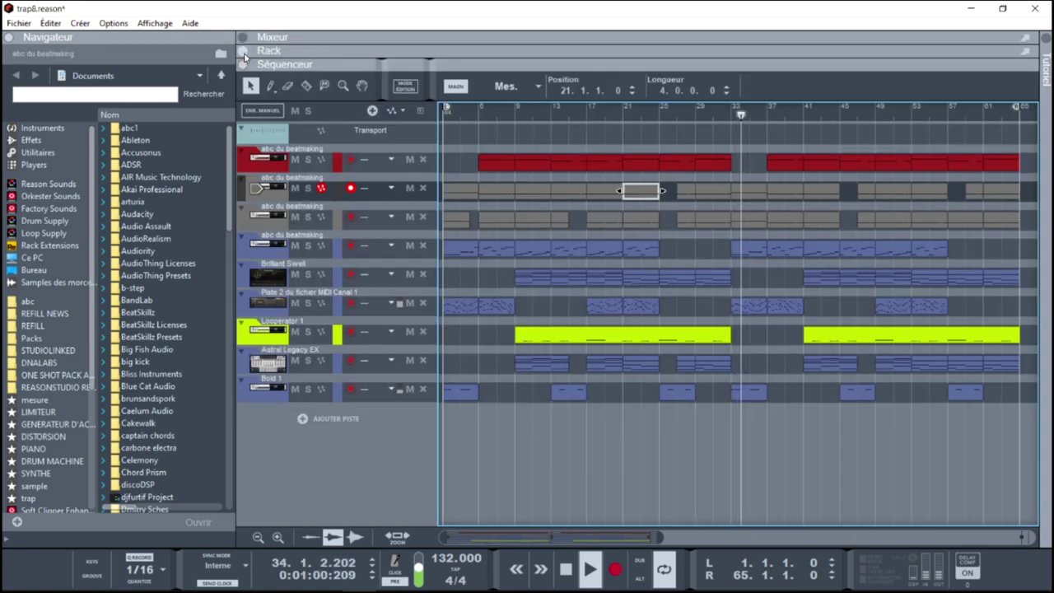
key(F3)
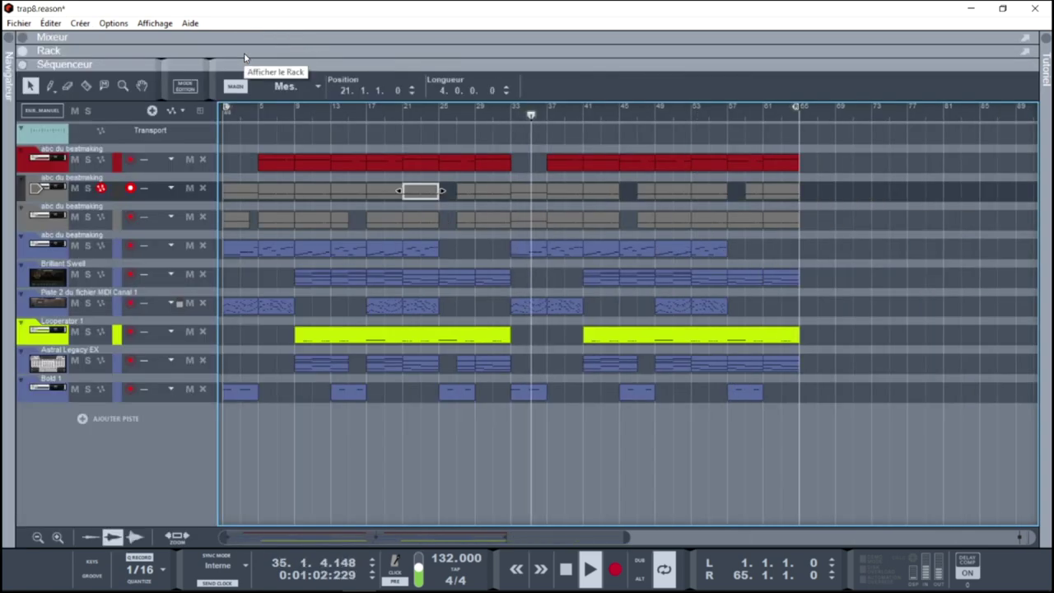